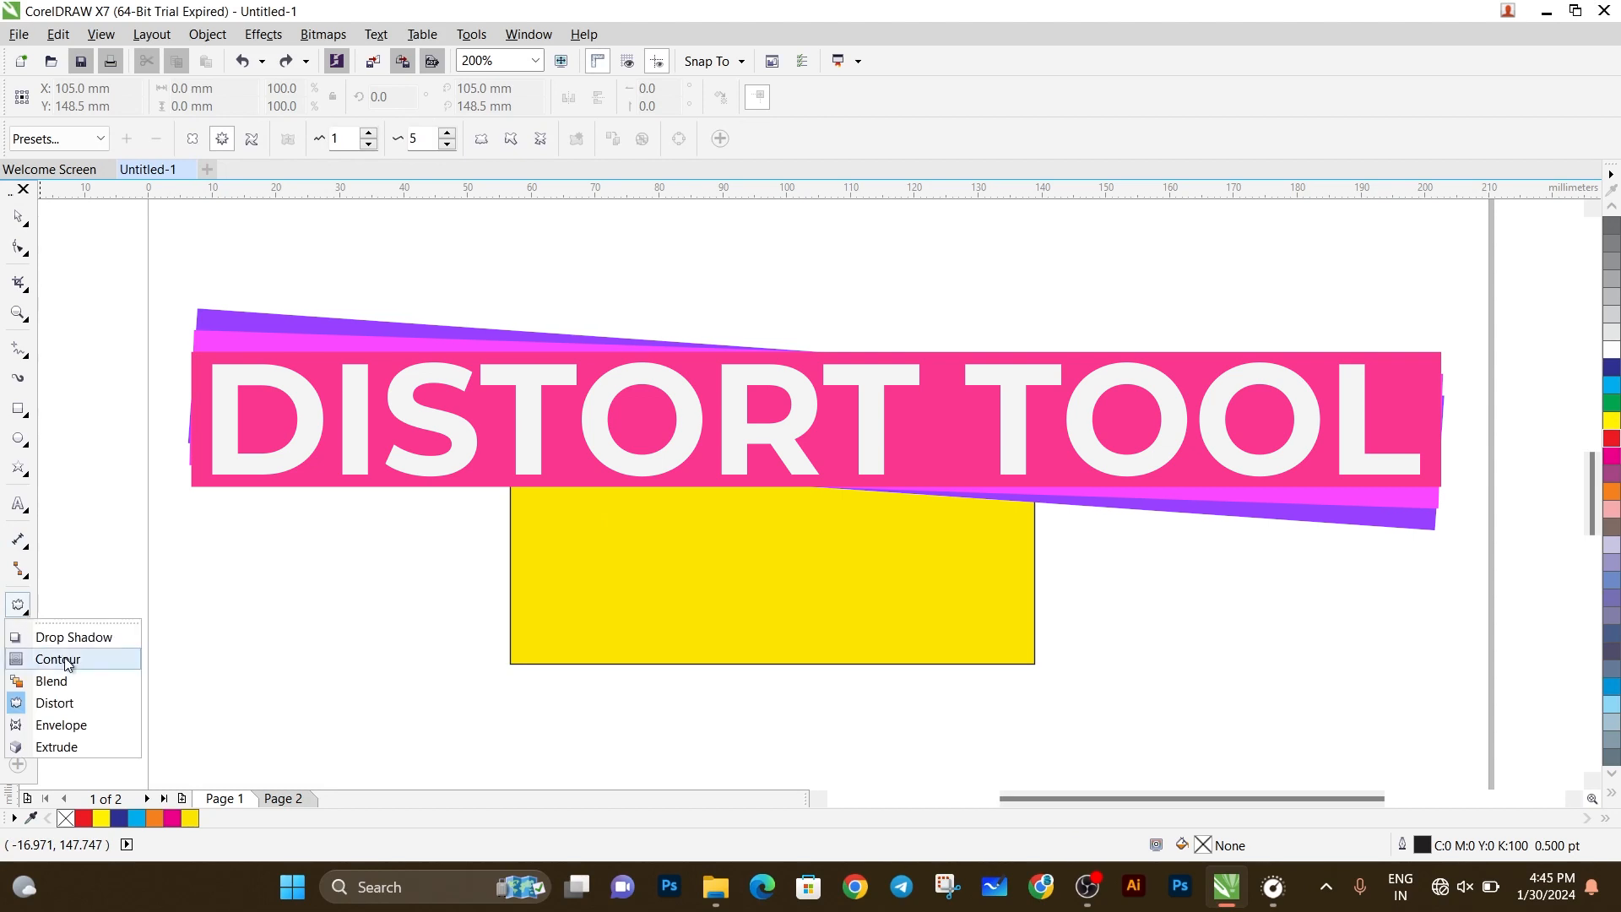
Select the yellow rectangle with the Distort tool and apply the Zipper distortion preset to it.
left_click(83, 705)
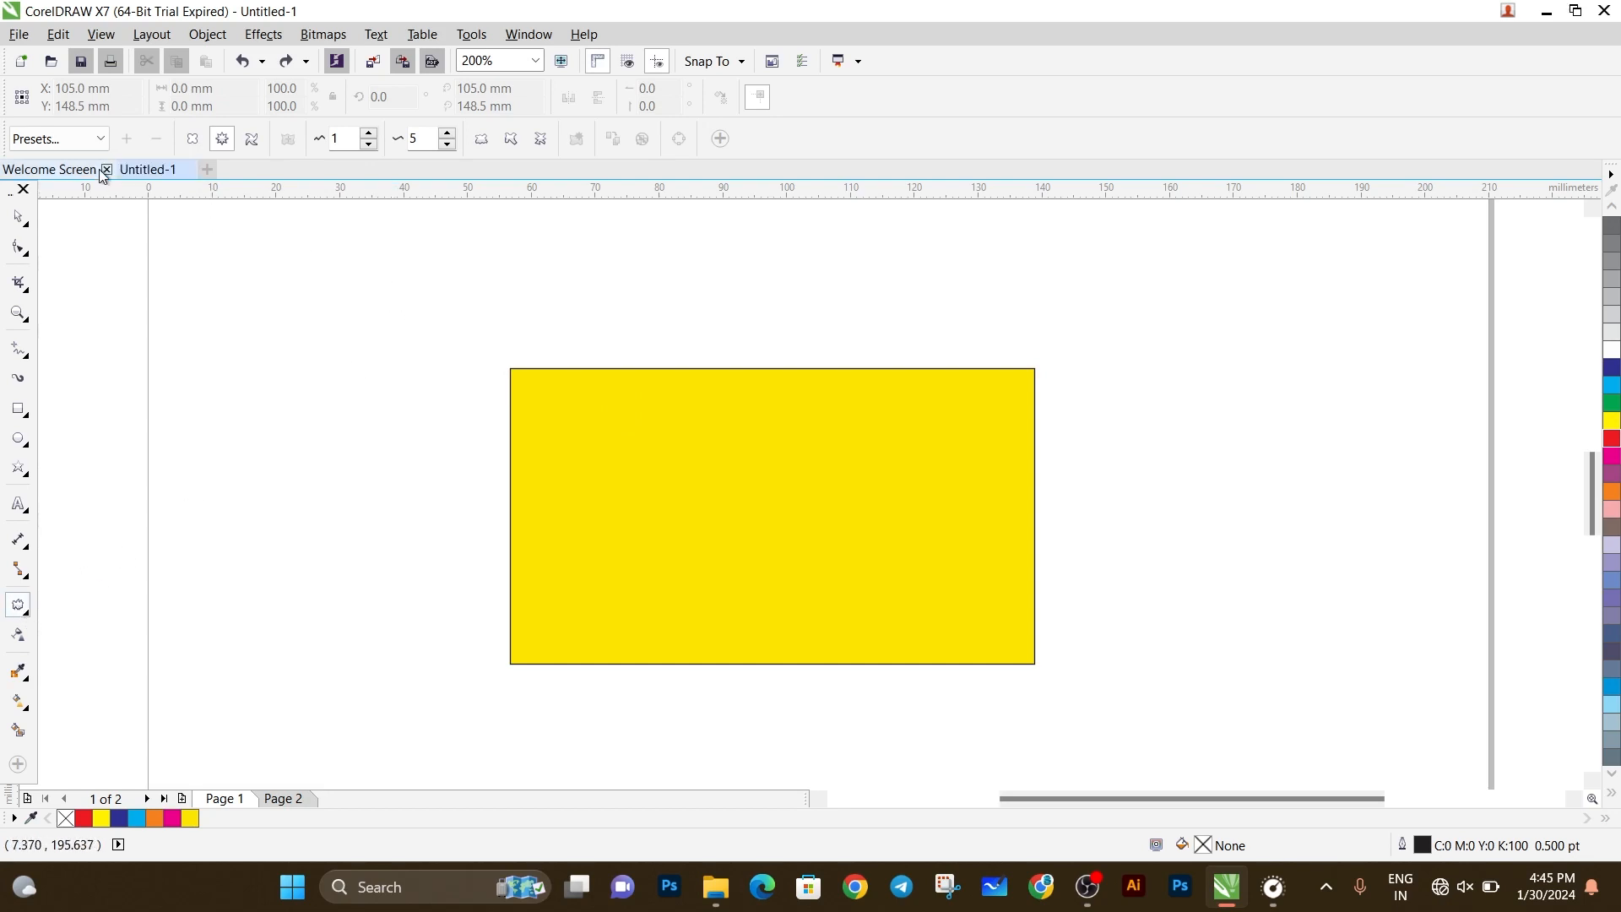
left_click(62, 139)
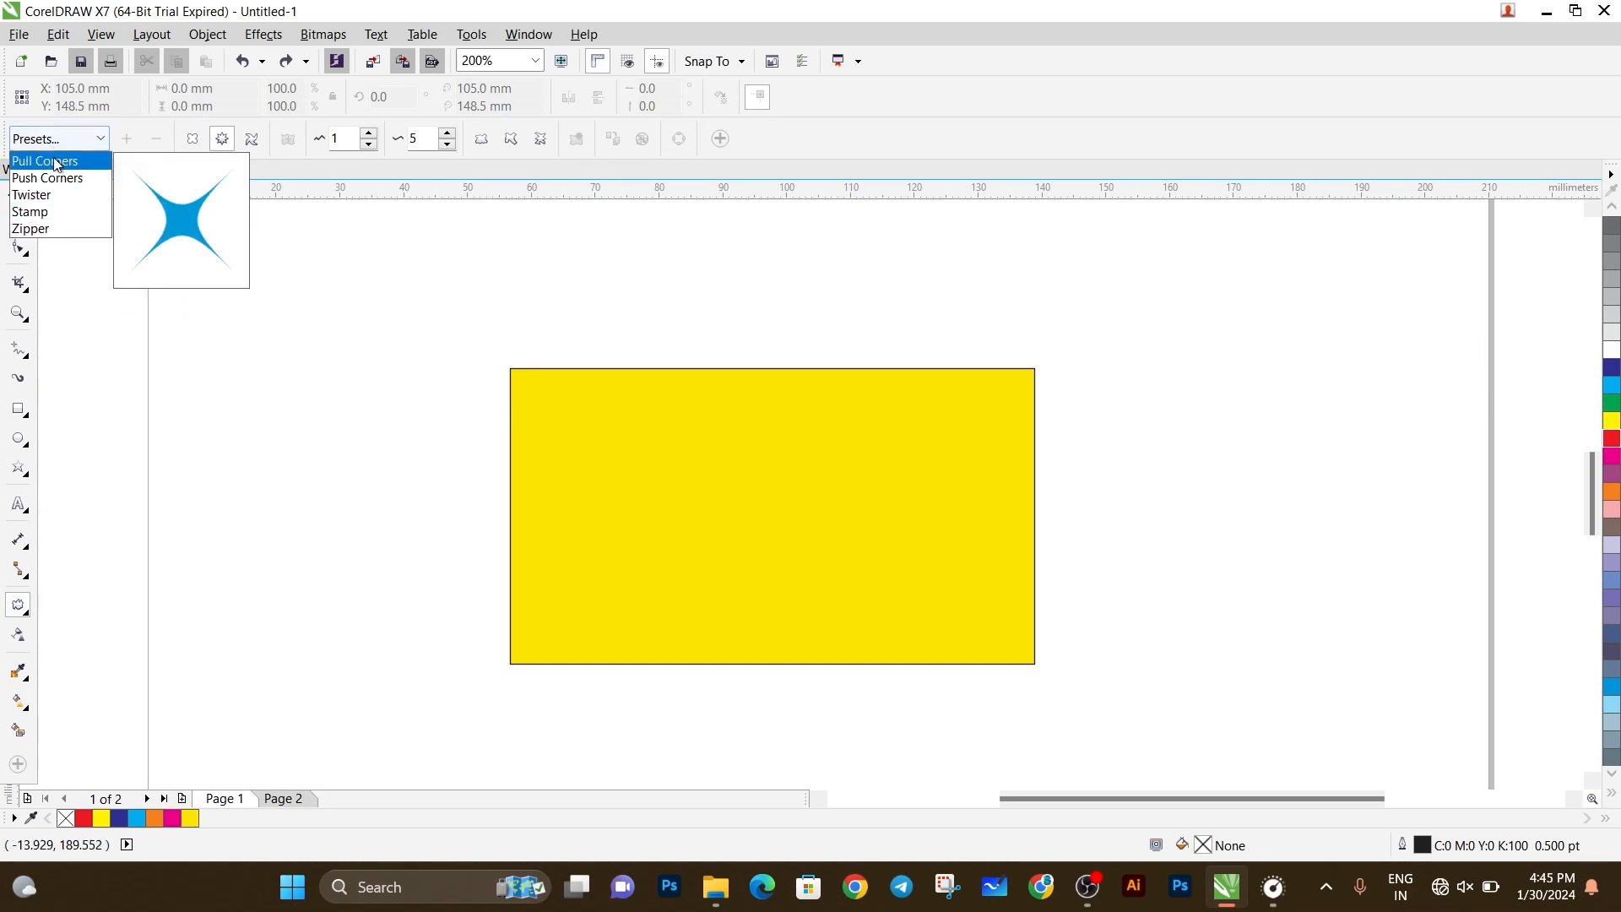
left_click(34, 229)
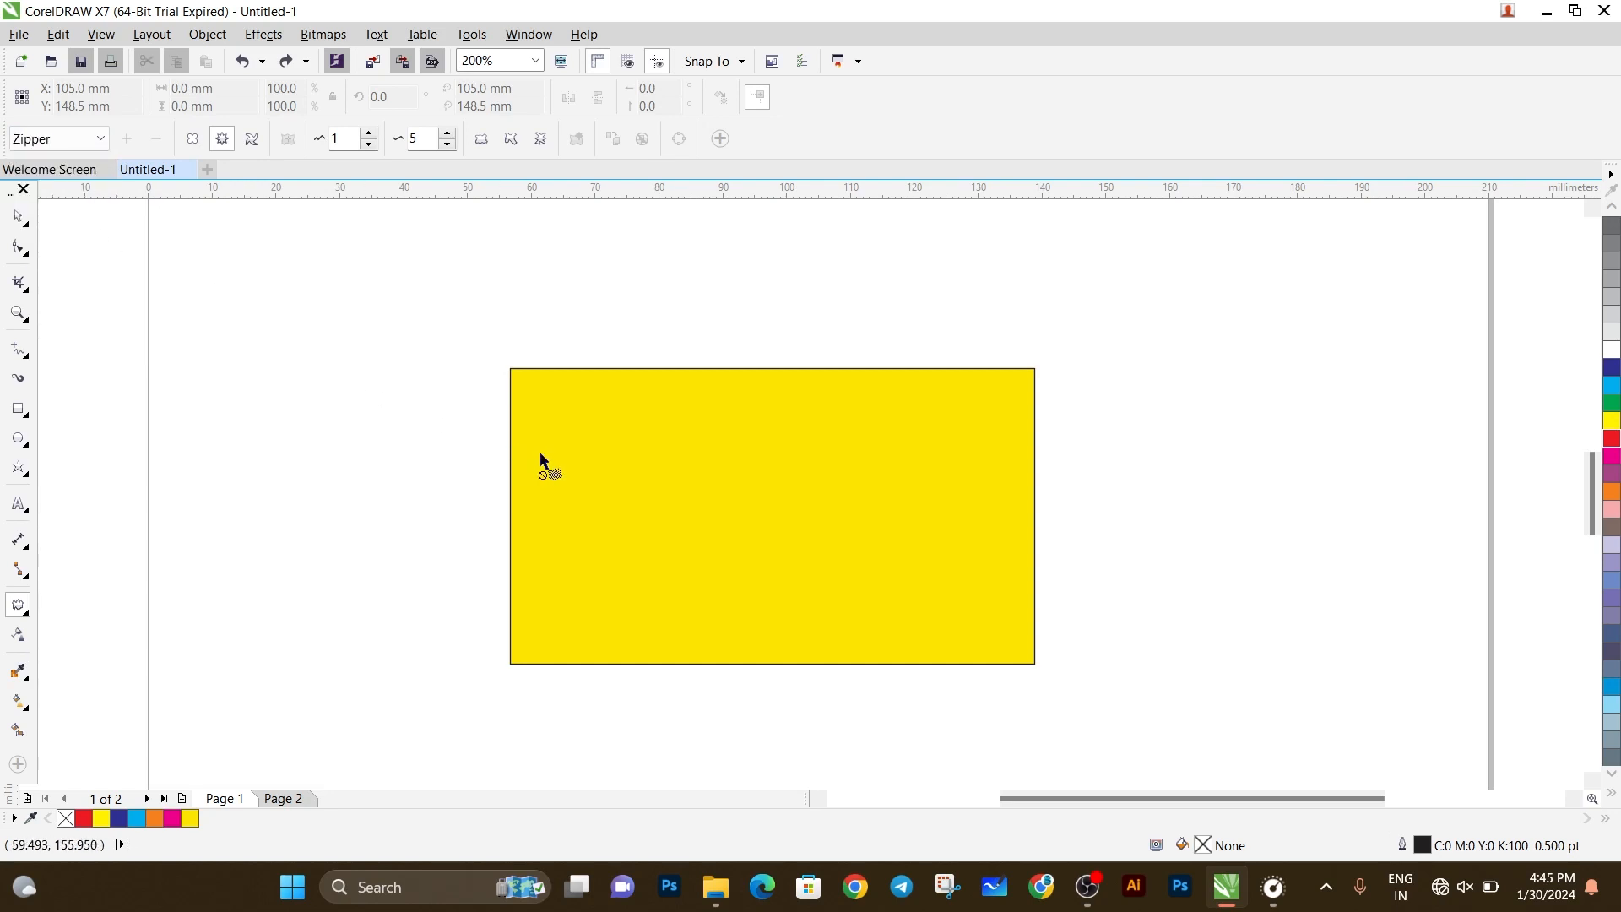
left_click(625, 454)
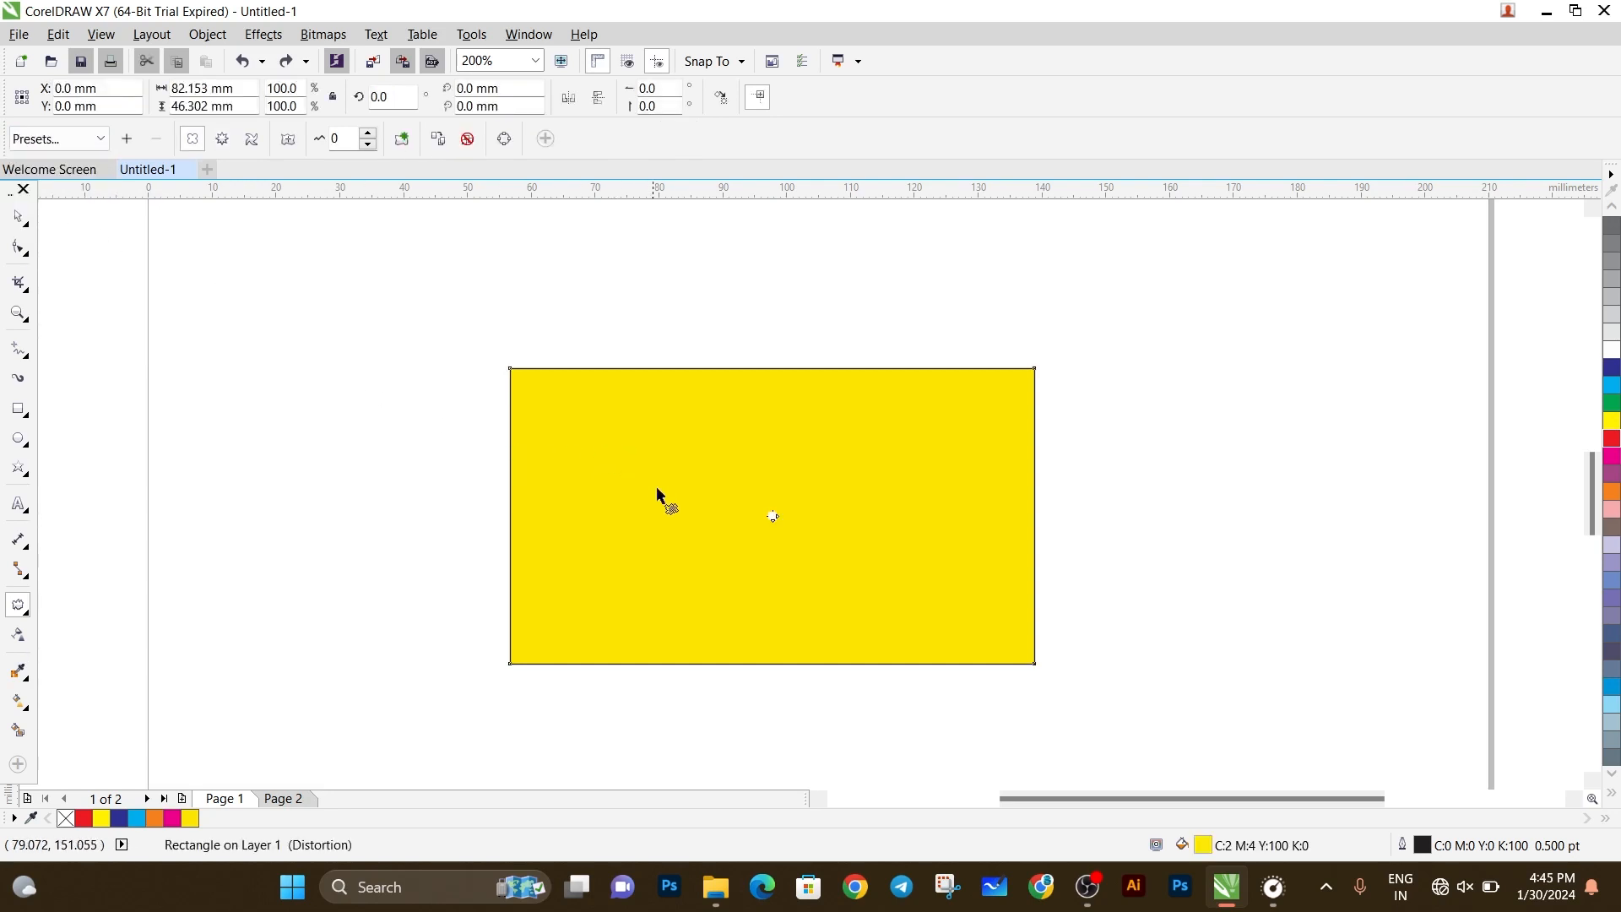
left_click(76, 139)
left_click(33, 229)
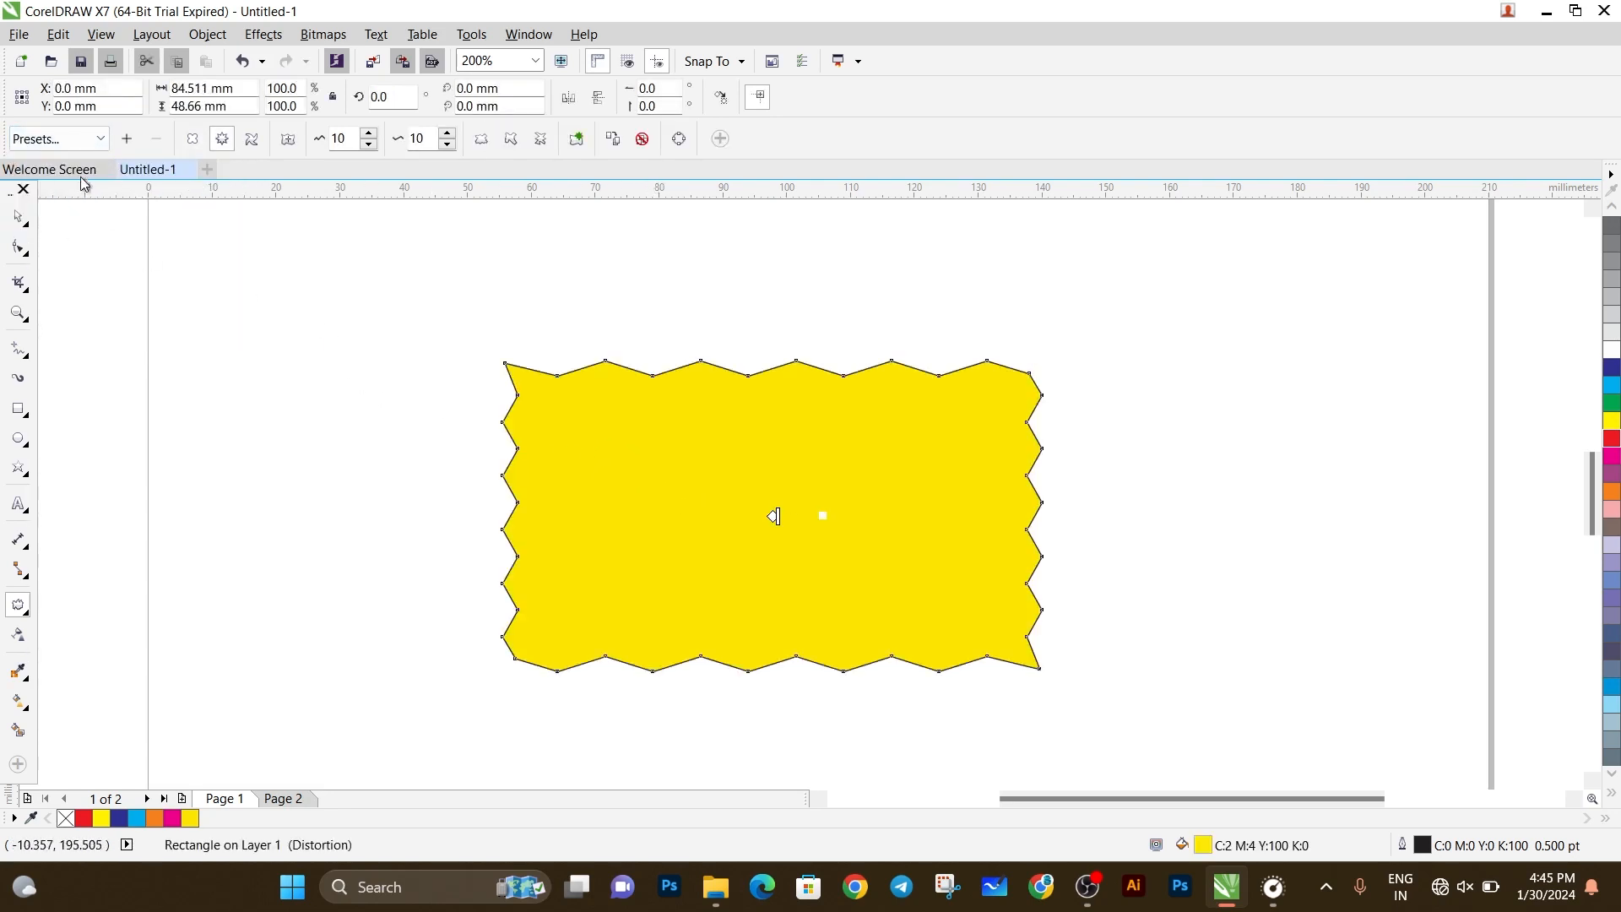
left_click(102, 139)
left_click(34, 228)
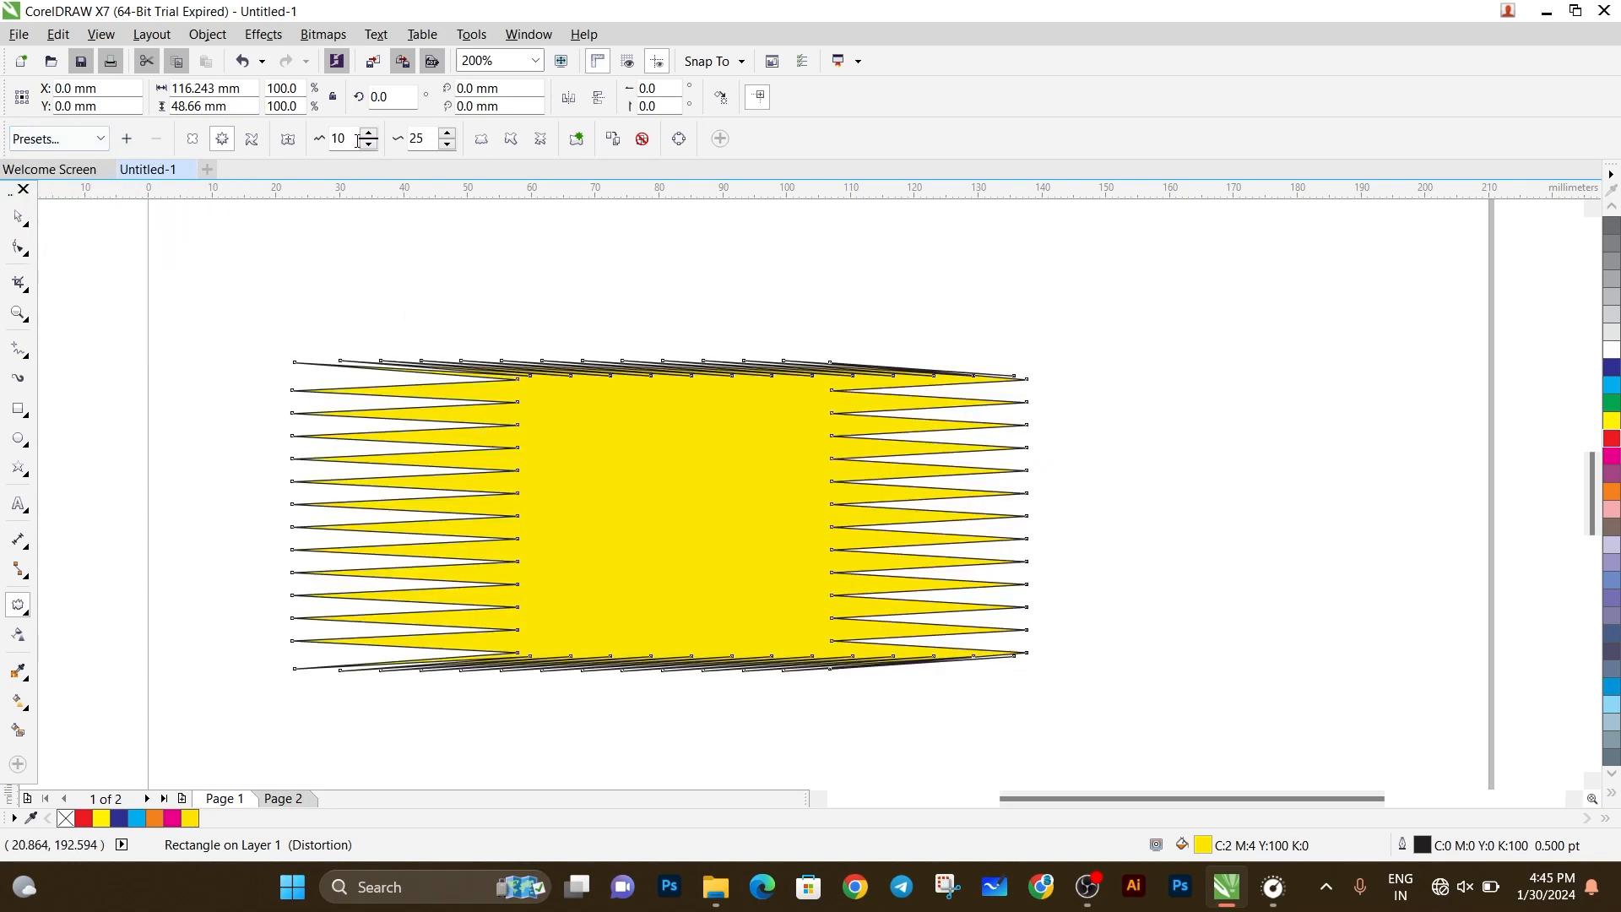
Set the rectangle's zipper distortion amplitude and frequency to 0.
left_click_drag(357, 141, 302, 149)
type("0")
key("Return")
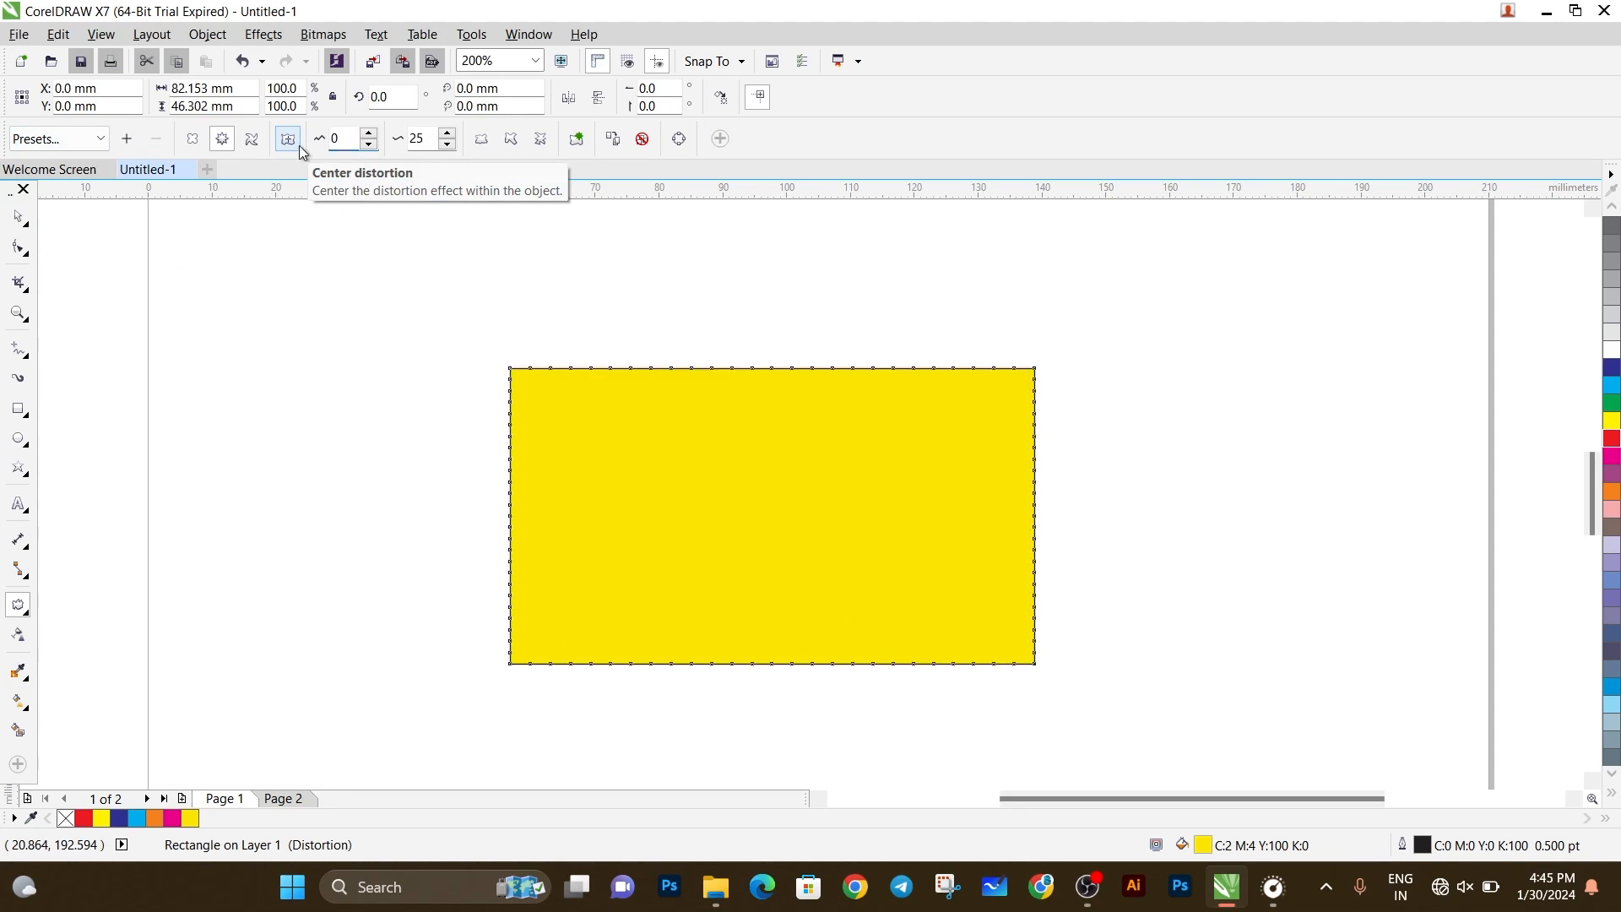
left_click_drag(422, 137, 367, 161)
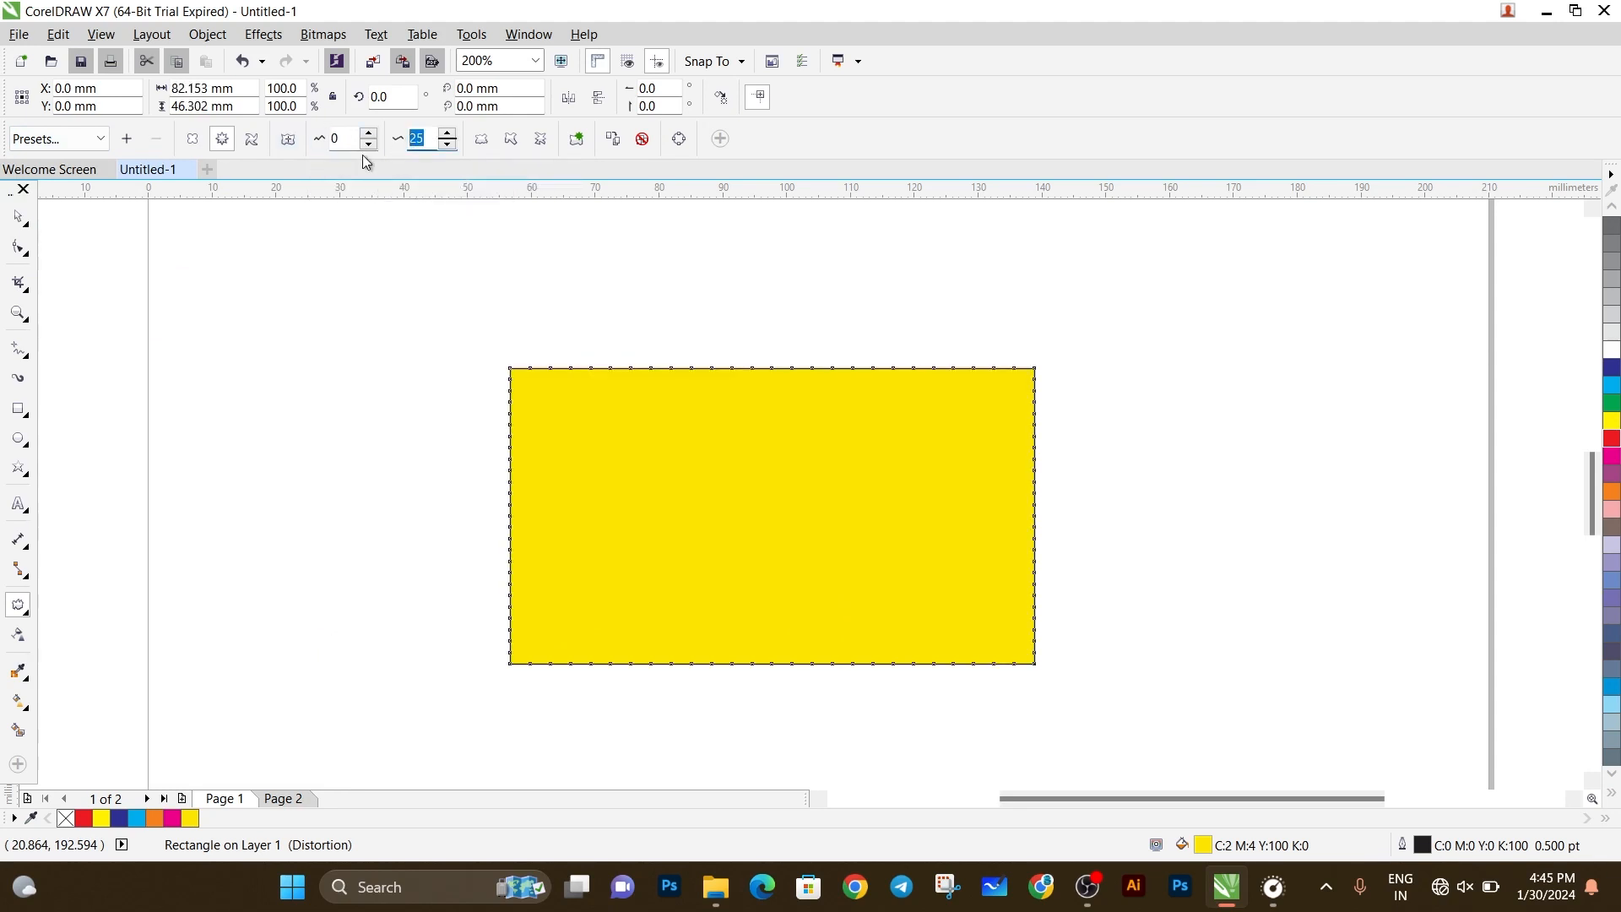
Switch the rectangle to push and pull distortion and raise its amplitude to 21.
left_click(196, 145)
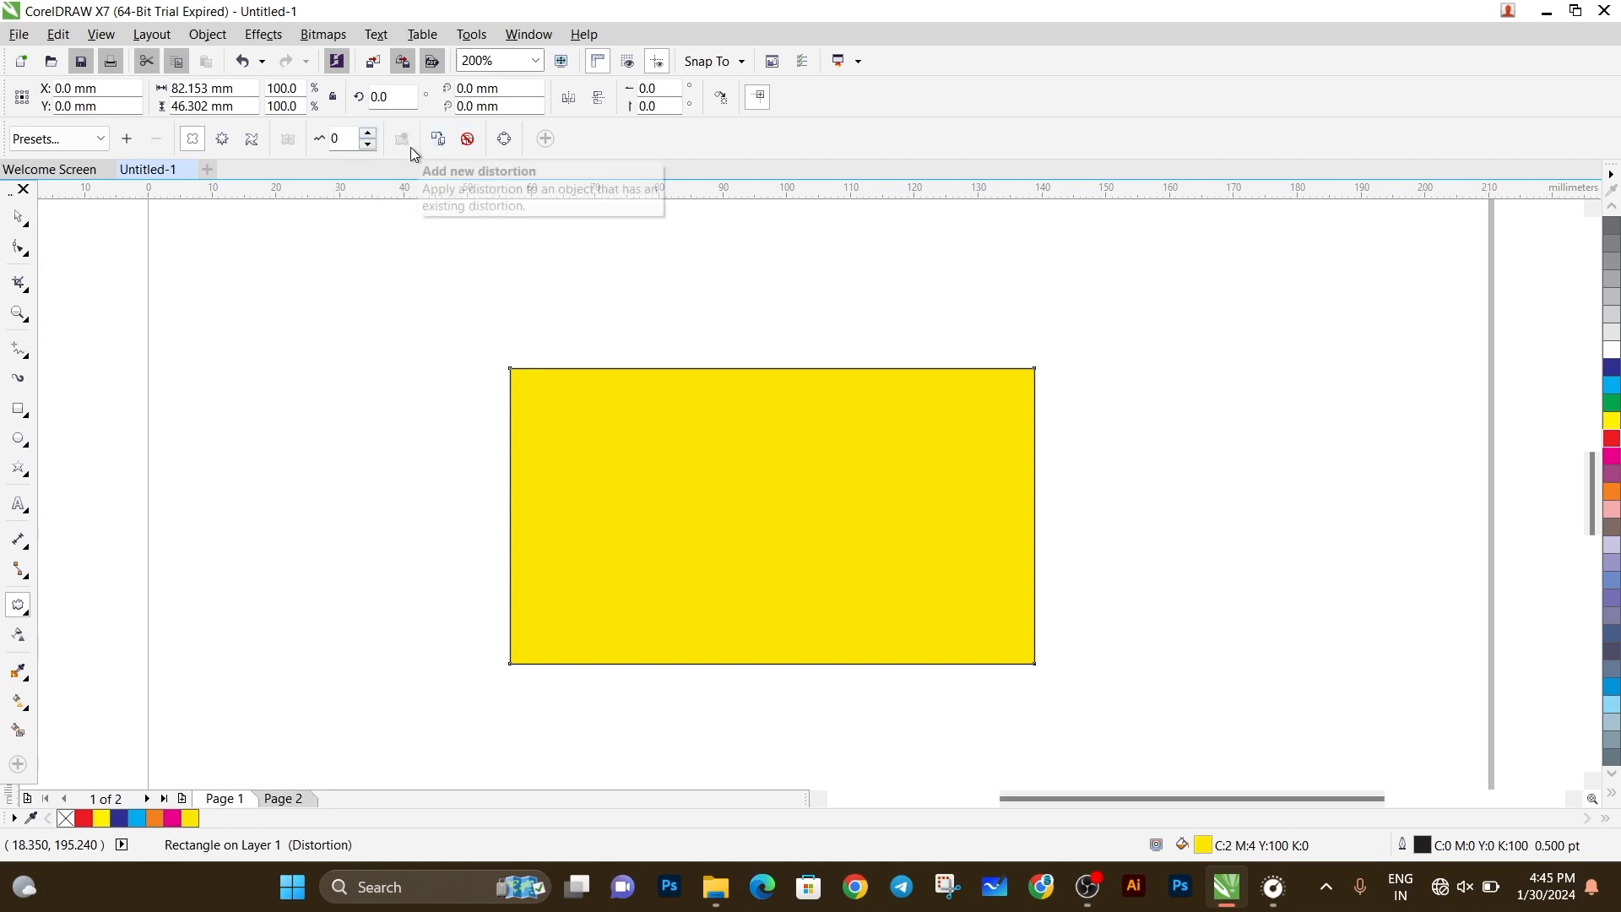
left_click(369, 135)
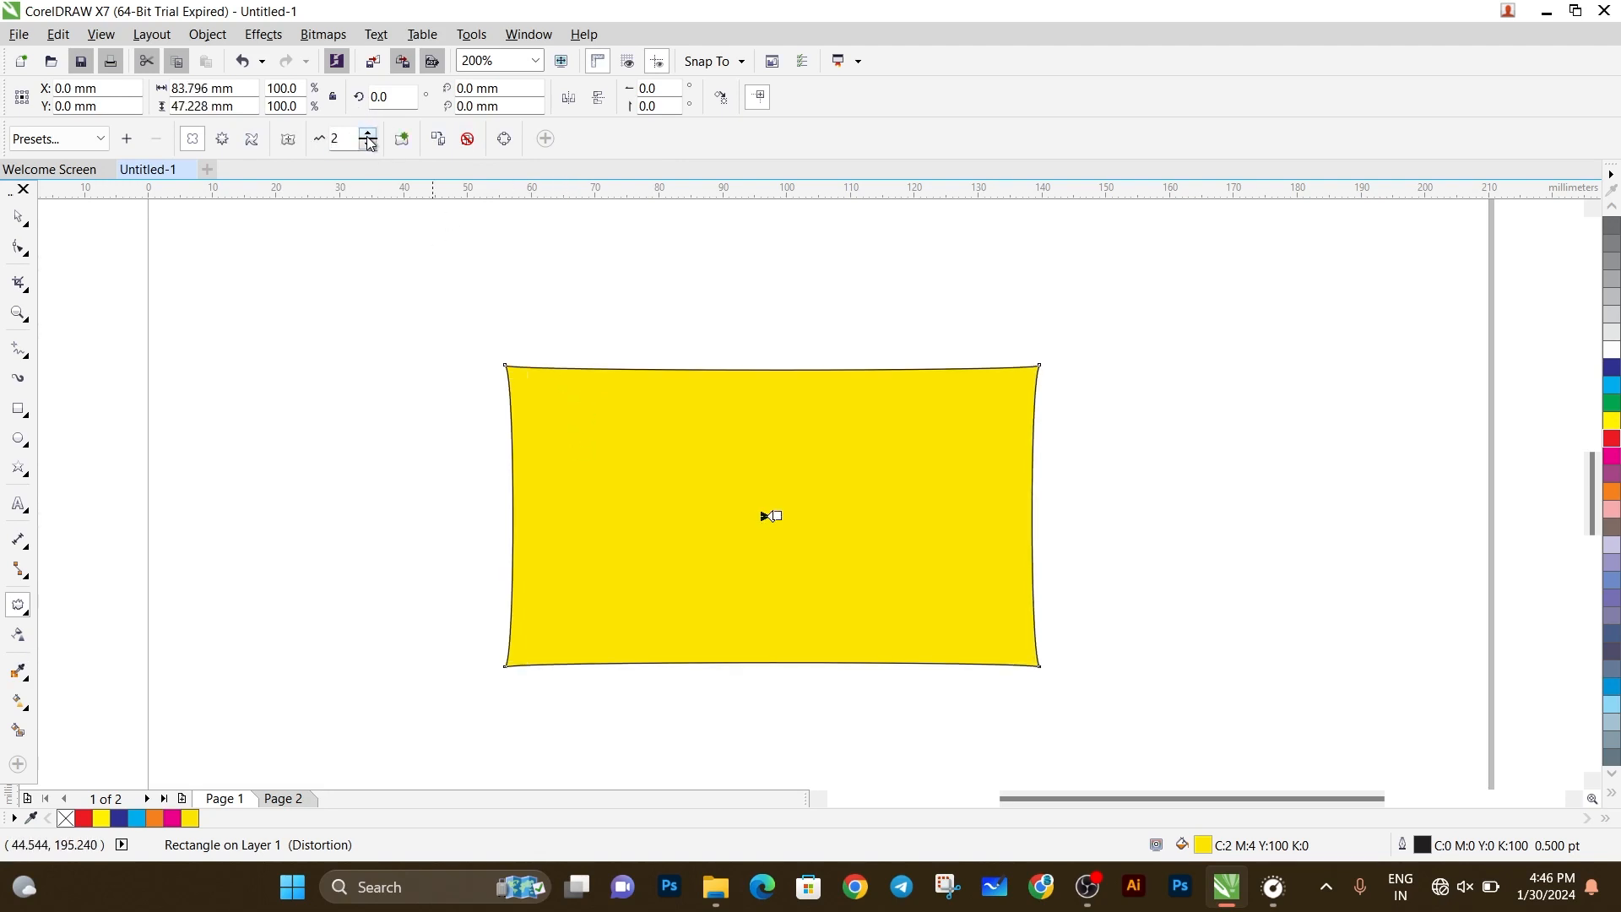
left_click(369, 136)
left_click(369, 136)
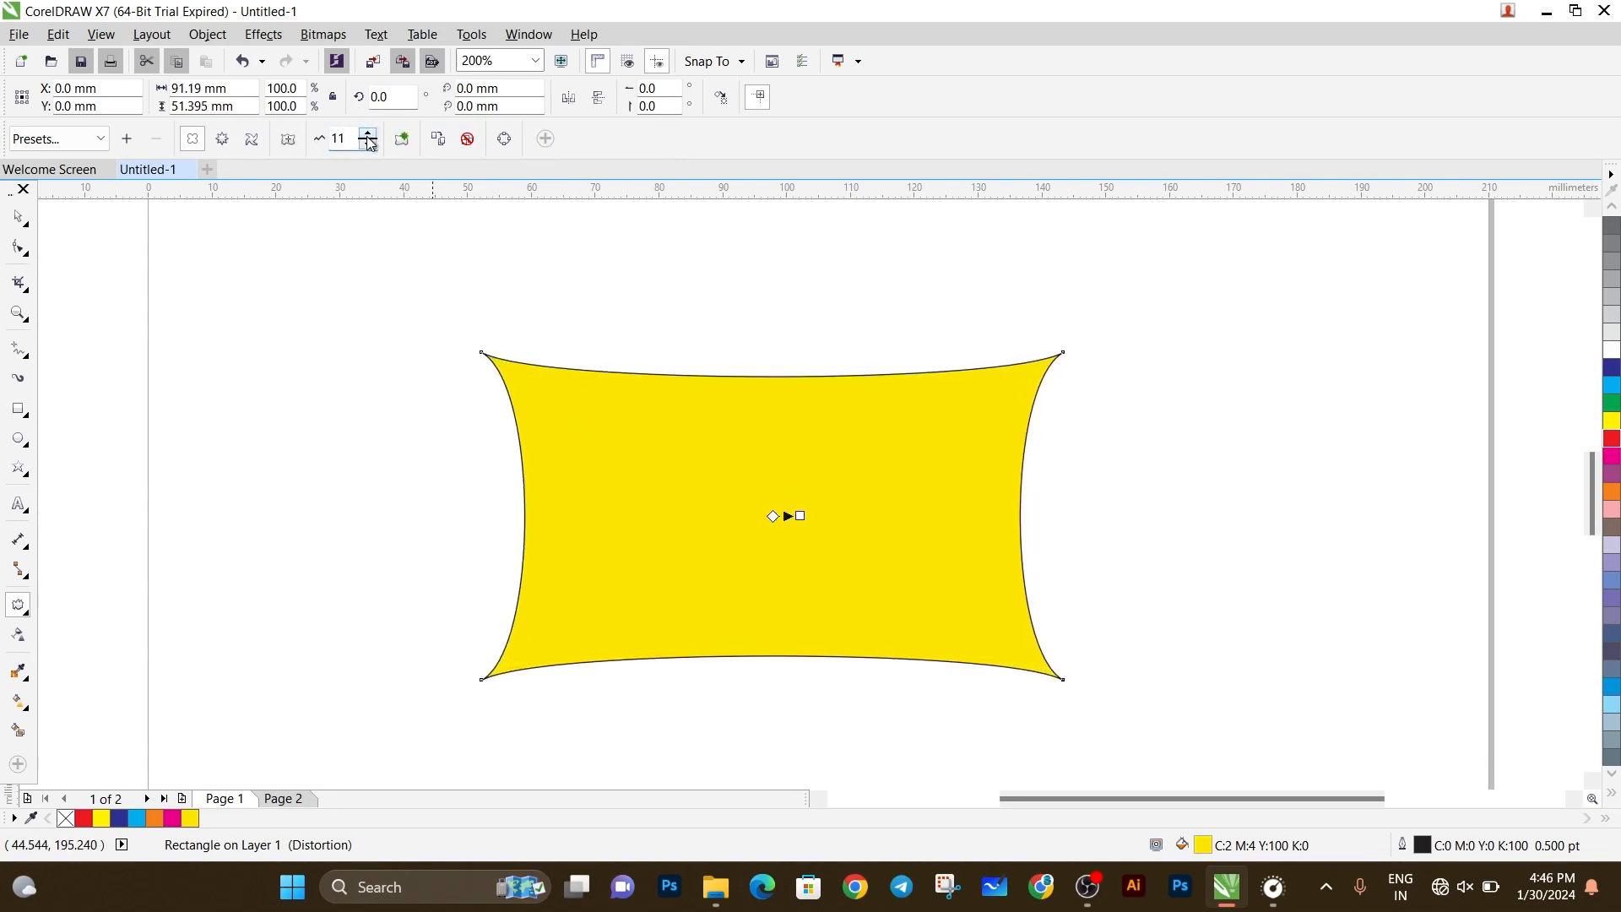
left_click(369, 136)
left_click(368, 136)
left_click(368, 136)
left_click(368, 136)
left_click(368, 136)
left_click(368, 136)
left_click(369, 136)
left_click(368, 136)
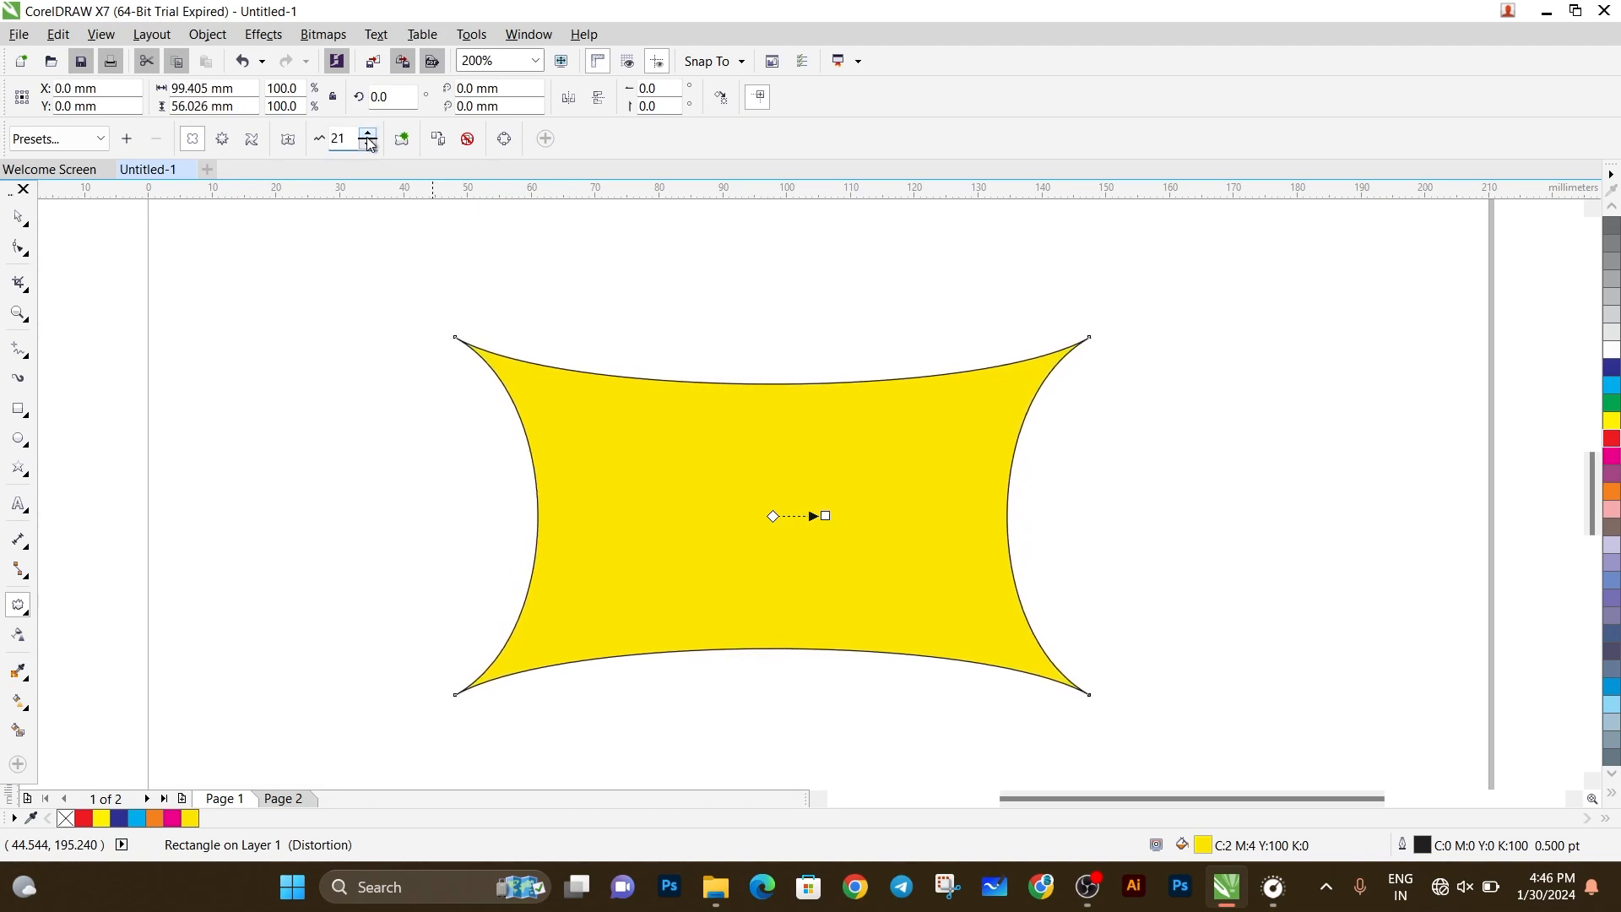
Reset the push and pull amplitude to 0 and lower it to -10 to bulge the rectangle's sides.
left_click(369, 145)
left_click(369, 145)
left_click(369, 146)
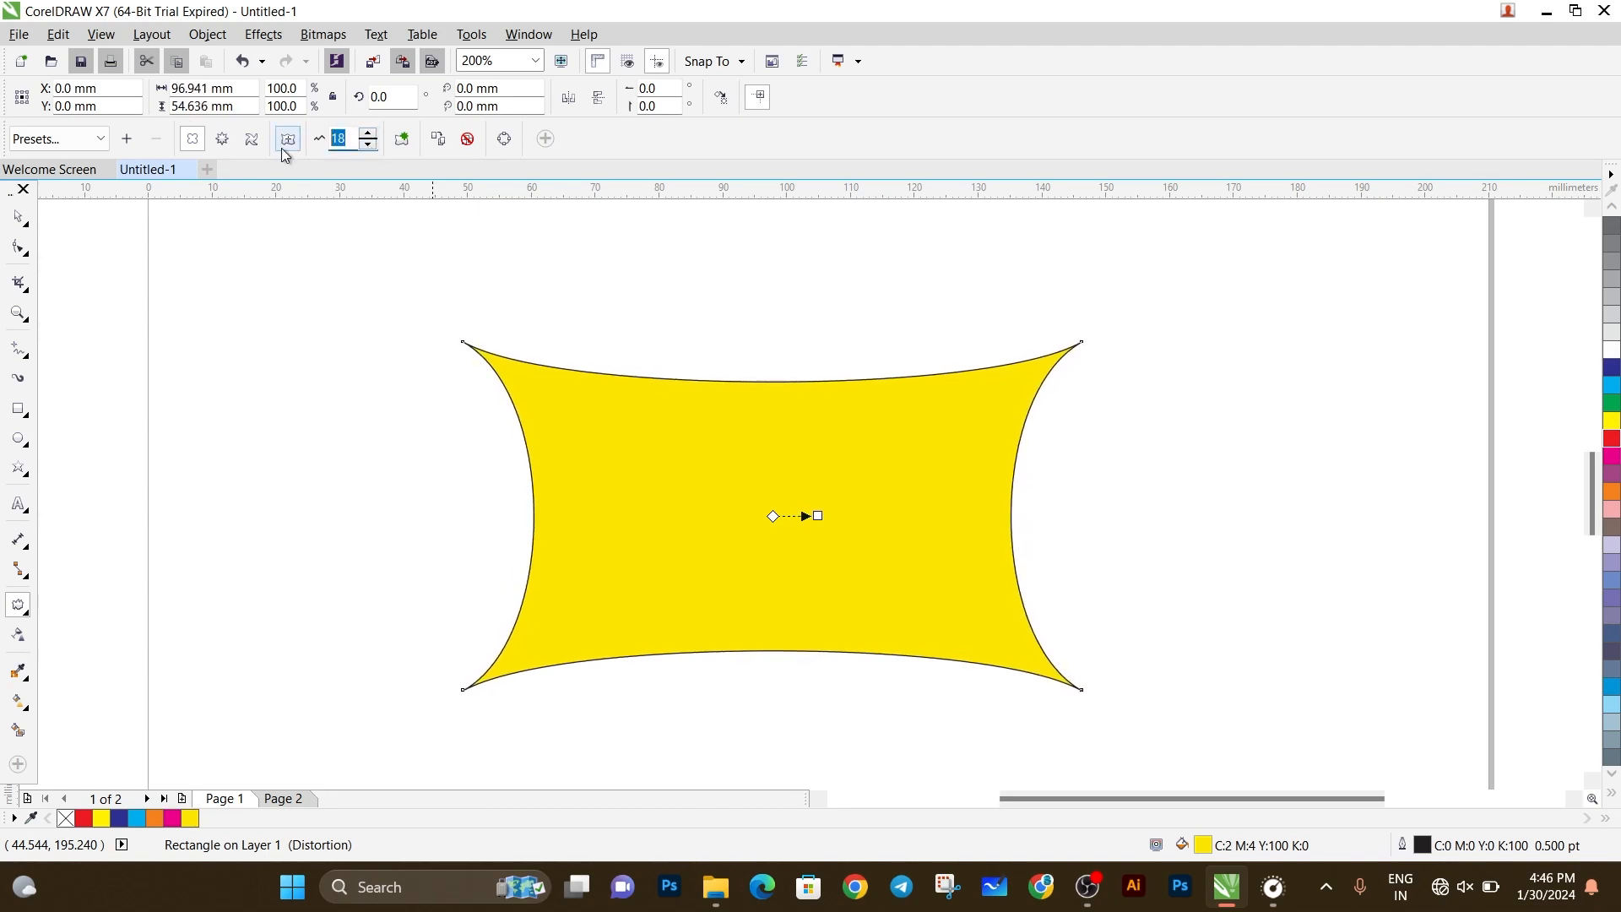
type("0")
key("Return")
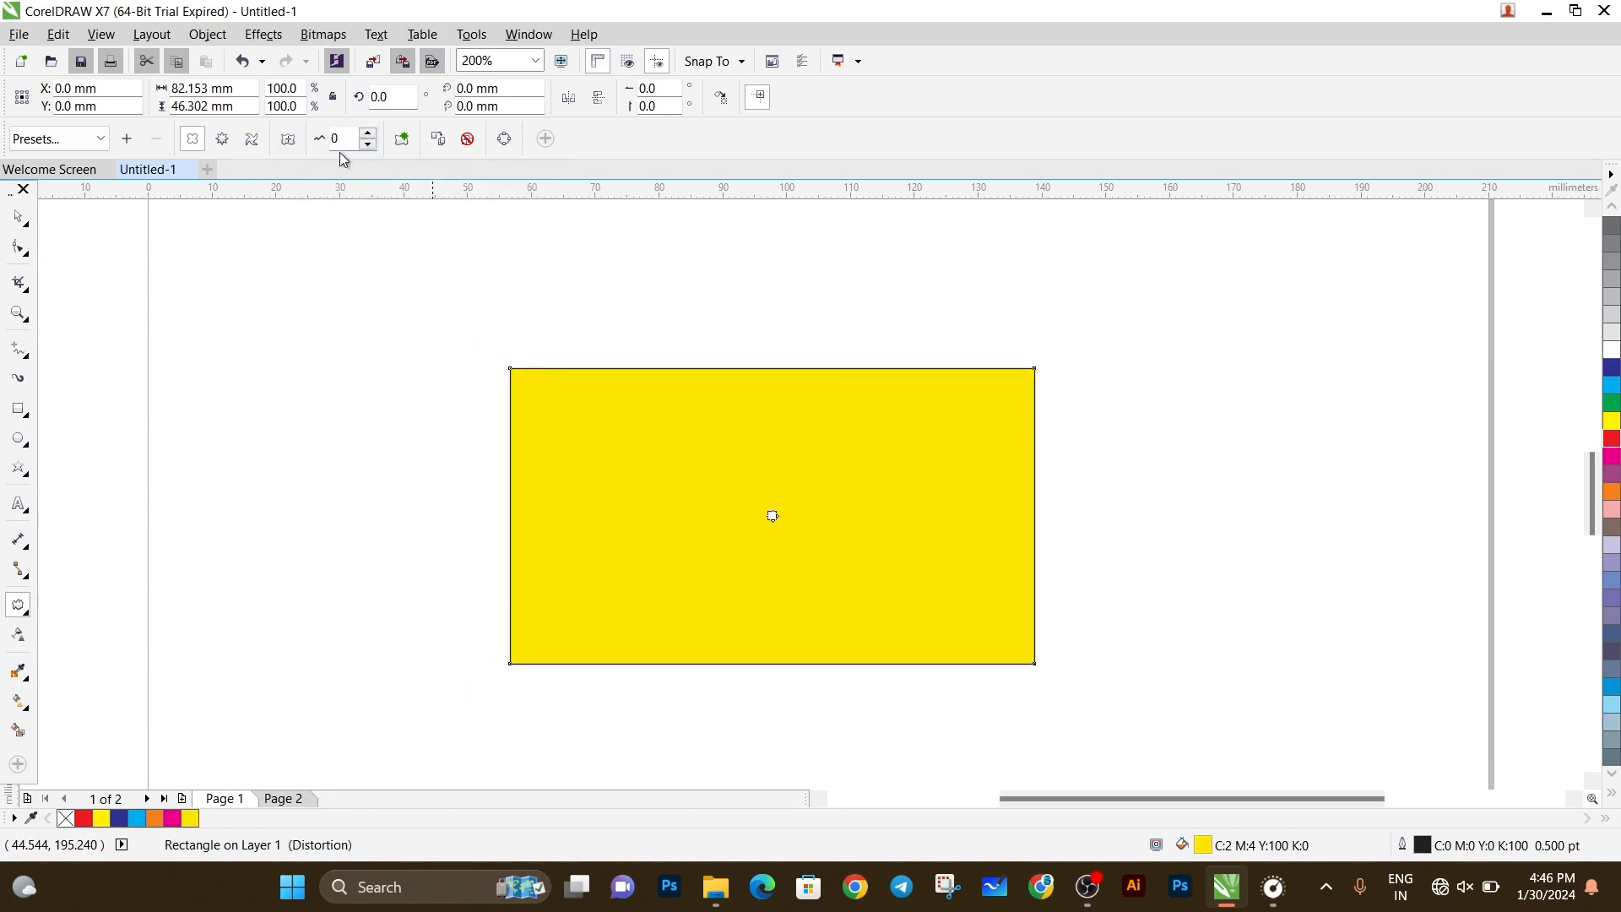
left_click(365, 145)
left_click(366, 145)
left_click(365, 146)
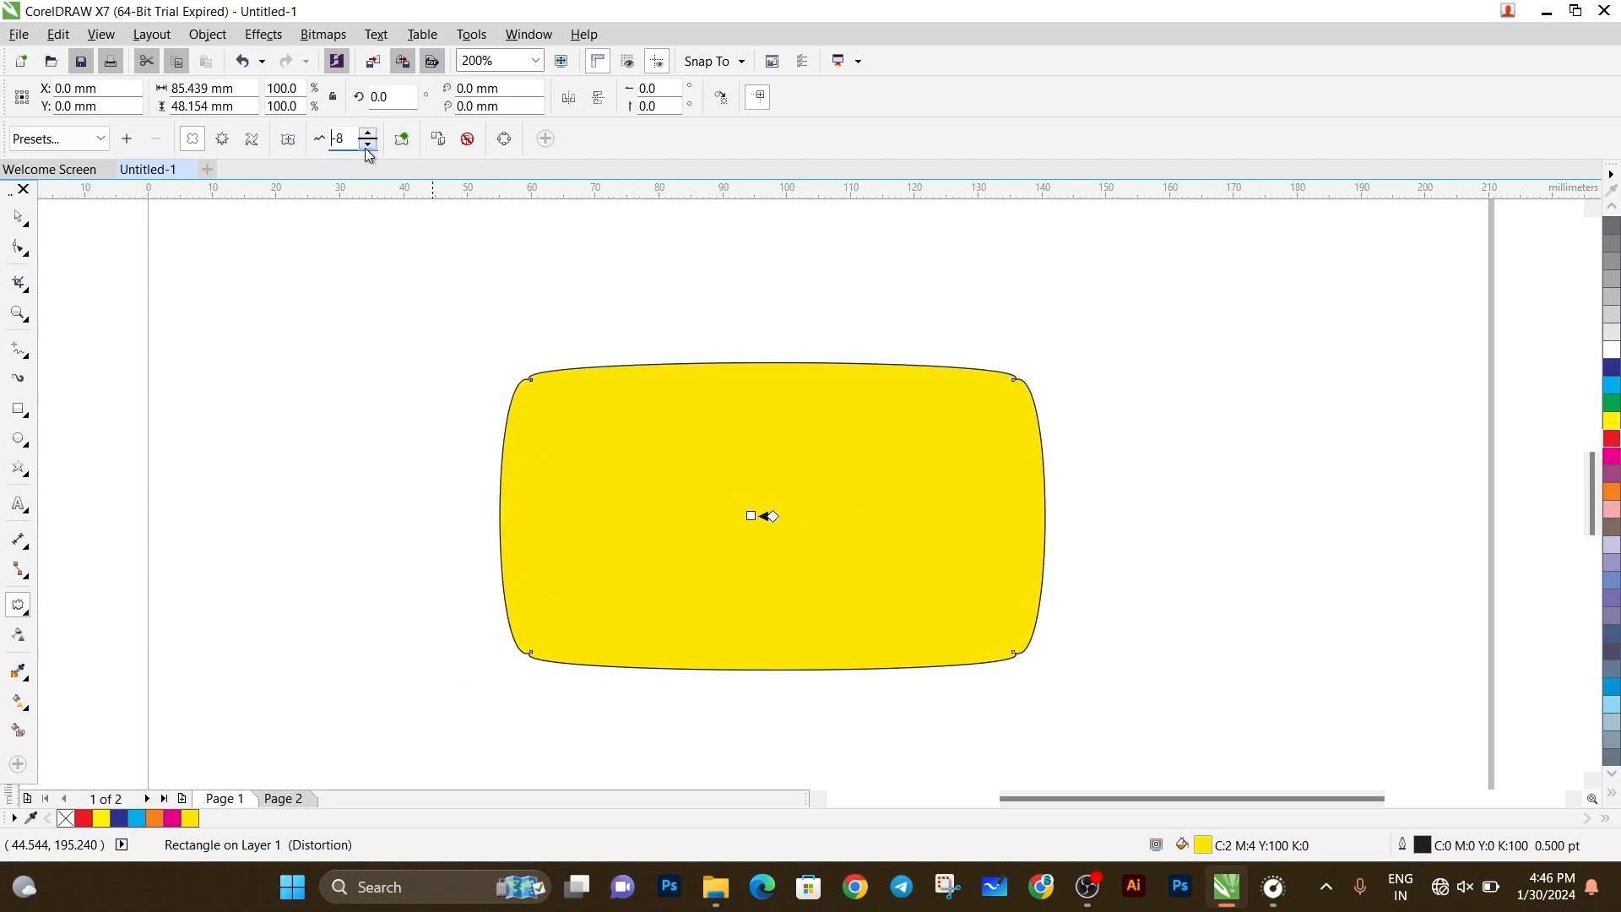
left_click(366, 145)
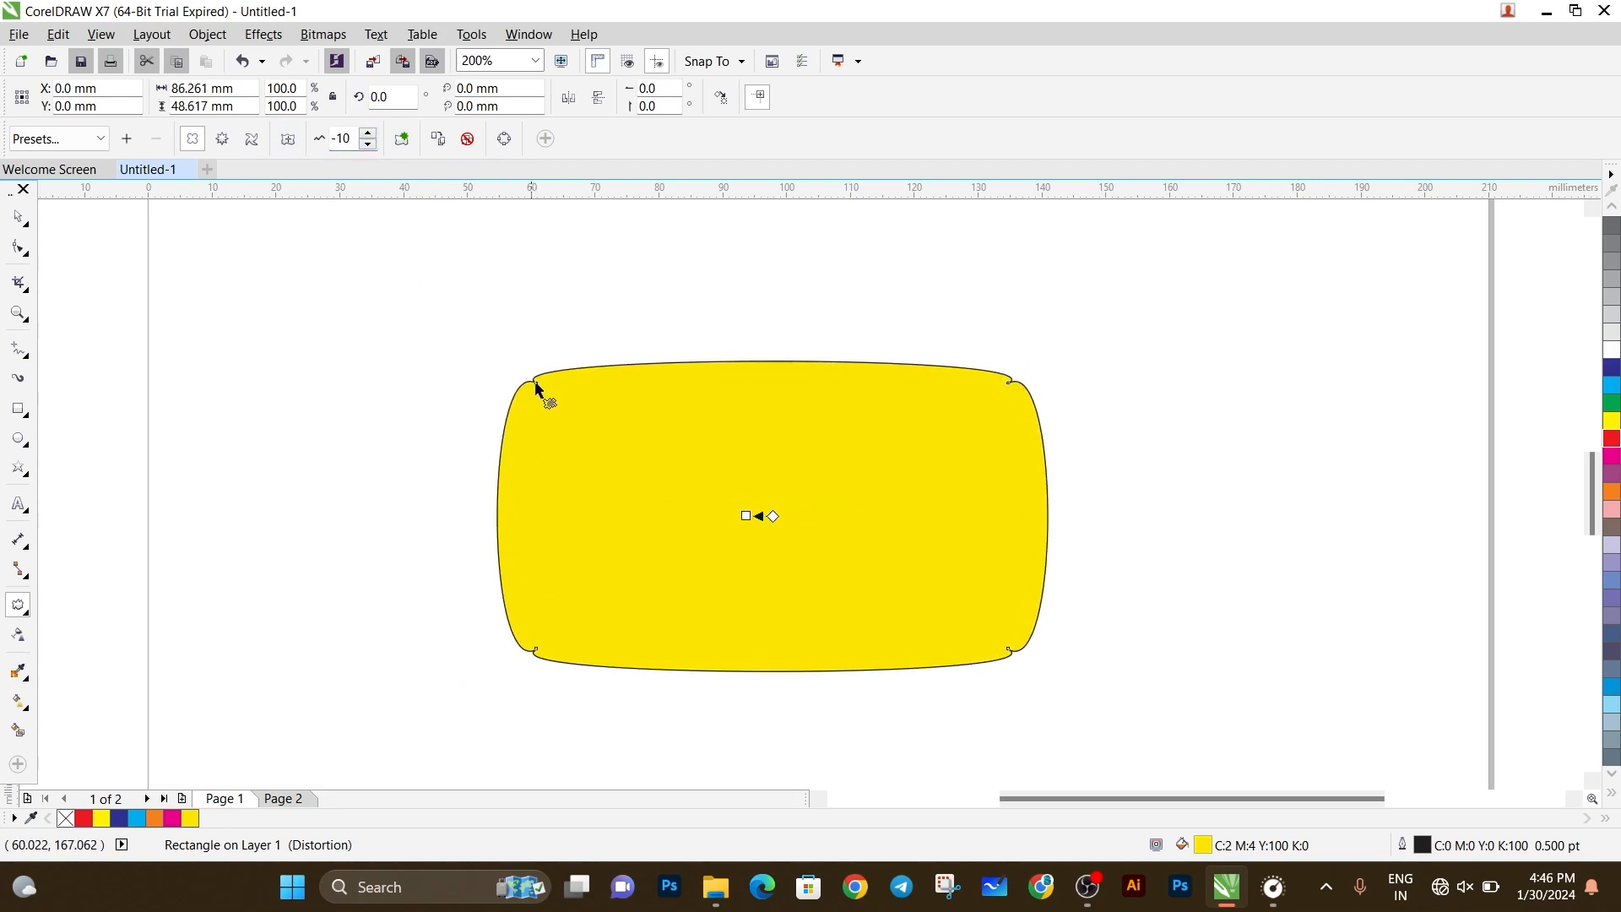
Try freehand push and pull distortions from the rectangle's upper-left corner and its centre, ending at an amplitude of about -51.
left_click_drag(535, 384, 641, 487)
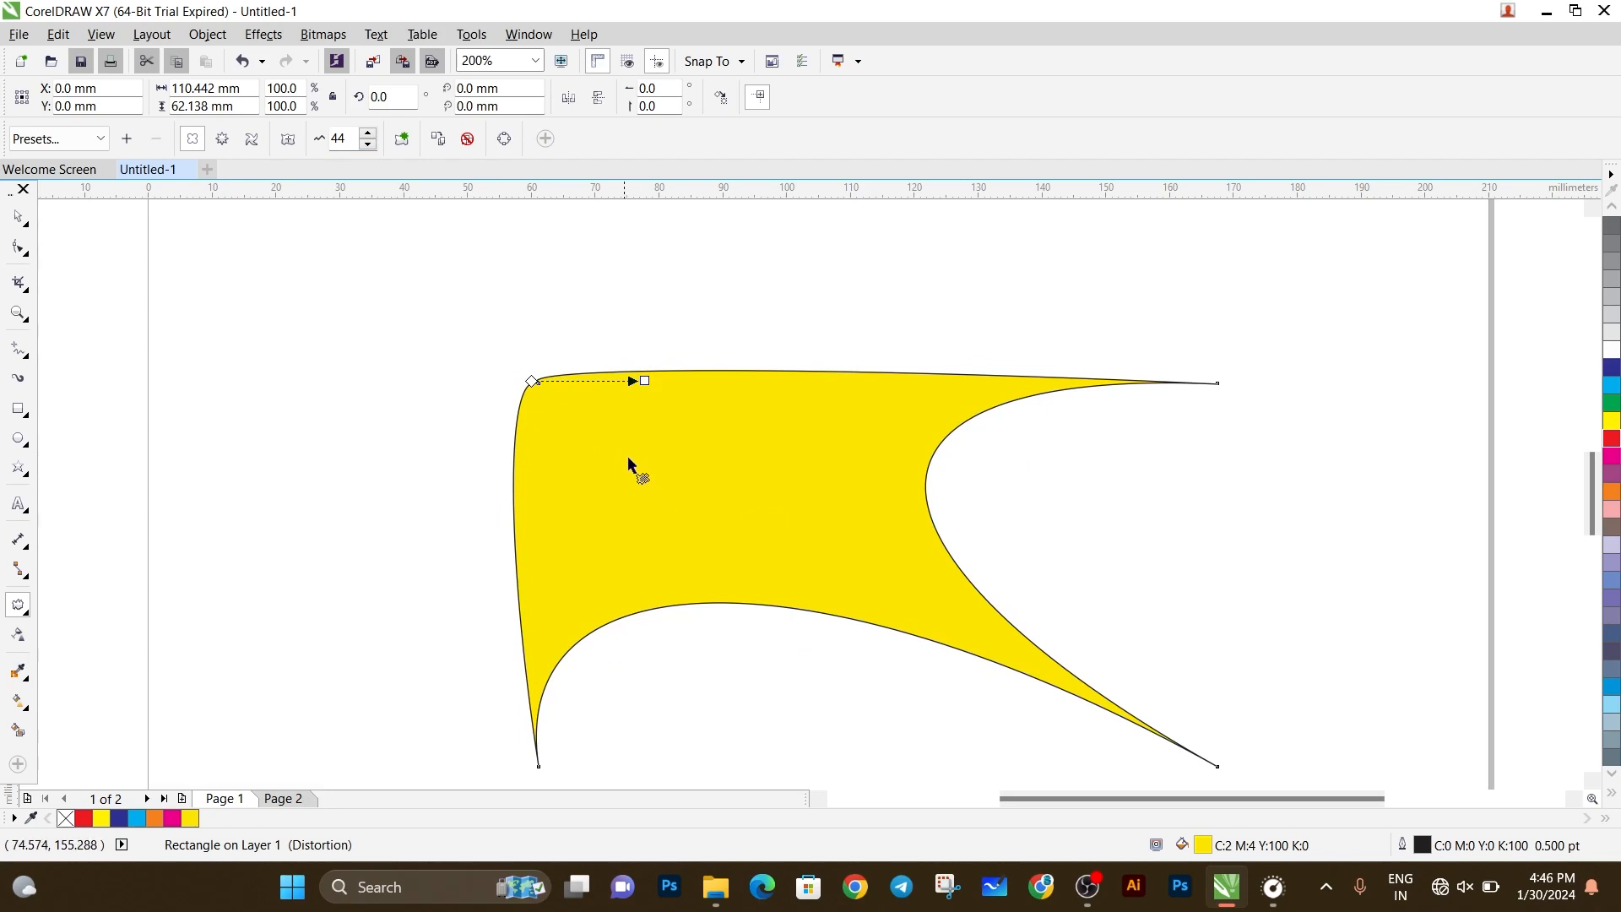
key("ctrl+z")
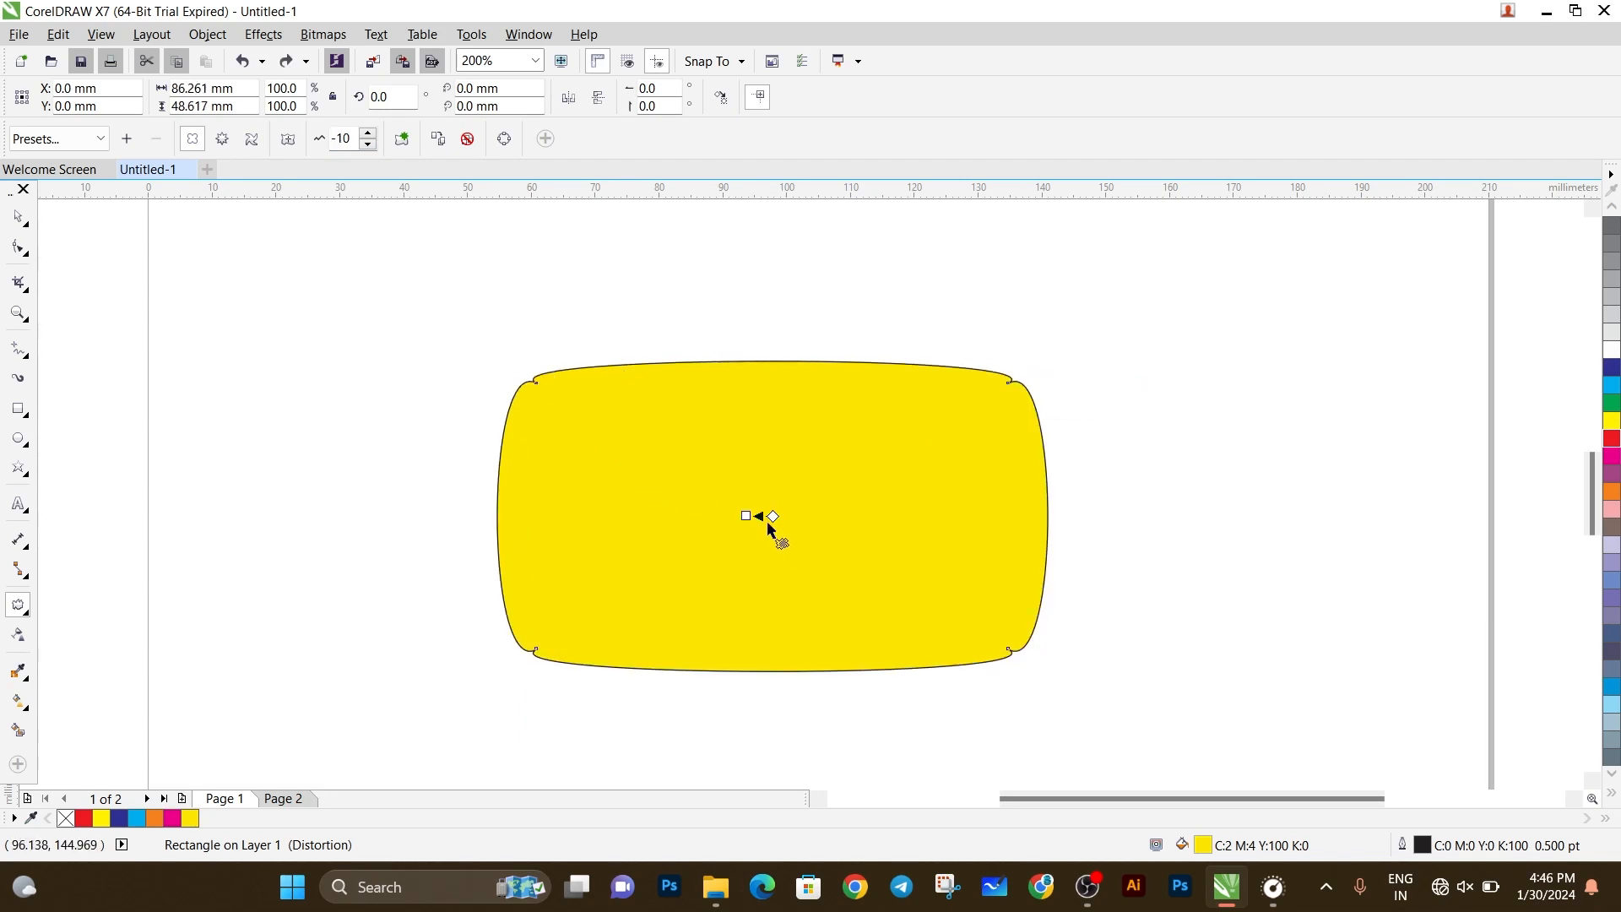
left_click_drag(773, 516, 608, 550)
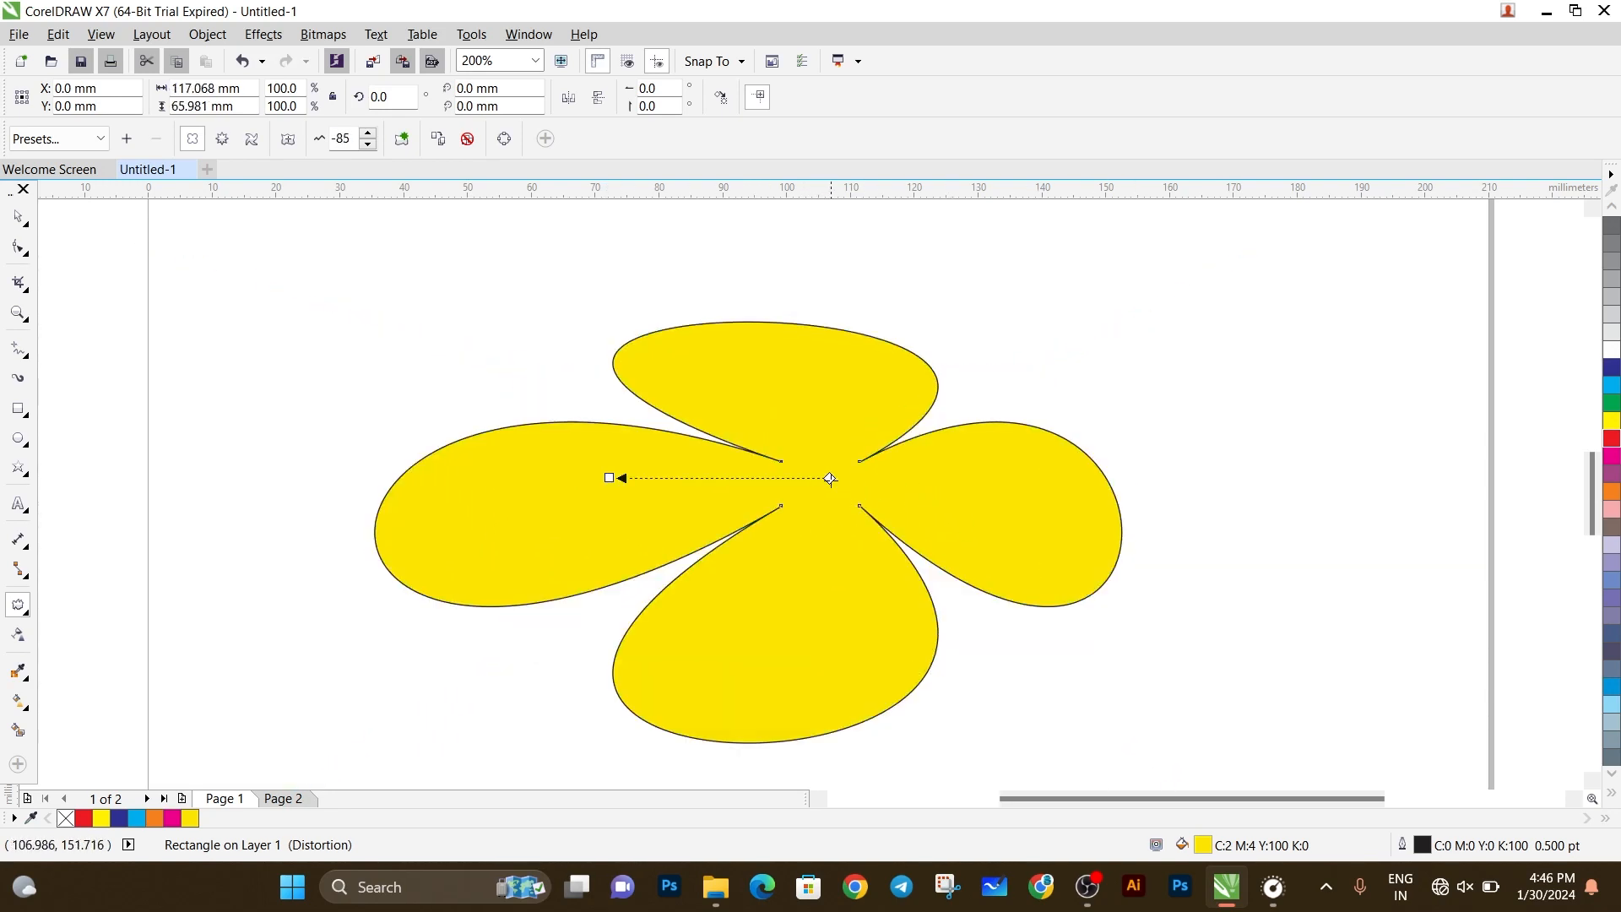
left_click_drag(830, 478, 750, 505)
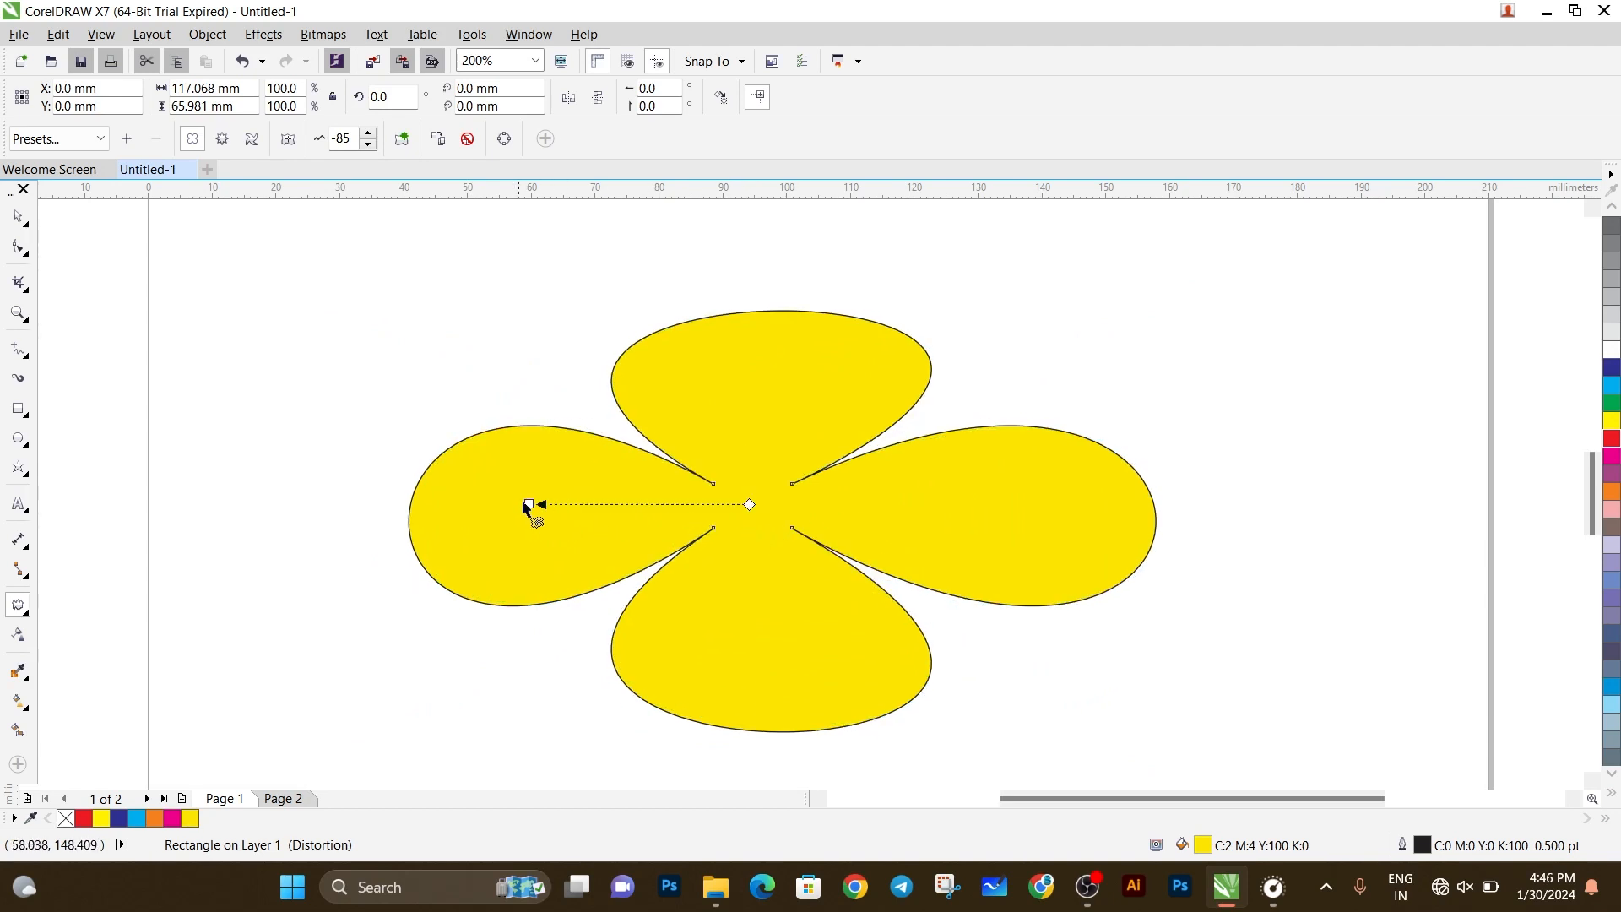
left_click_drag(525, 505, 394, 559)
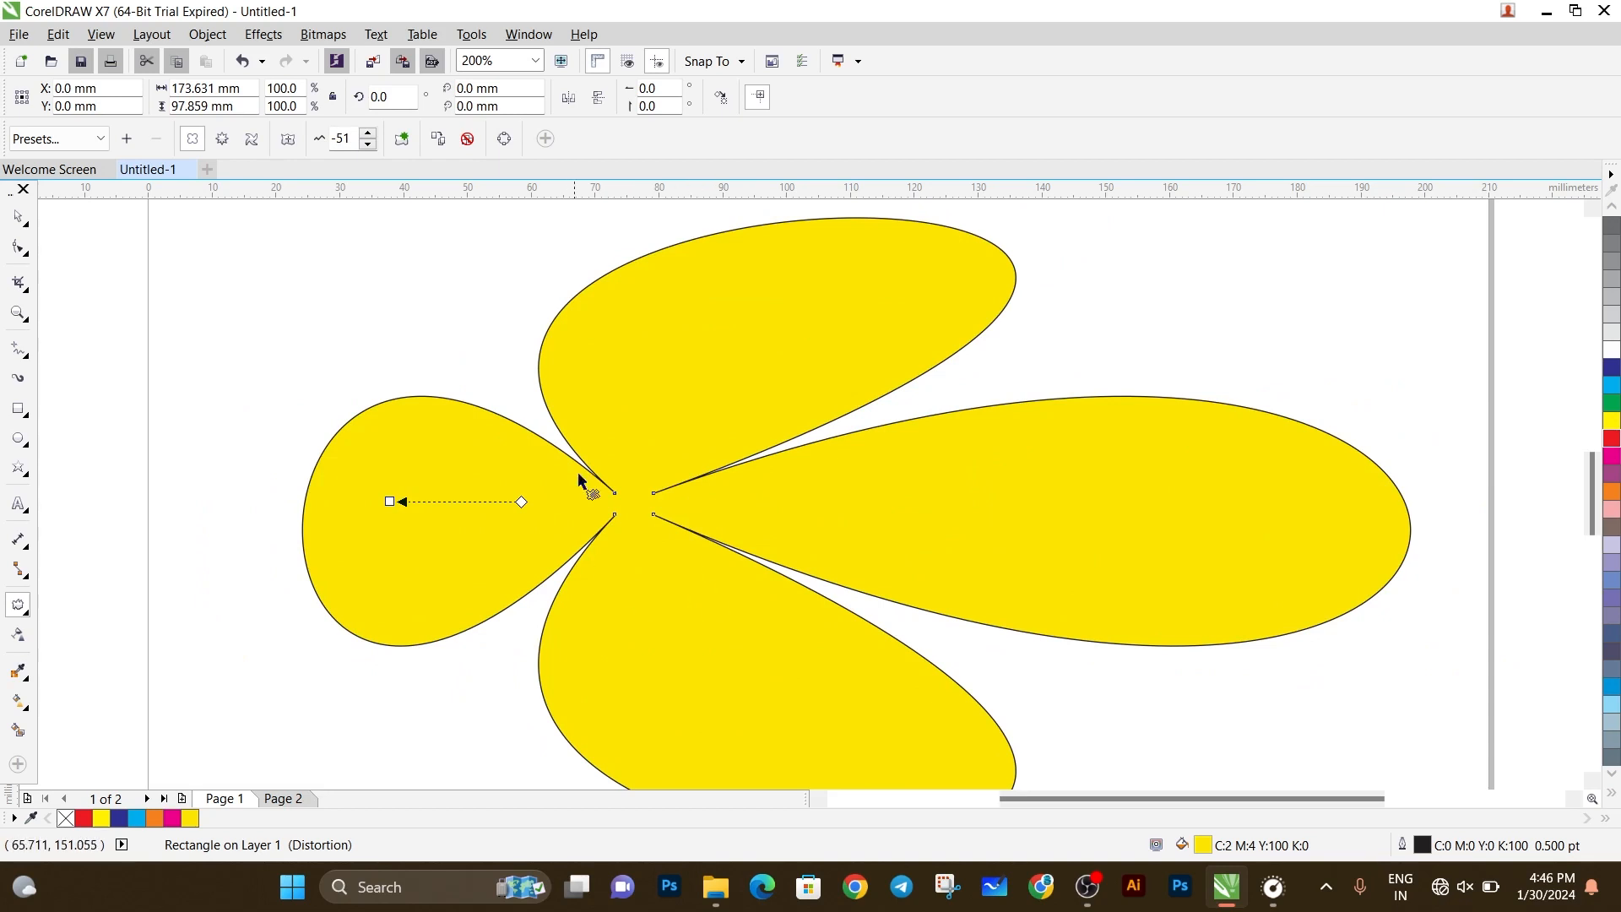
Undo the push and pull distortions back to the plain yellow rectangle.
key("ctrl+z")
key("ctrl+z")
key("ctrl+z")
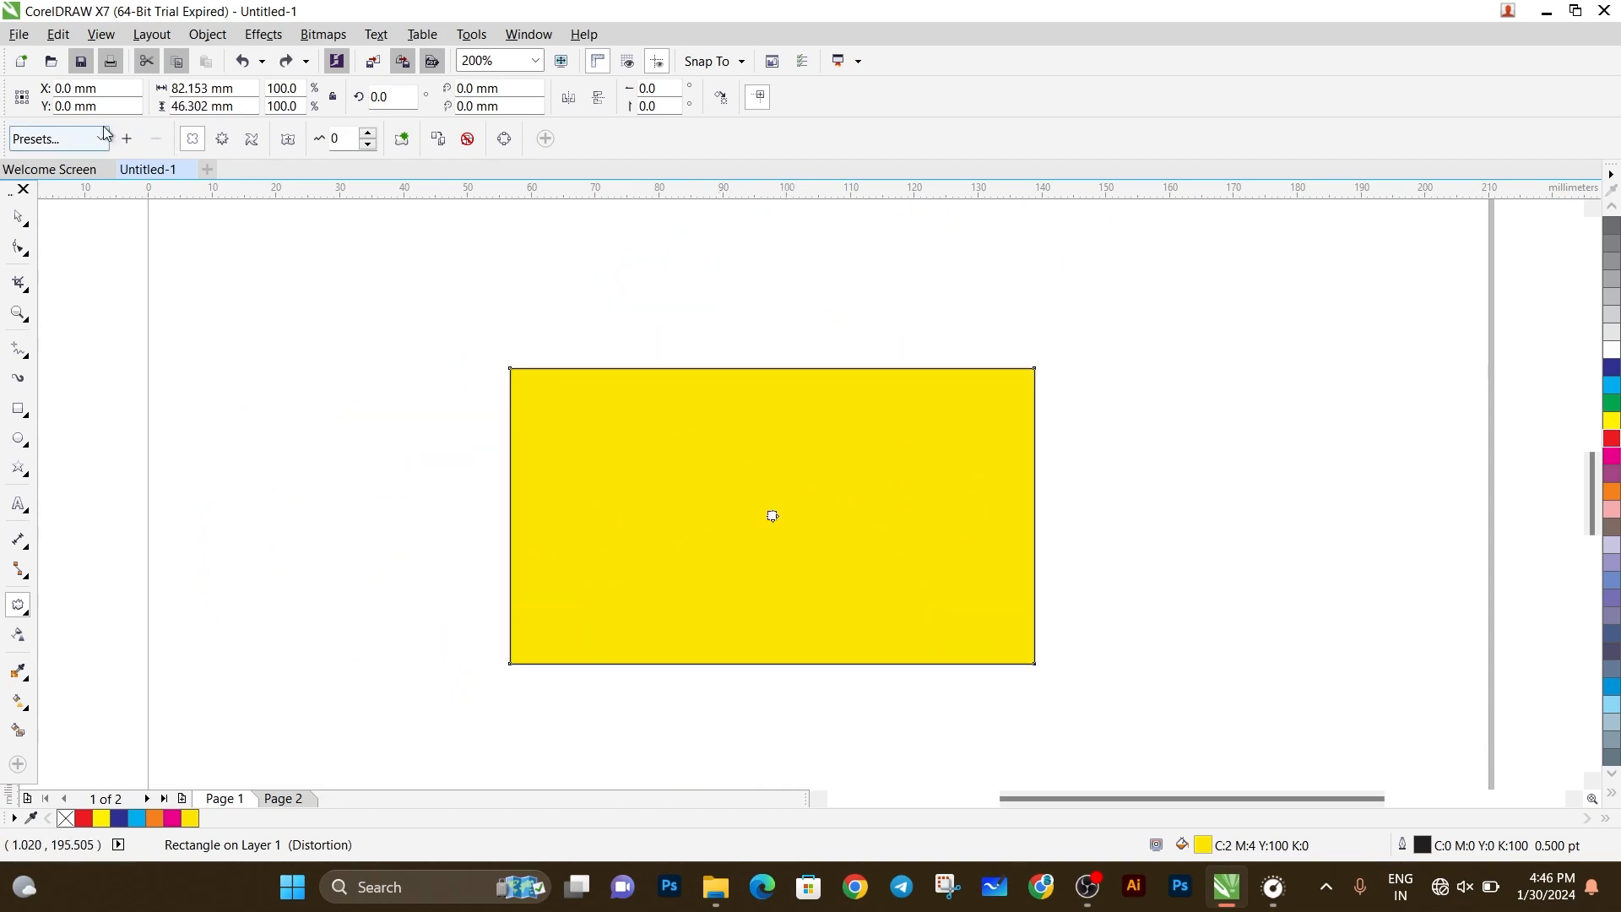
Apply the Twister distortion preset to the yellow rectangle, undoing any stray freehand distortion.
left_click(59, 139)
left_click(59, 200)
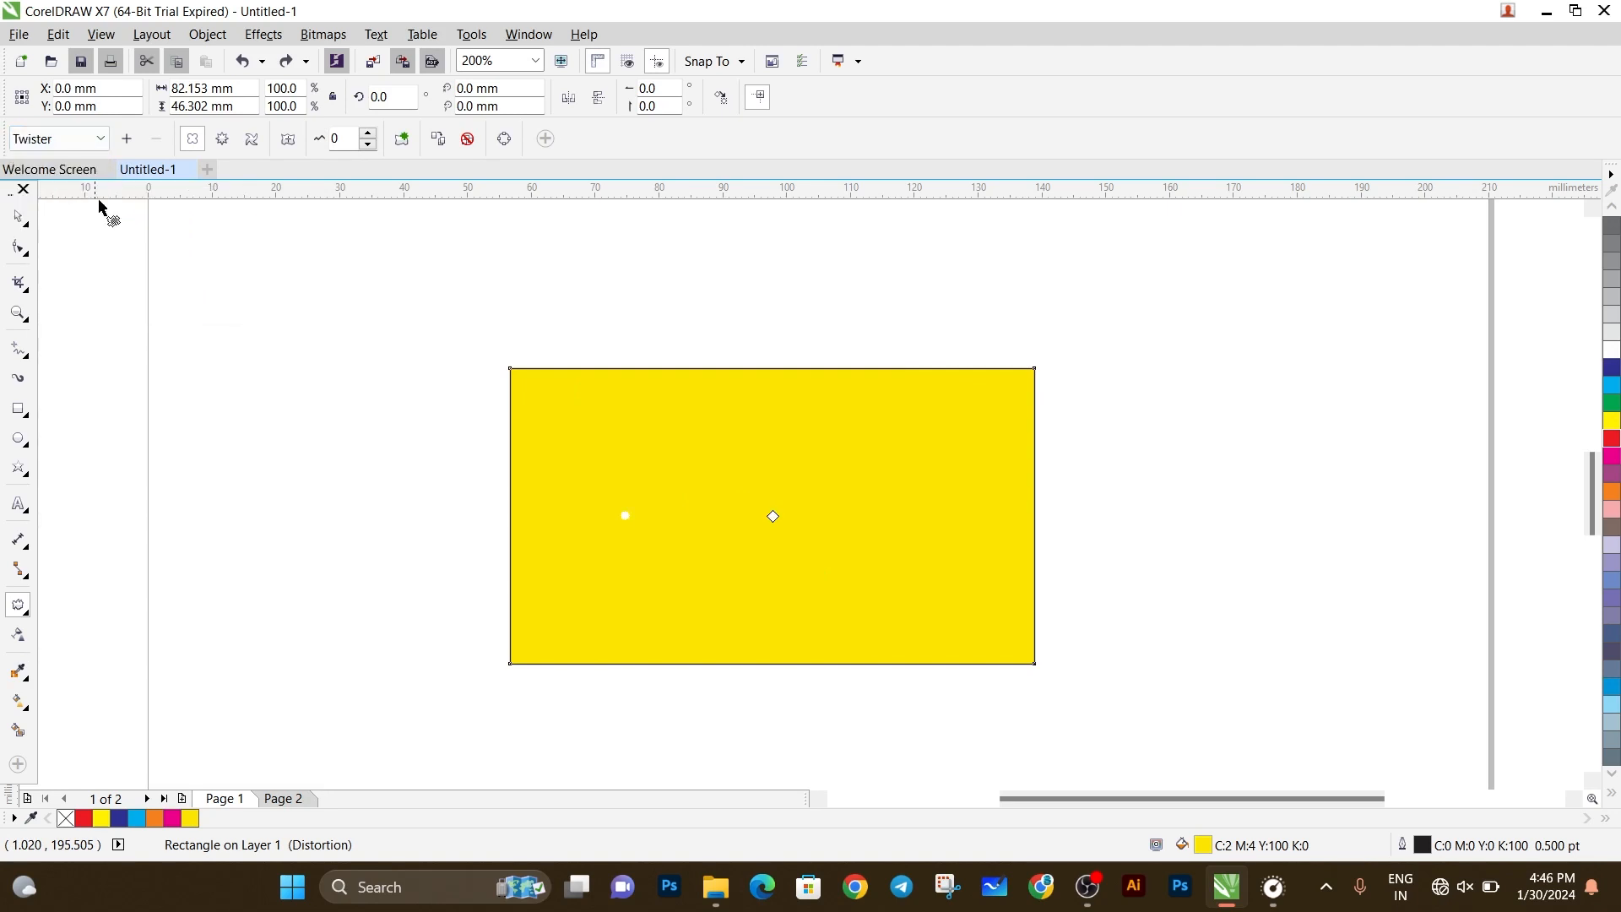
left_click_drag(748, 477, 647, 509)
key("ctrl+z")
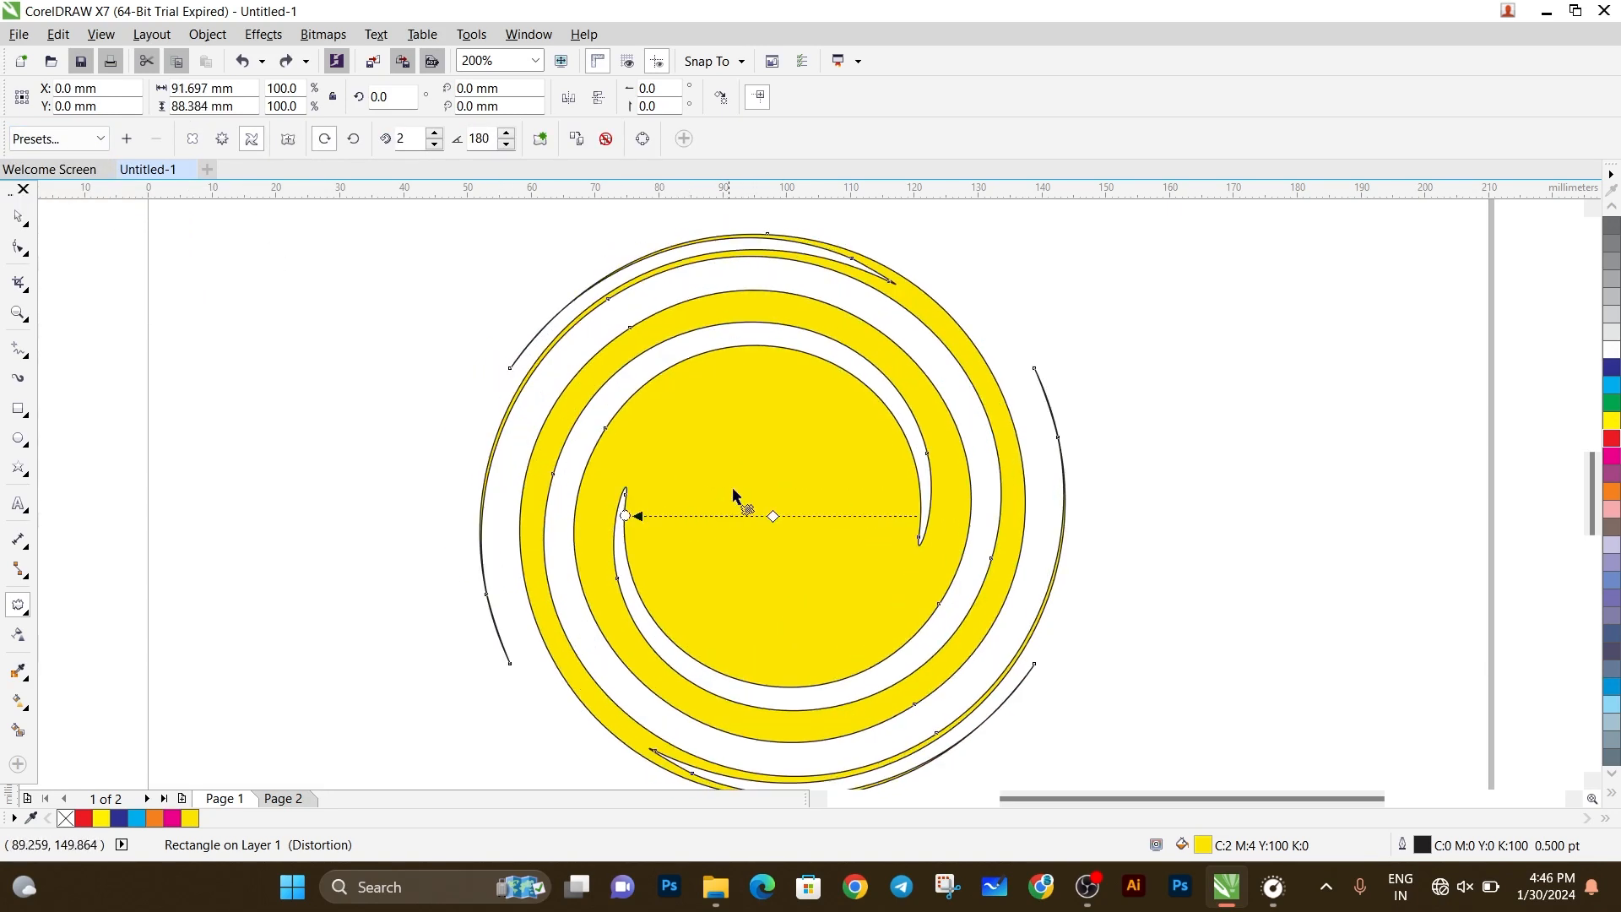
Scale the twisted shape down to about 80.8% and place it in the left half of the page.
left_click(18, 220)
left_click_drag(884, 630, 621, 639)
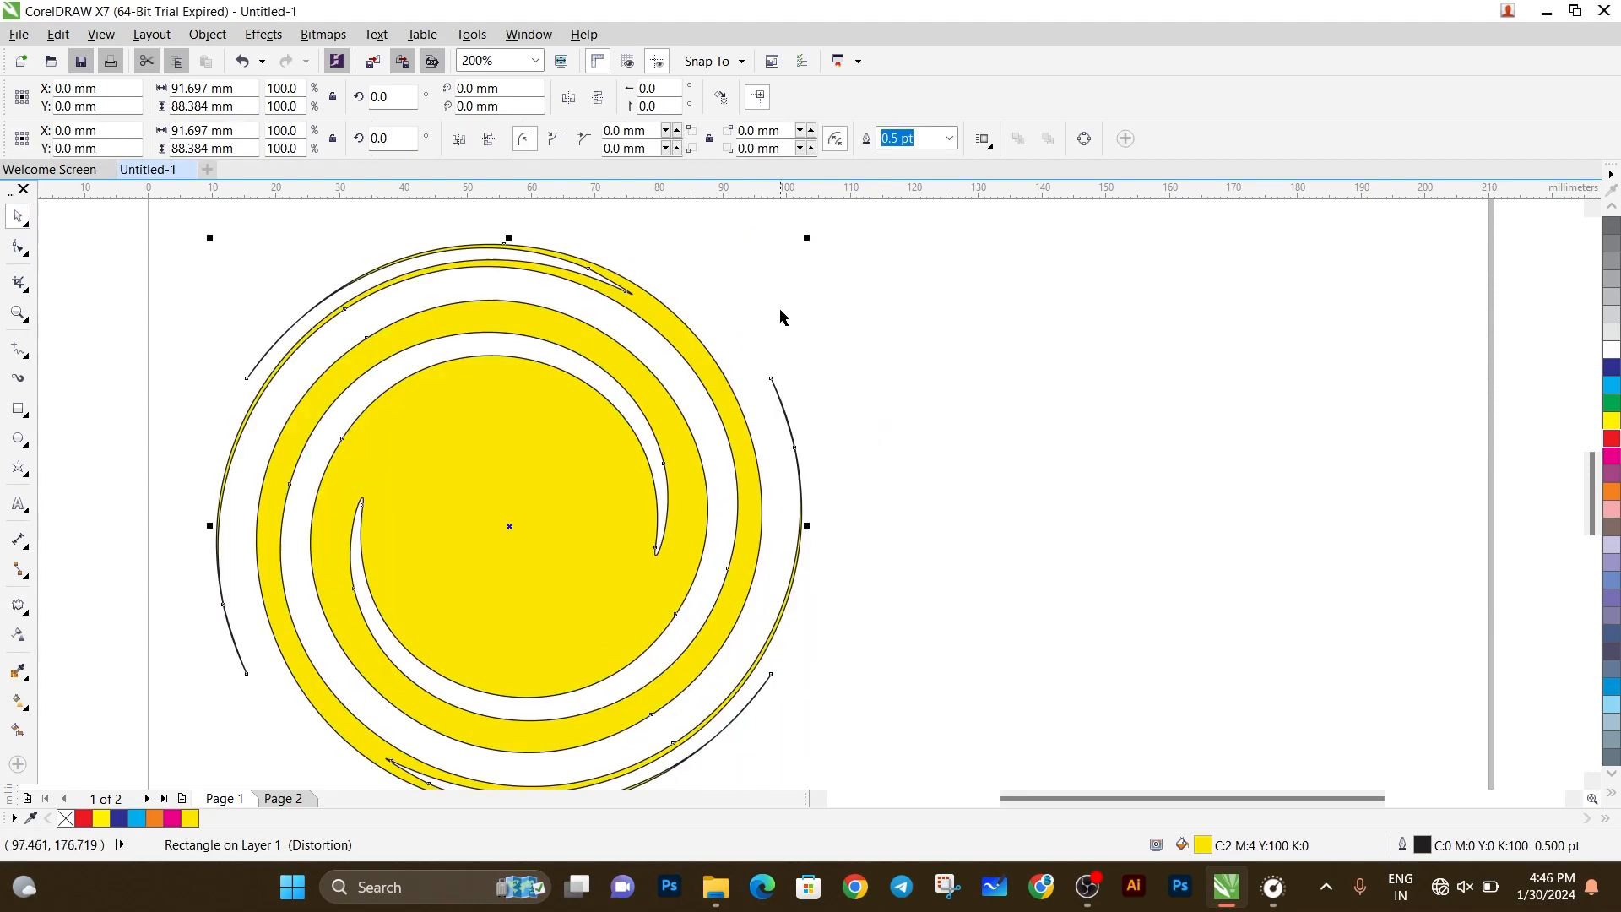
left_click_drag(805, 245, 695, 347)
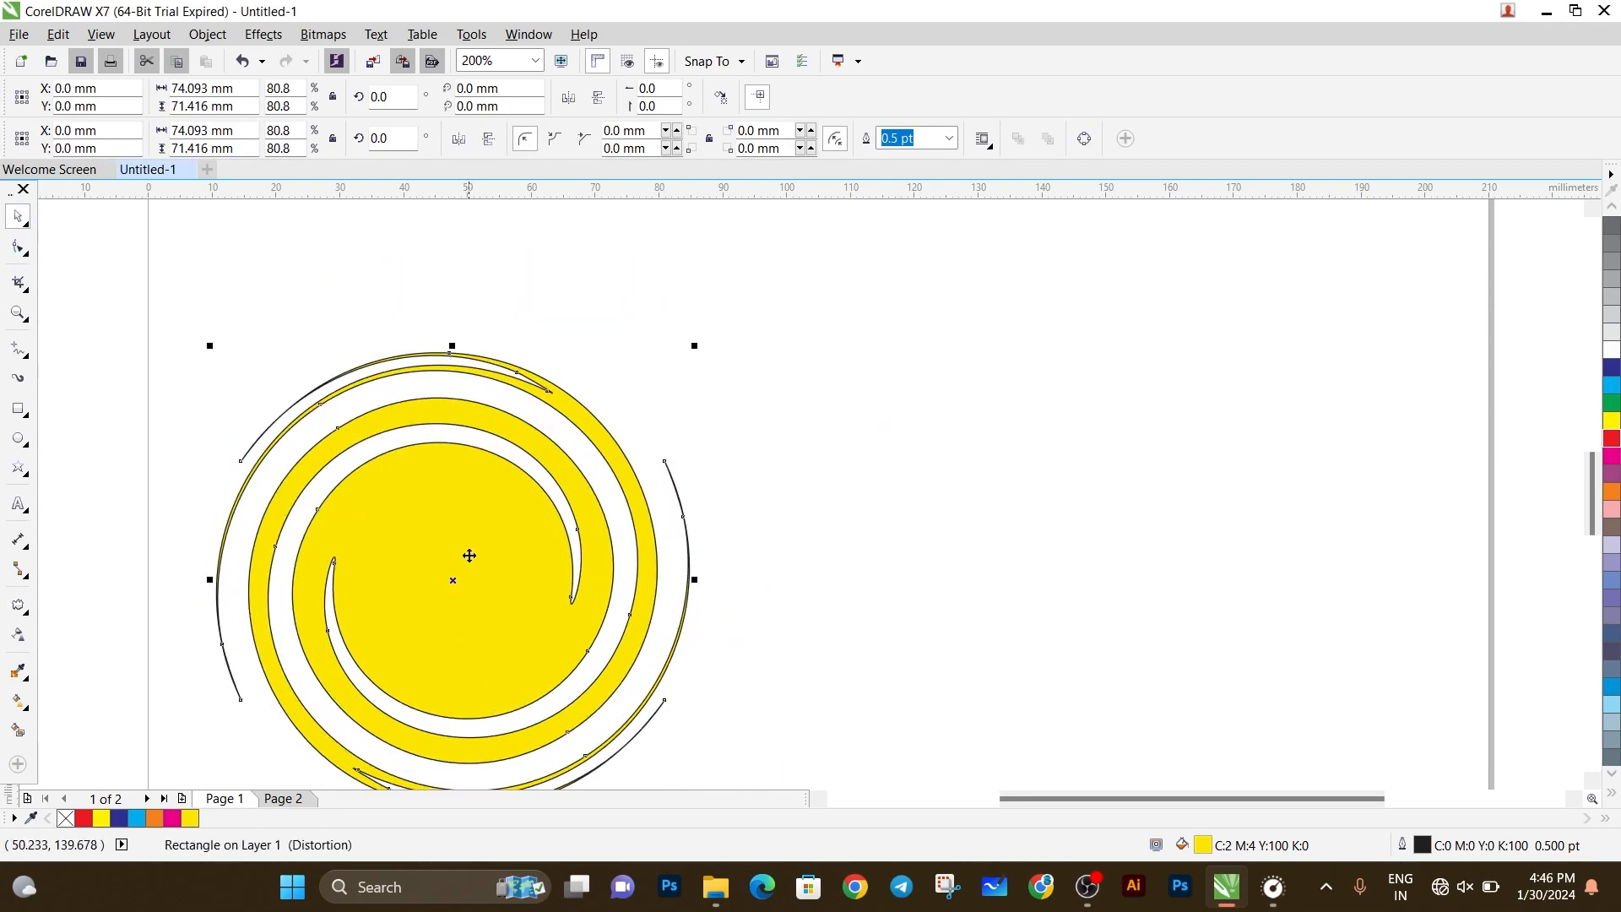
left_click_drag(470, 554, 494, 487)
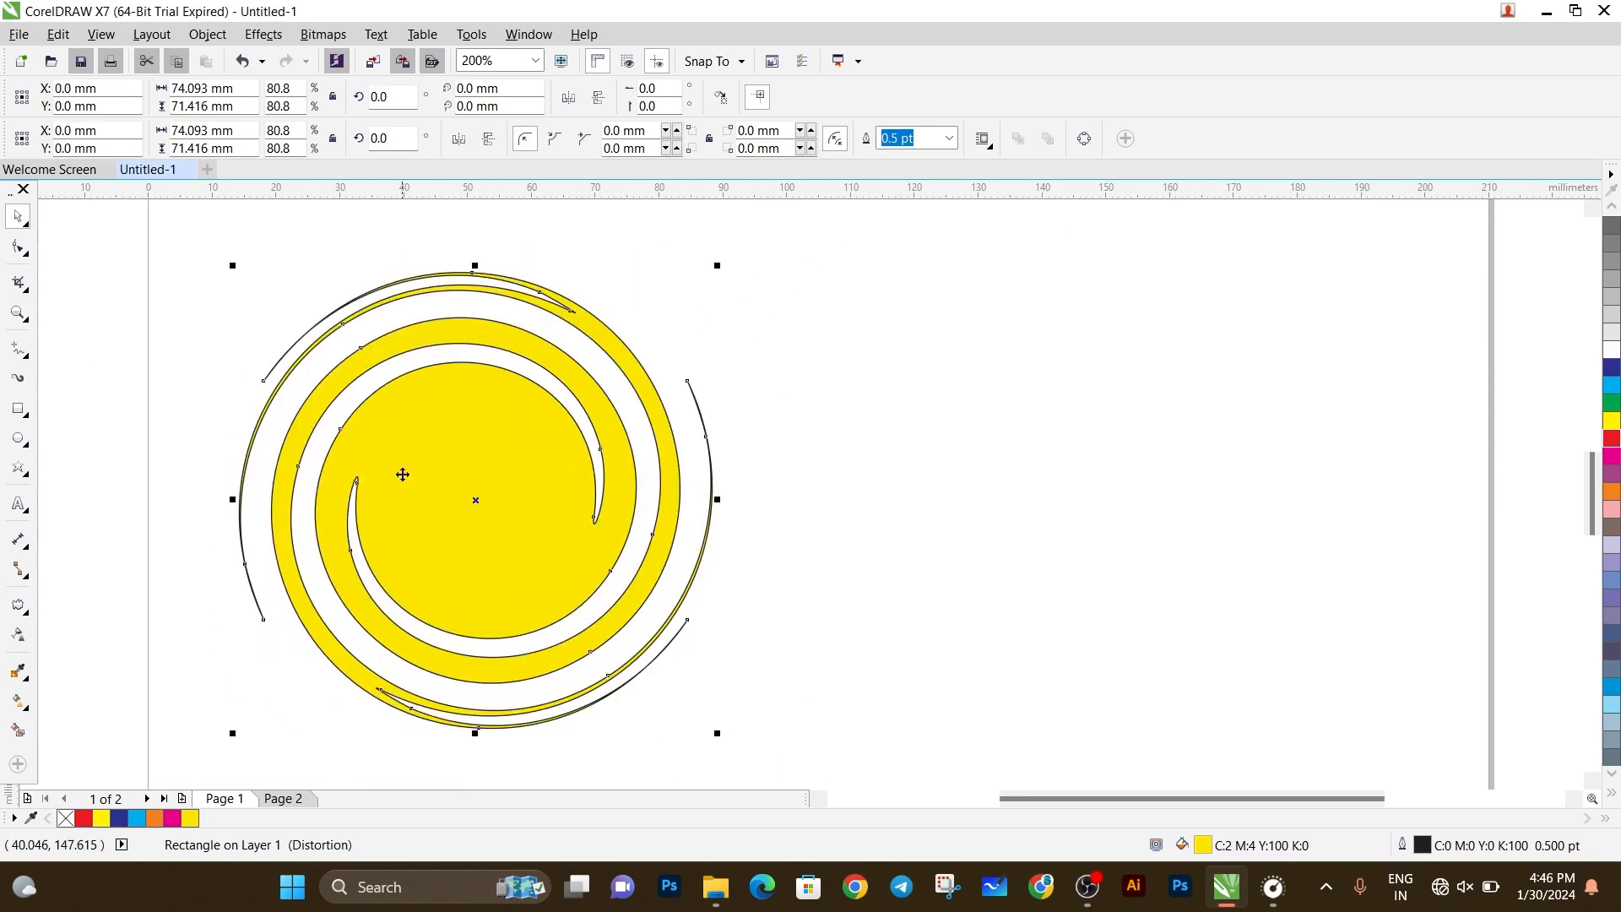
Apply a push and pull distortion with an amplitude of 2 to the twisted shape.
left_click(18, 605)
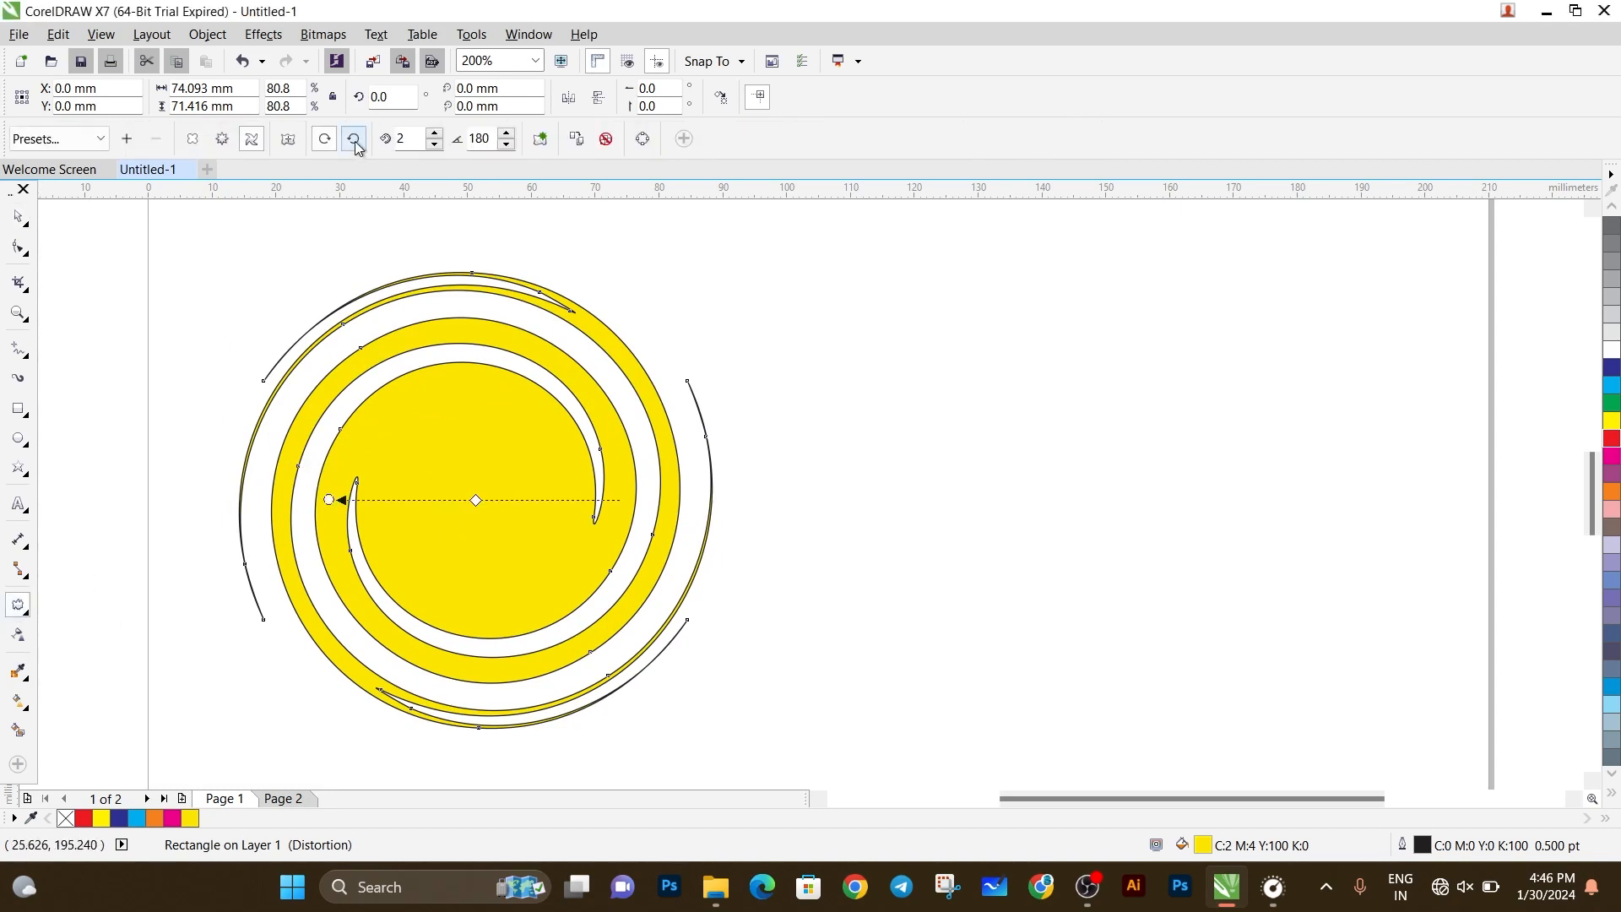
left_click(194, 142)
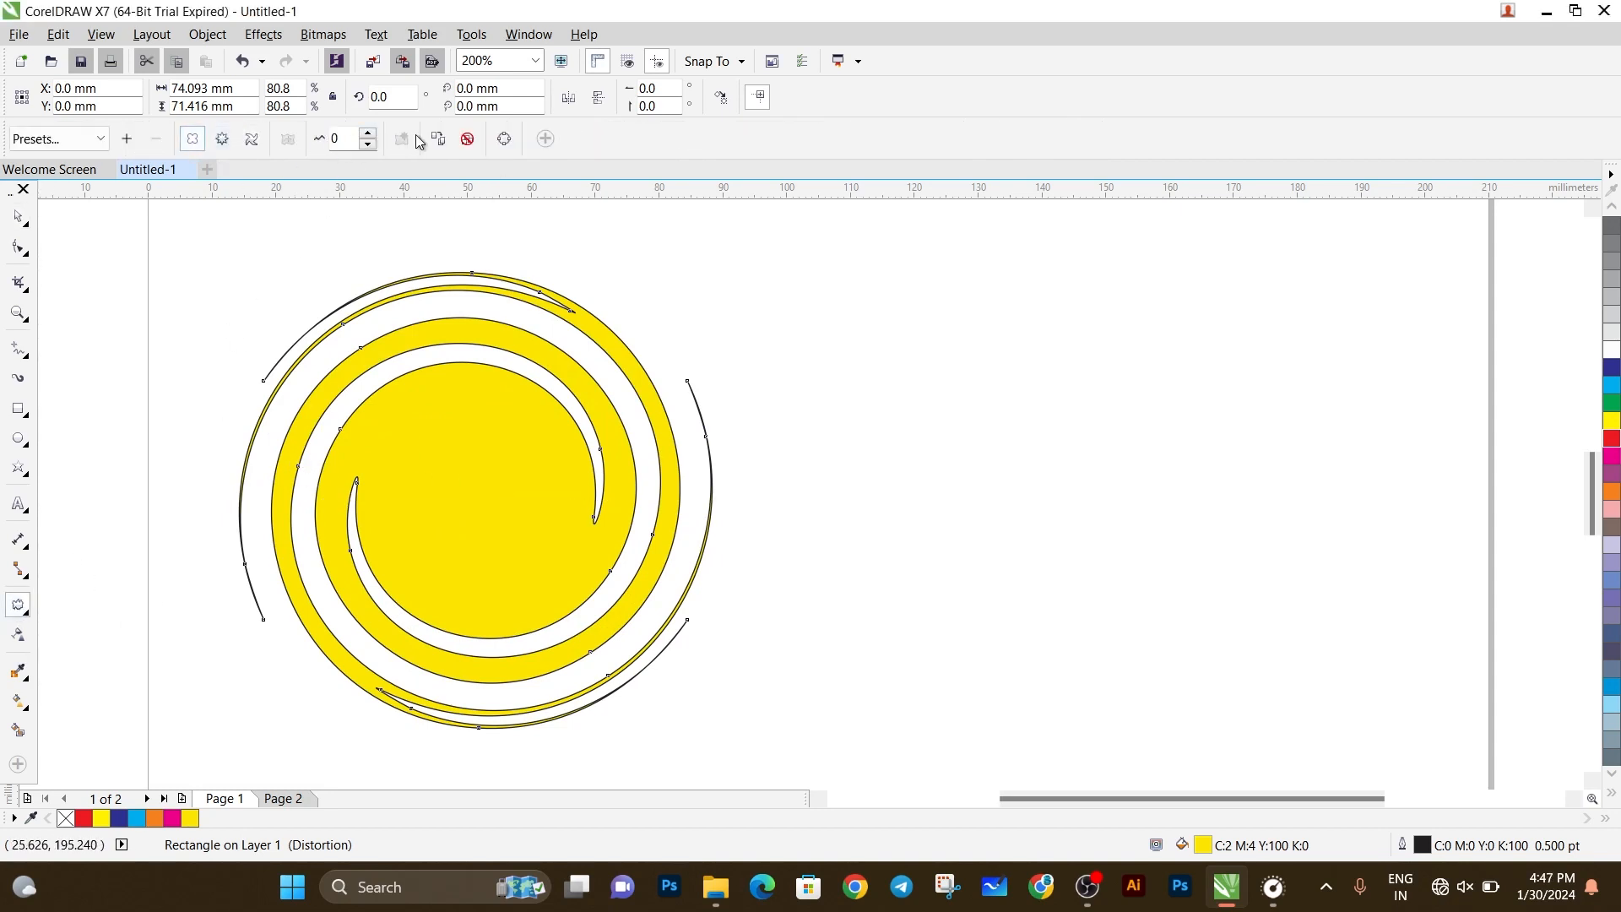
left_click(368, 136)
left_click(369, 136)
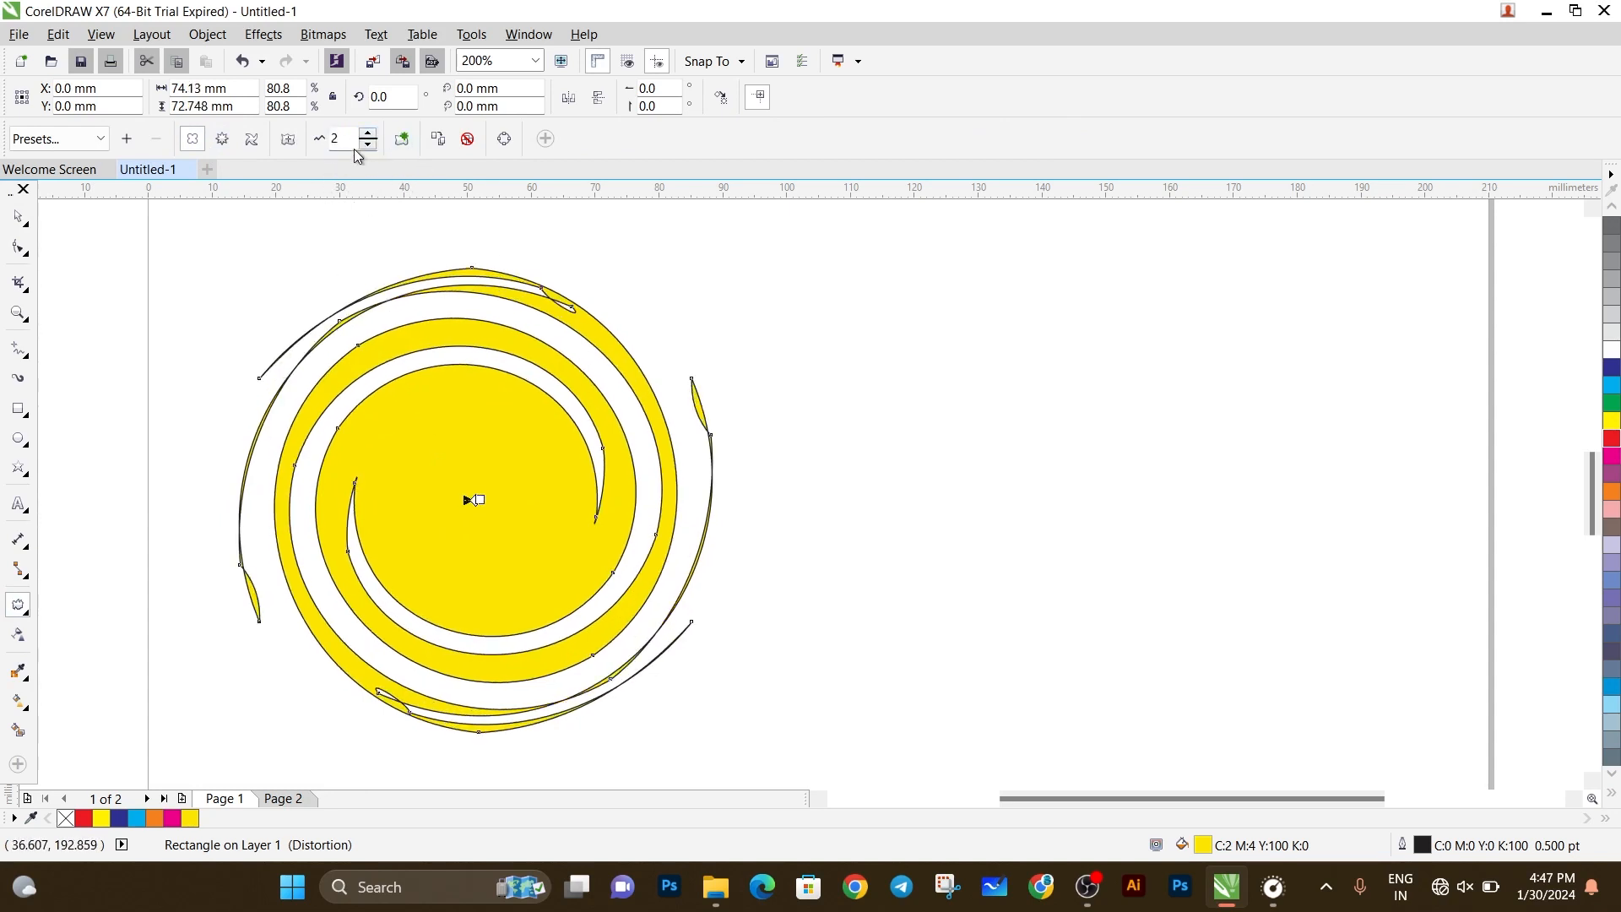
Try adding a new zipper distortion with an amplitude of 4 to the twisted shape, and undo it.
left_click(402, 144)
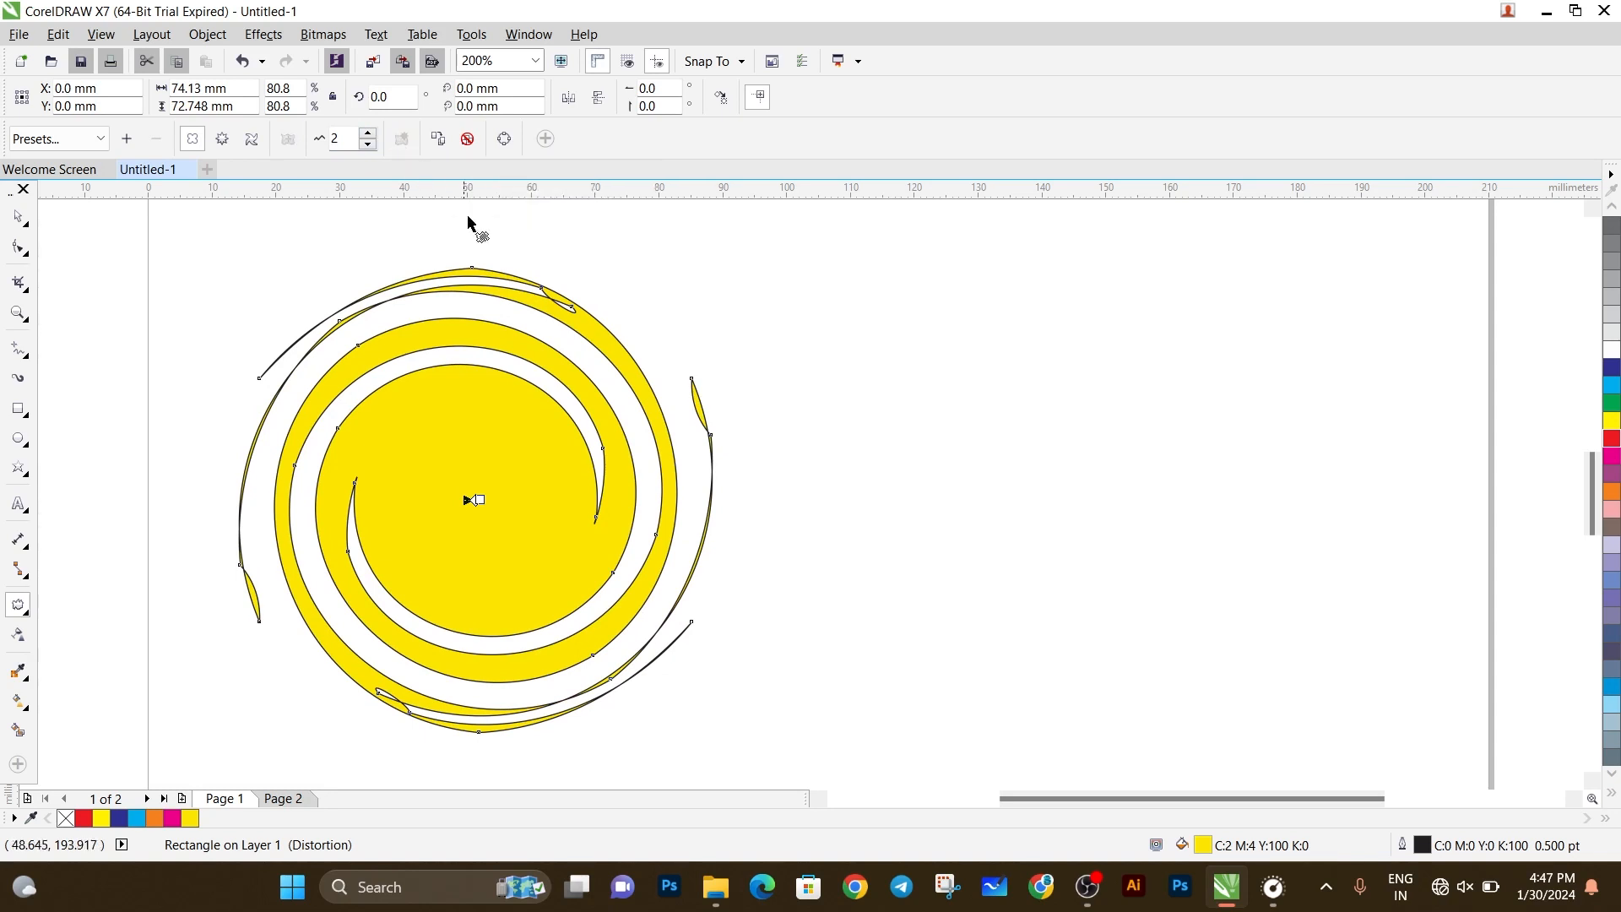
left_click(223, 144)
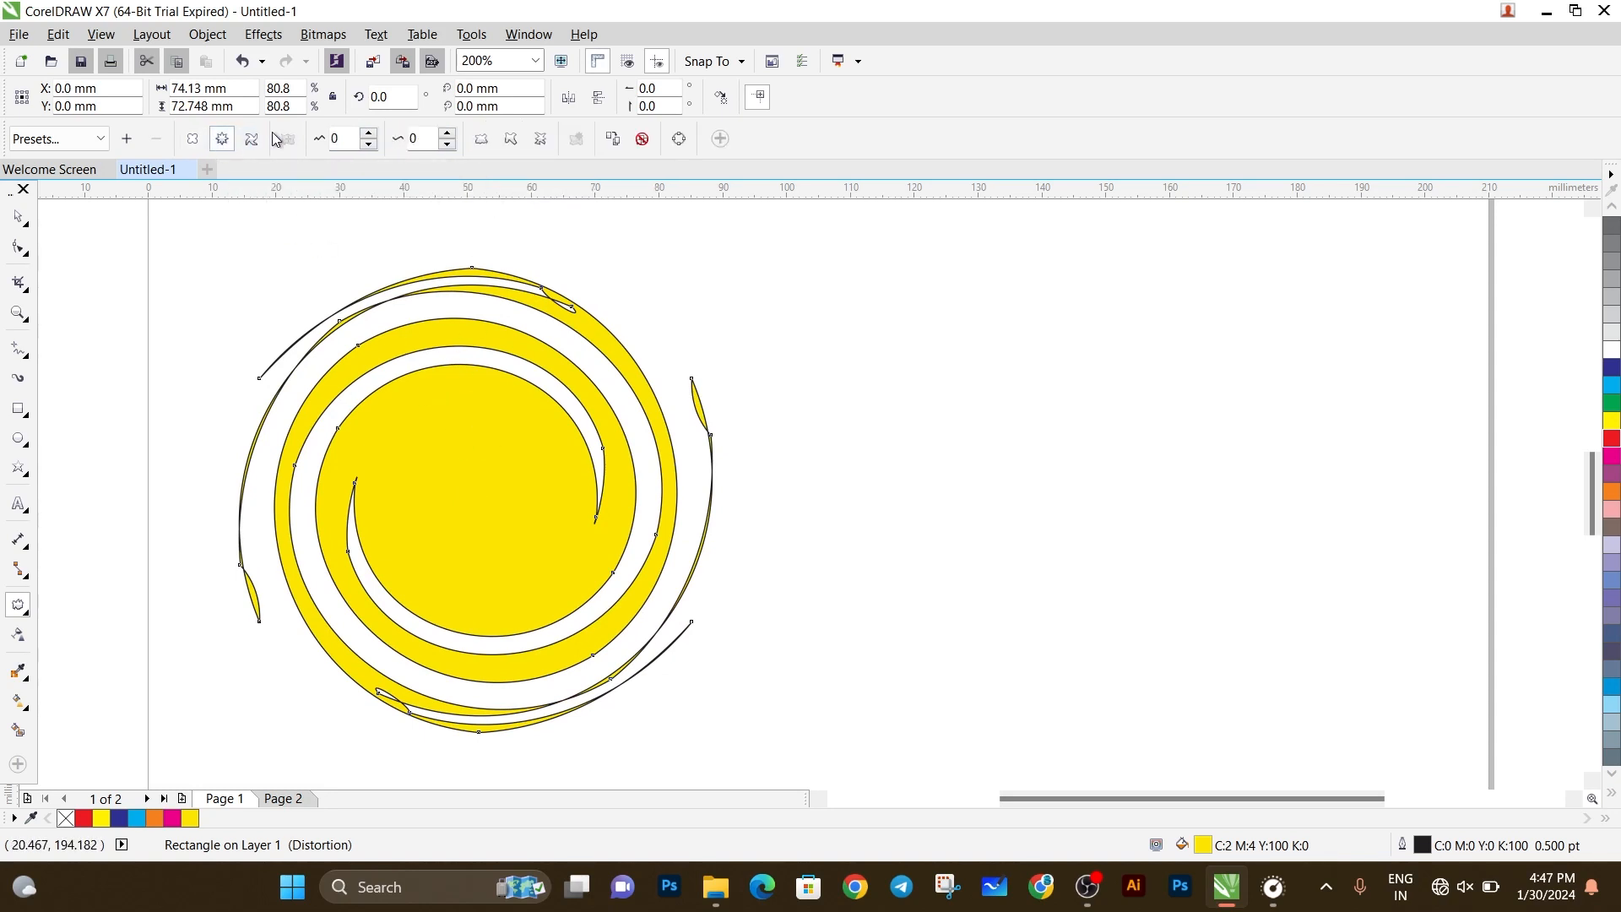
left_click(368, 133)
left_click(369, 134)
left_click(368, 134)
left_click(369, 133)
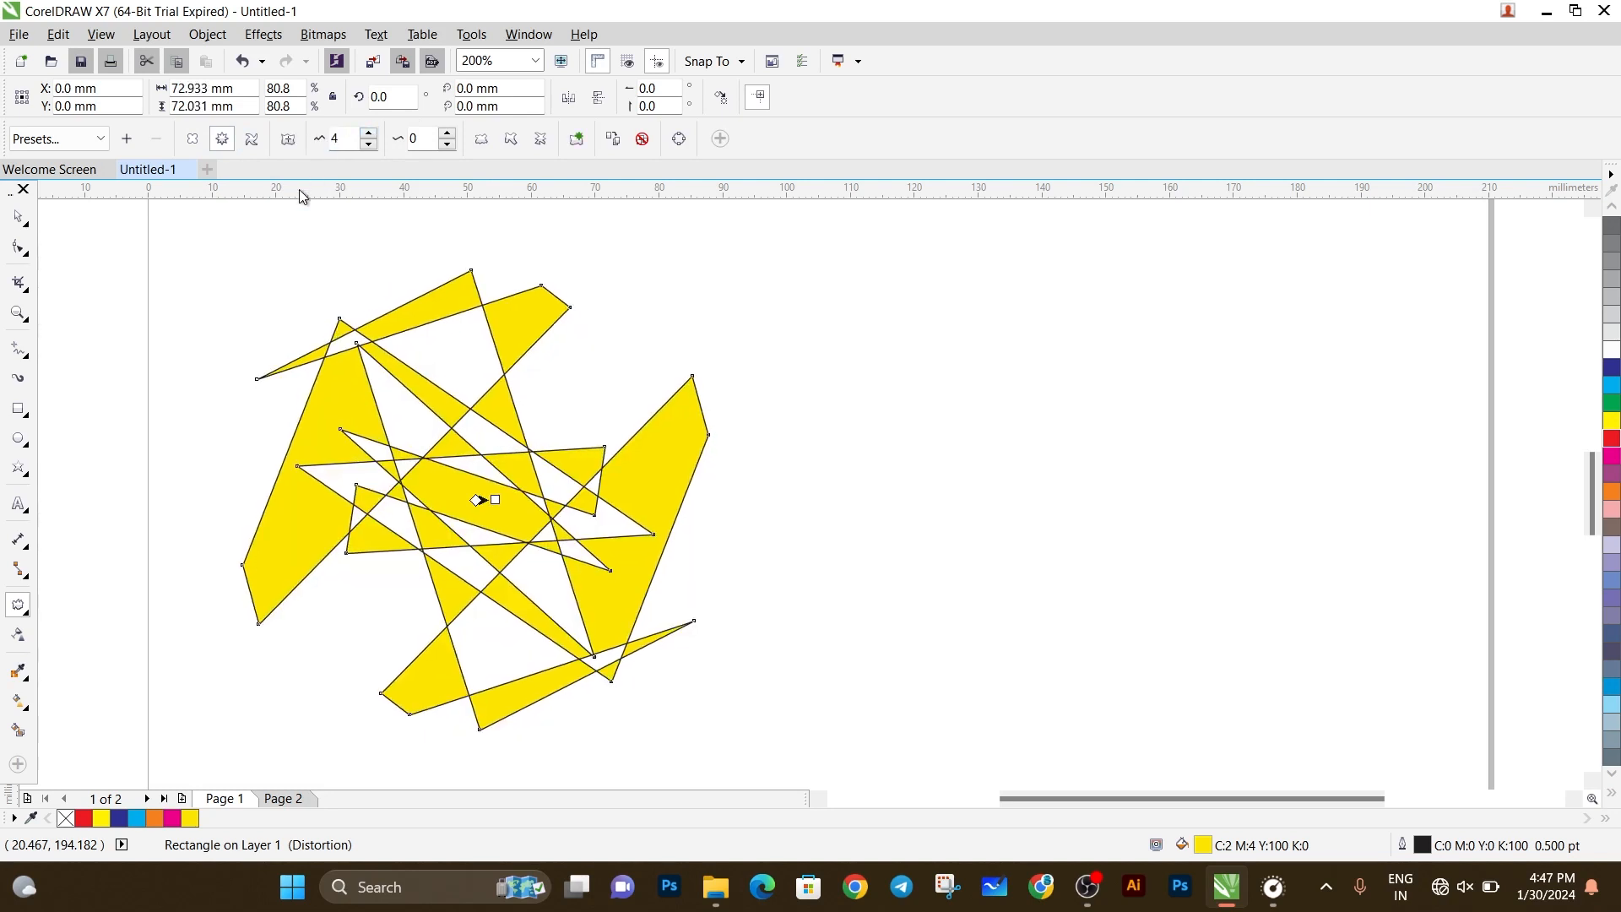
key("ctrl+z")
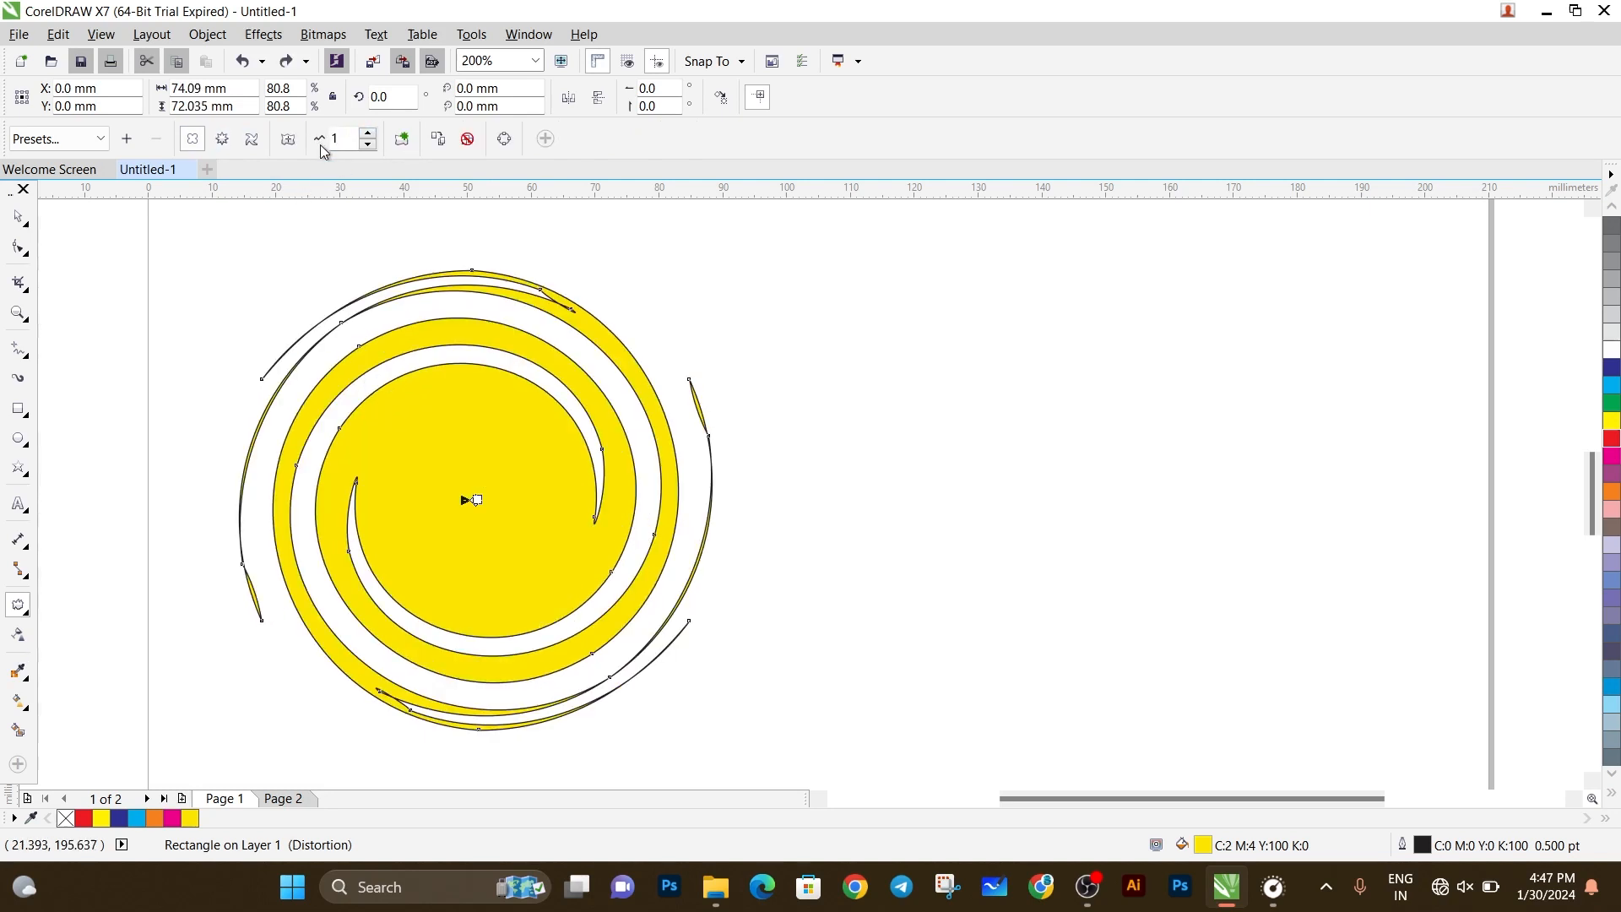
Try adding a new push and pull distortion with an amplitude of 6 to the twisted shape.
left_click(403, 143)
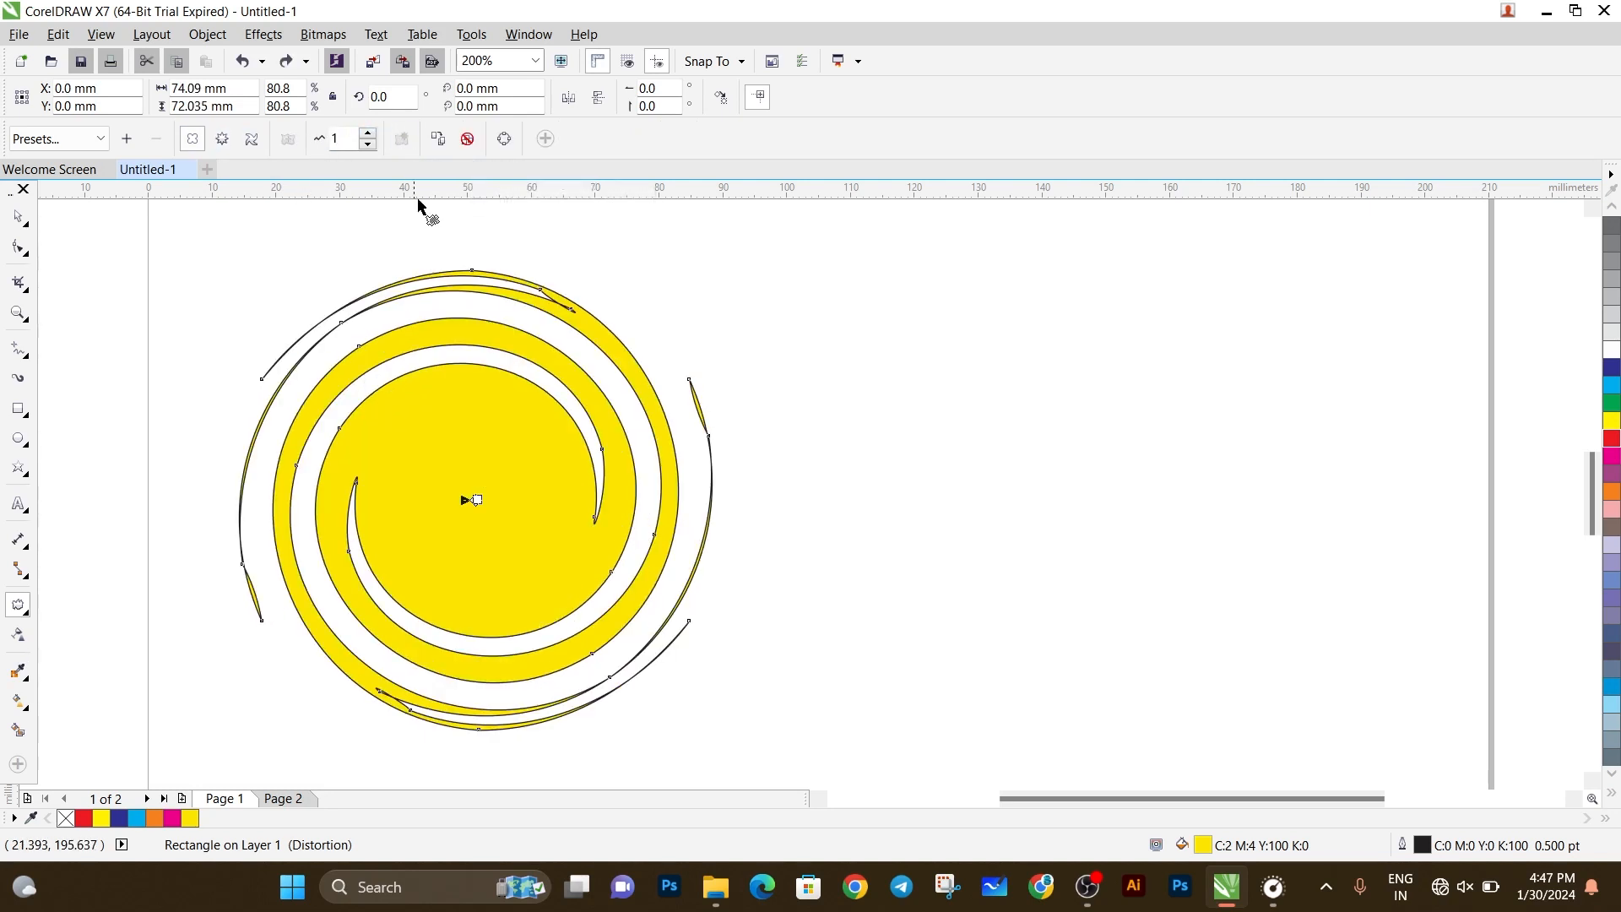
left_click(368, 135)
left_click(369, 135)
left_click(369, 136)
left_click(368, 135)
left_click(368, 136)
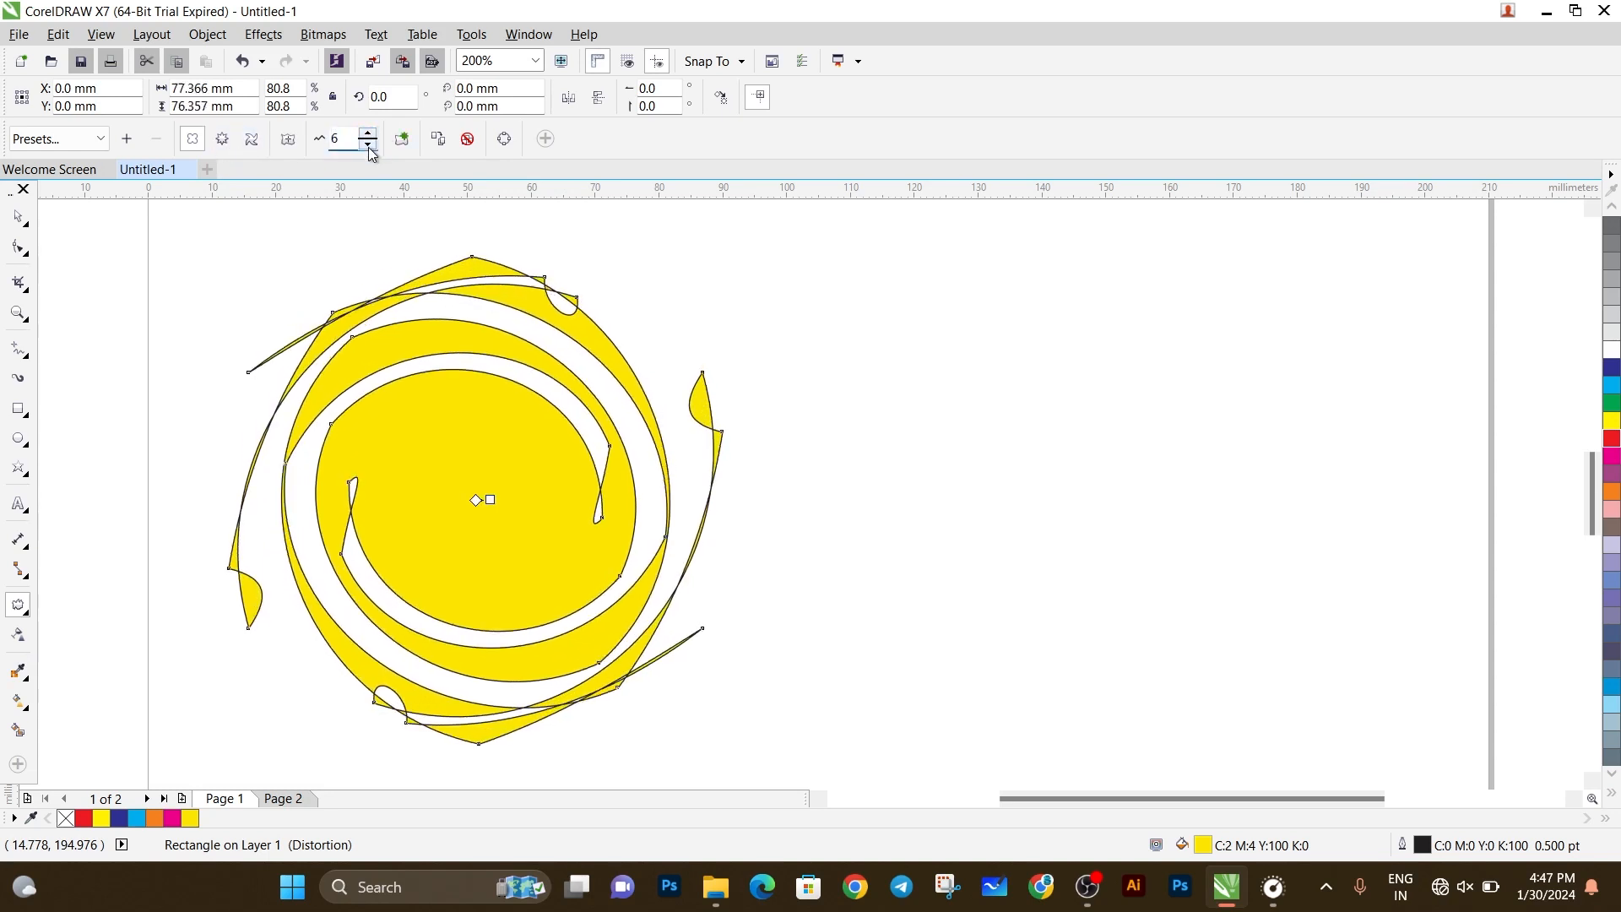
Lower the push and pull amplitude of the new distortion step by step to -18.
left_click(369, 148)
left_click(369, 148)
left_click(369, 148)
left_click(369, 148)
left_click(369, 147)
left_click(369, 147)
left_click(369, 148)
left_click(369, 148)
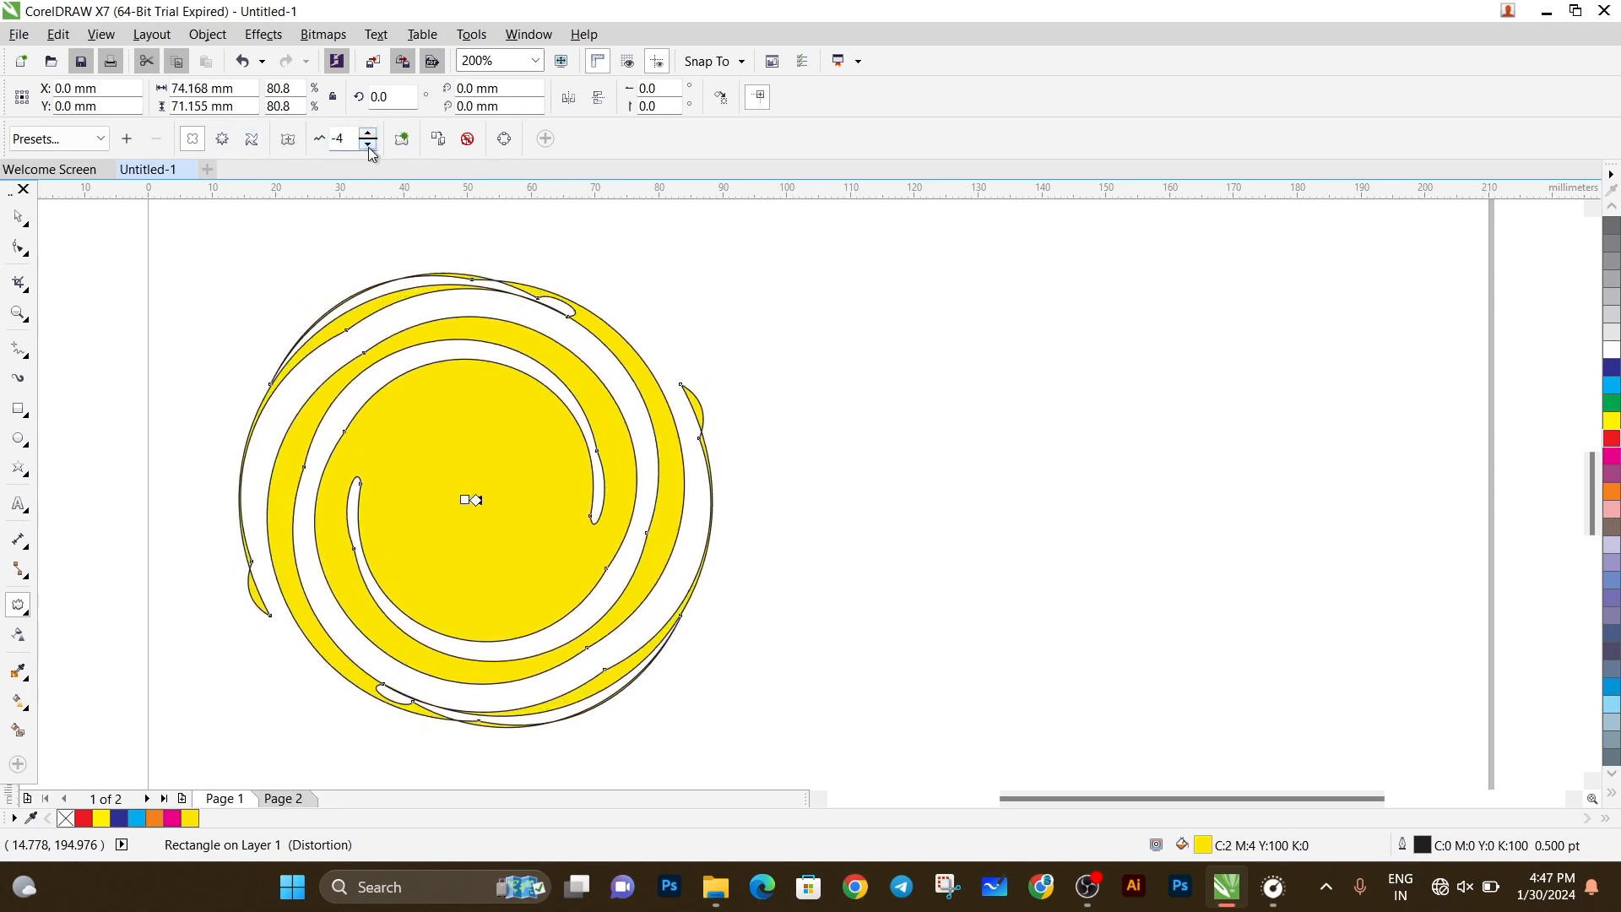
left_click(369, 148)
left_click(369, 148)
left_click(369, 148)
left_click(369, 147)
left_click(369, 148)
left_click(369, 148)
left_click(369, 148)
left_click(369, 147)
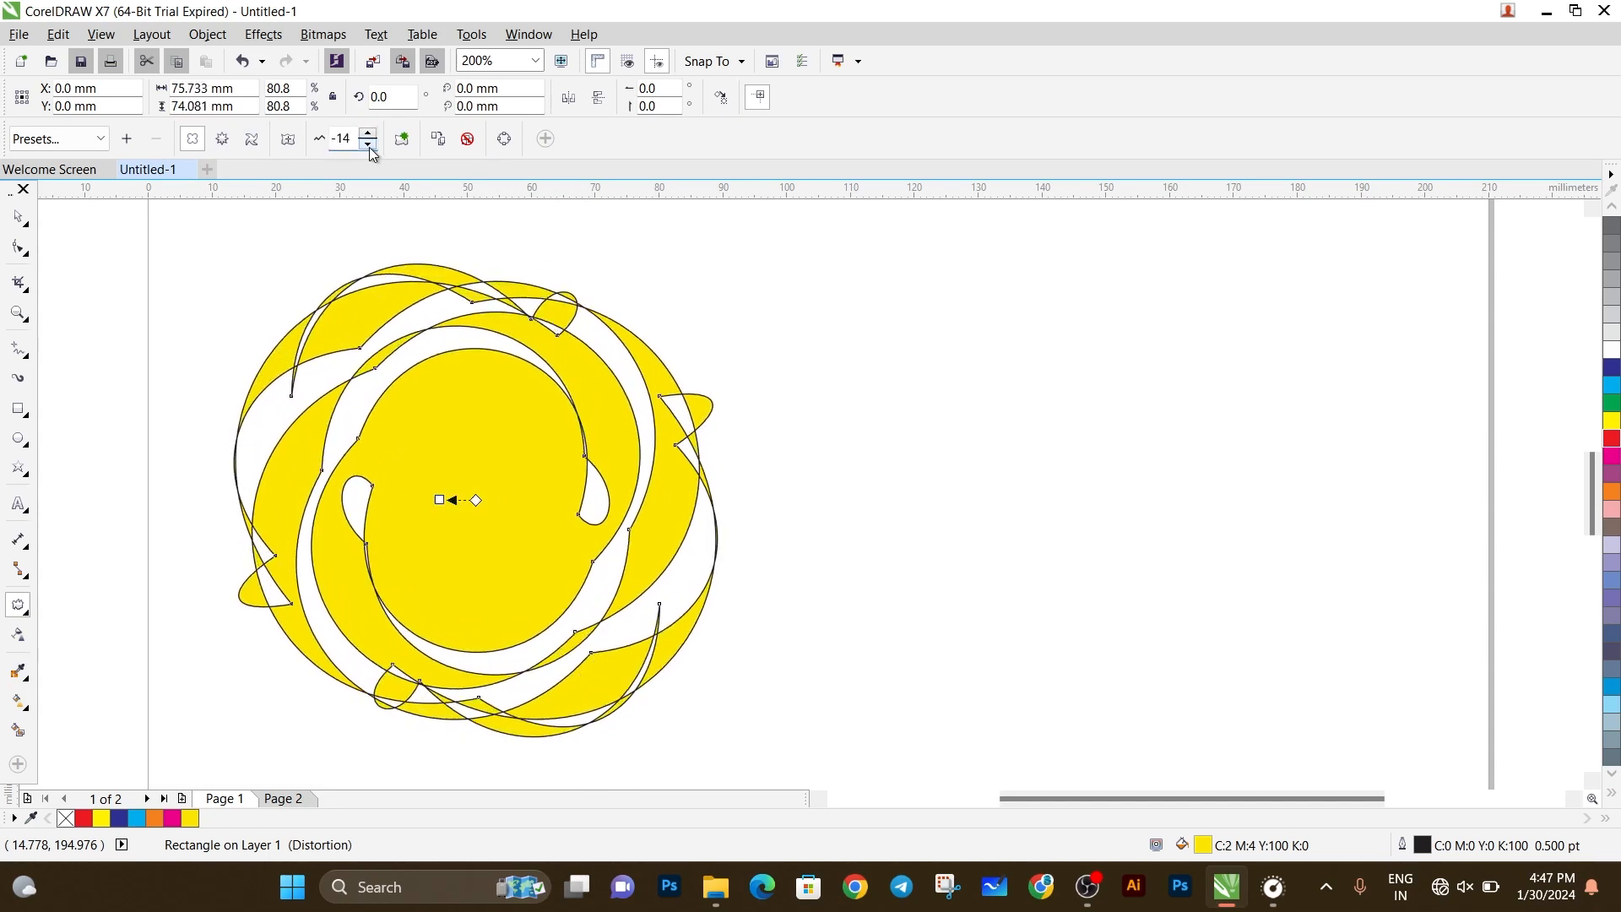
left_click(369, 148)
left_click(369, 148)
left_click(369, 148)
left_click(369, 148)
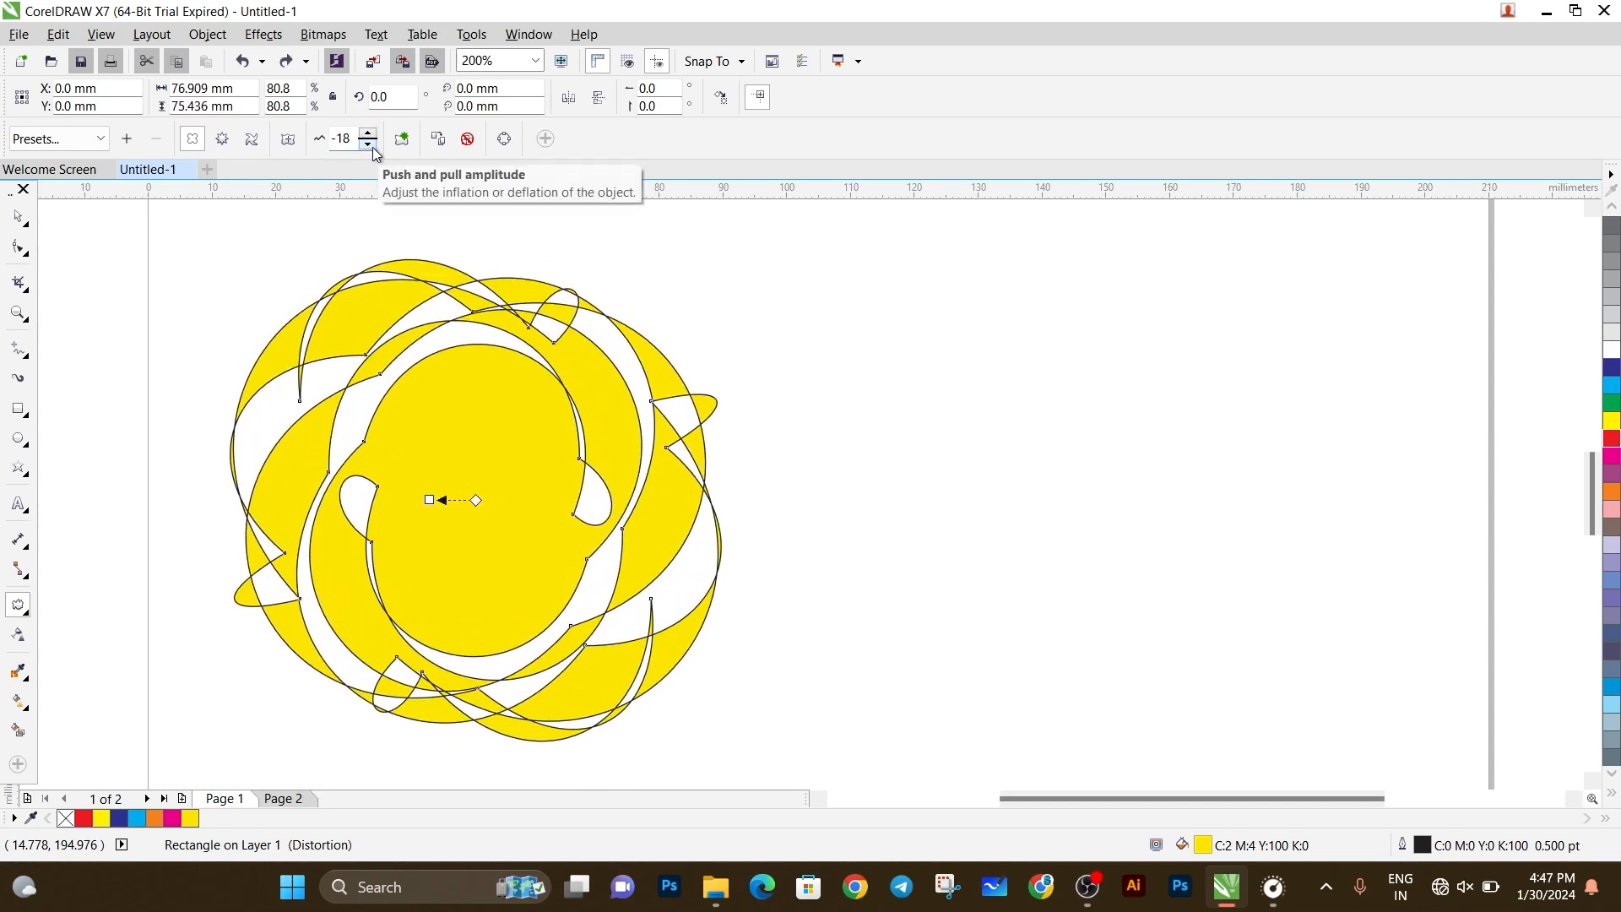
Undo the amplitude changes made to the new push and pull distortion.
key("ctrl+z")
key("ctrl+z")
key("ctrl+z")
key("ctrl+z")
key("ctrl+z")
key("ctrl+z")
key("ctrl+z")
key("ctrl+z")
key("ctrl+z")
key("ctrl+z")
key("ctrl+z")
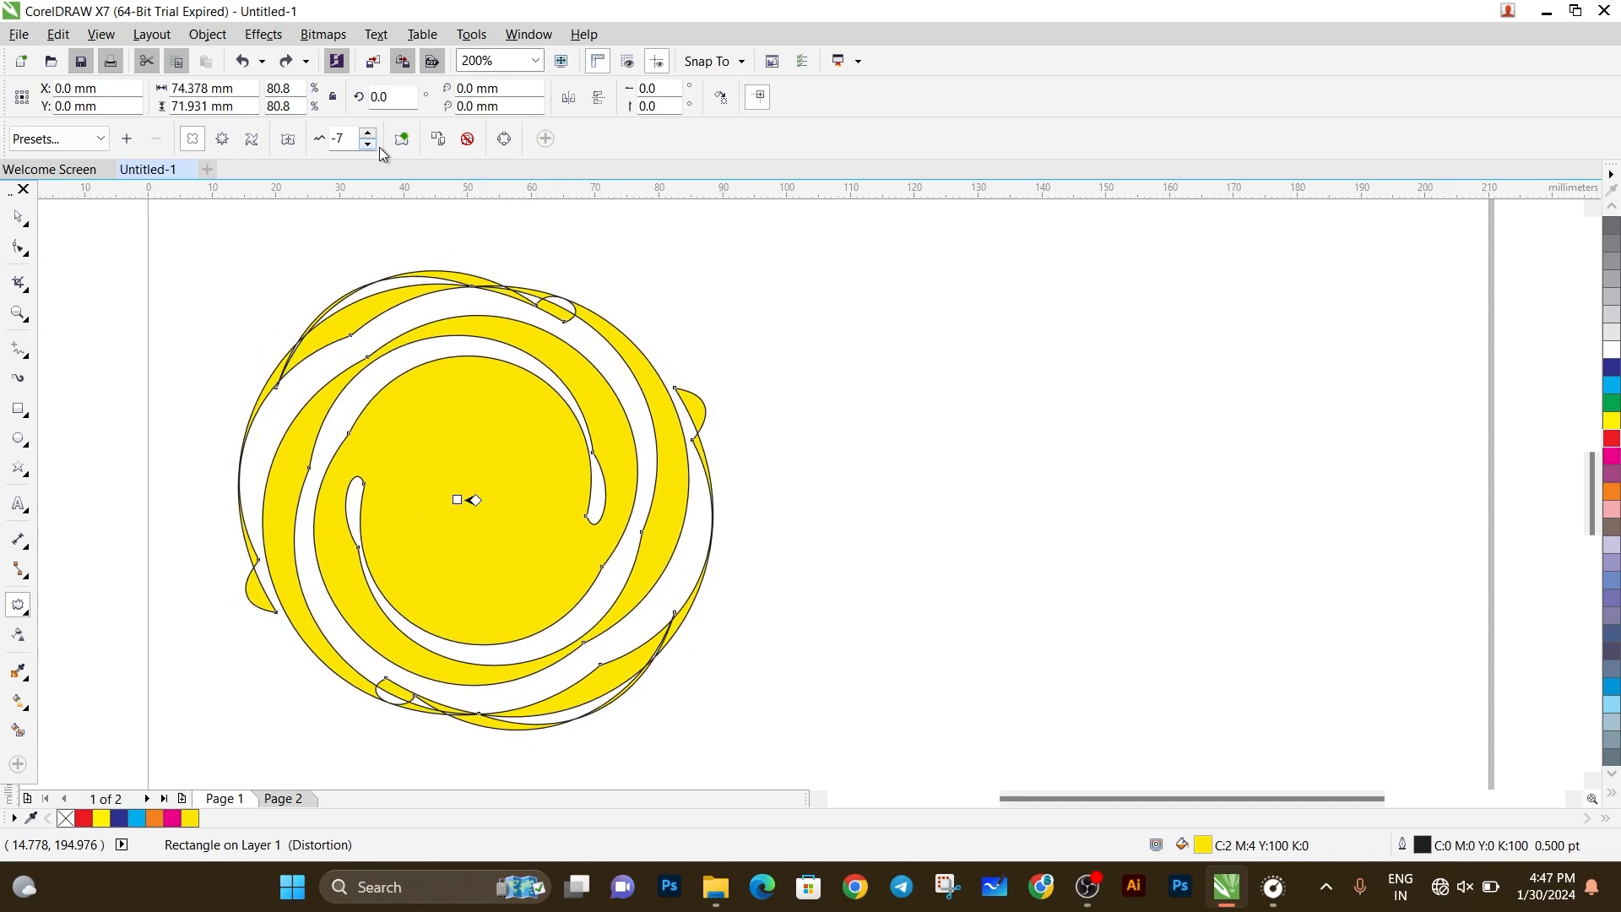
key("ctrl+z")
key("ctrl+z")
key("ctrl+z")
key("ctrl+z")
key("ctrl+z")
key("ctrl+z")
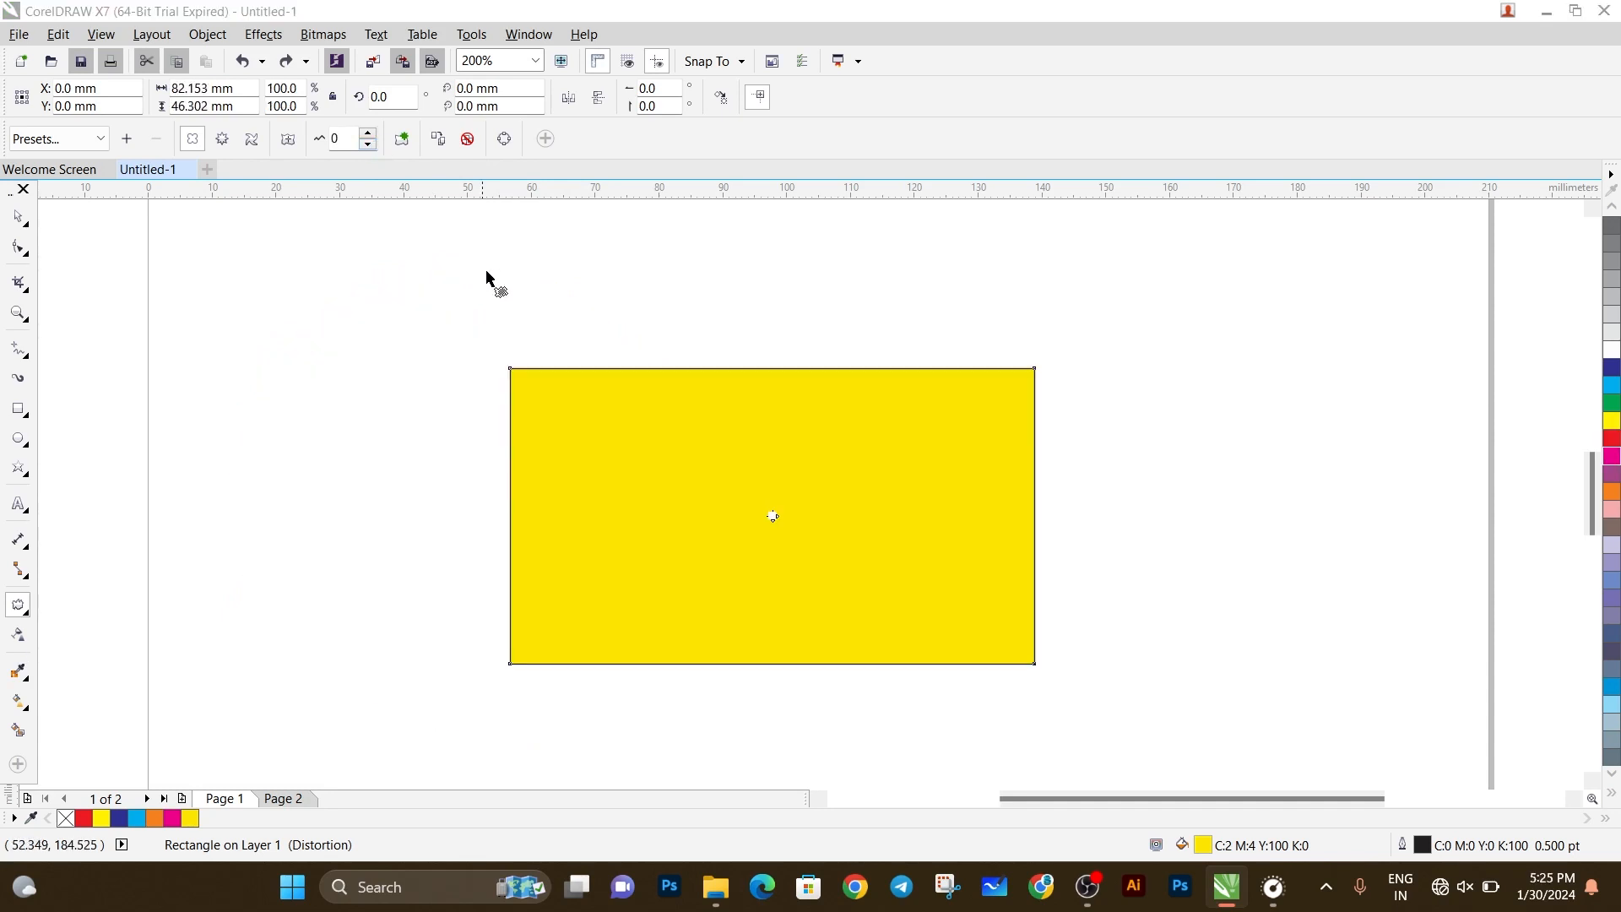
Draw a zipper distortion outward from the middle of the undistorted yellow rectangle and set its amplitude to 50.
left_click(222, 142)
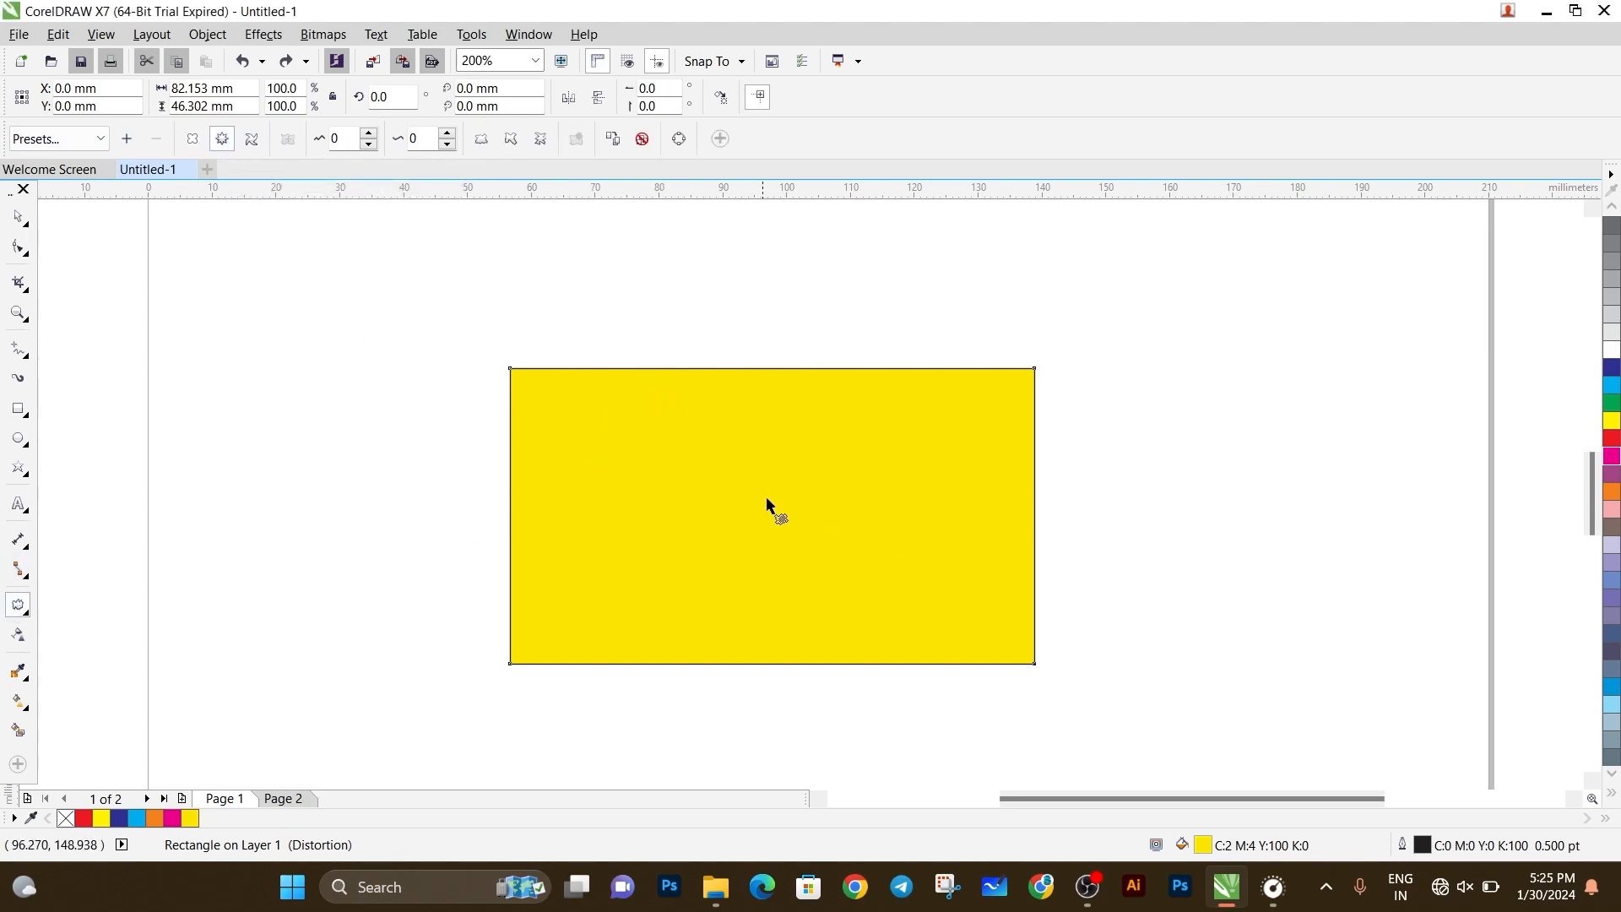
left_click_drag(765, 500, 375, 398)
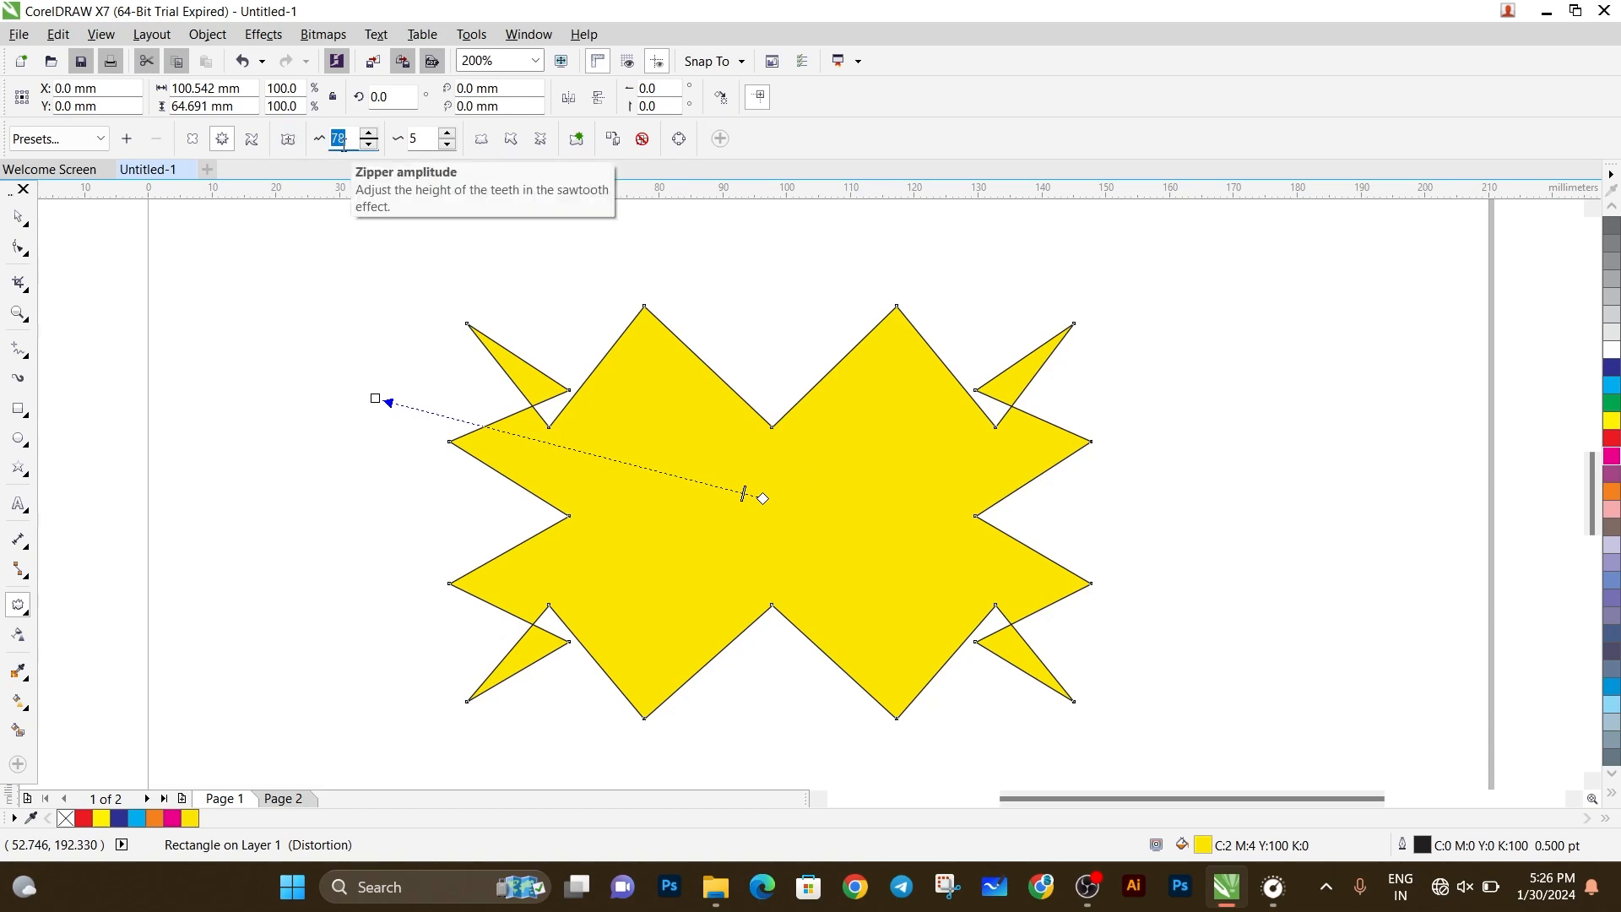
key("Return")
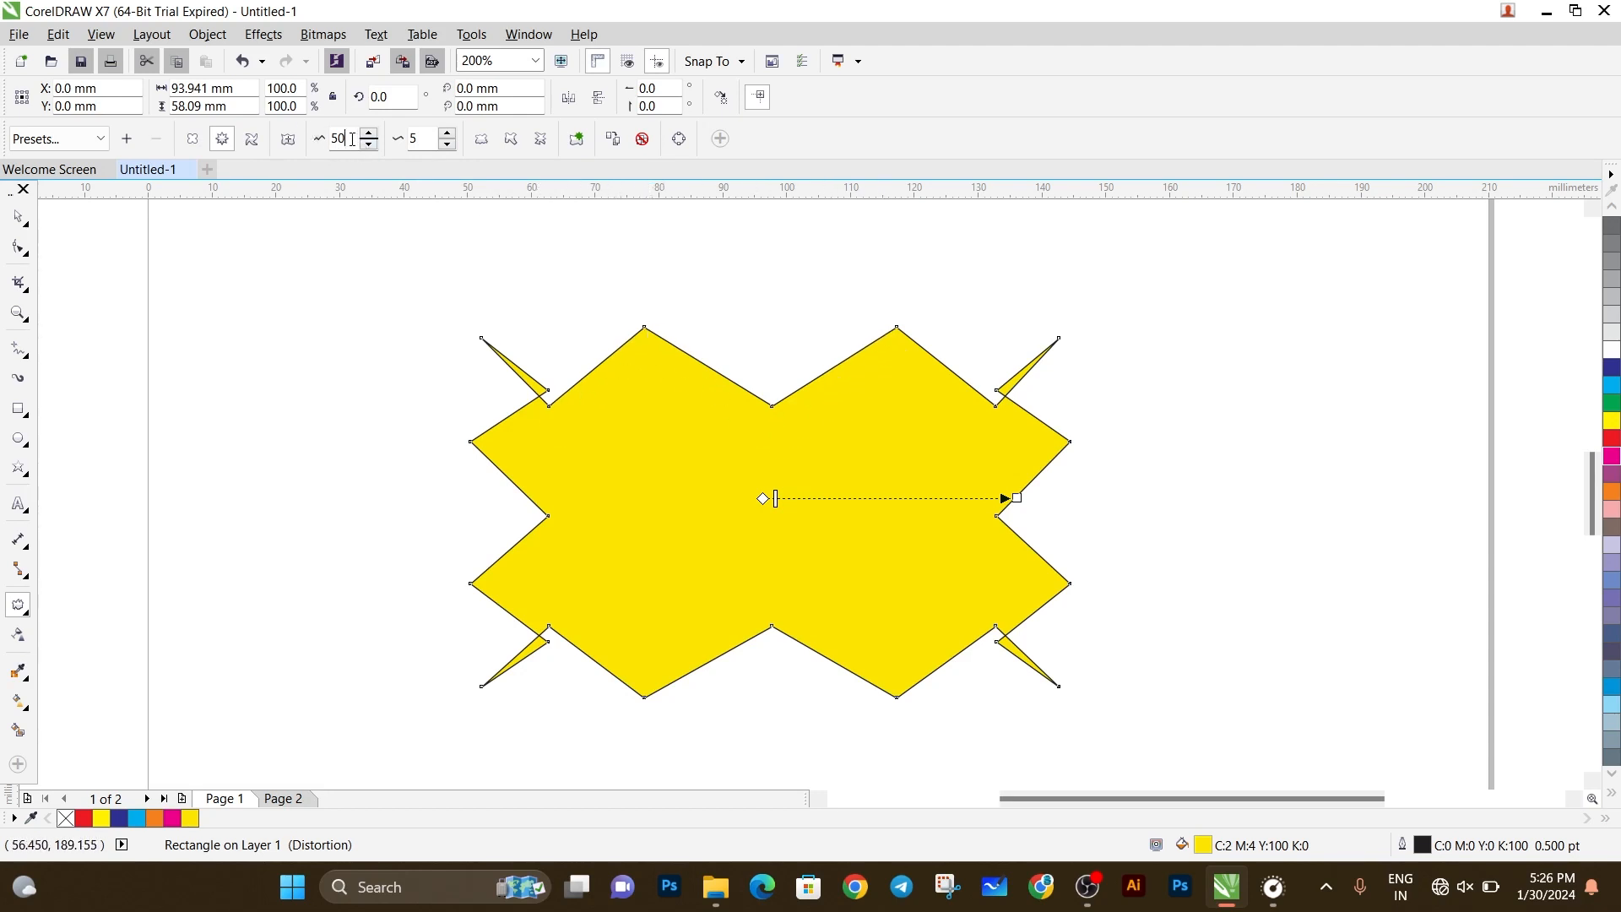
Set the zipper amplitude to 80, try 20 for comparison, and restore it to 80.
type("8")
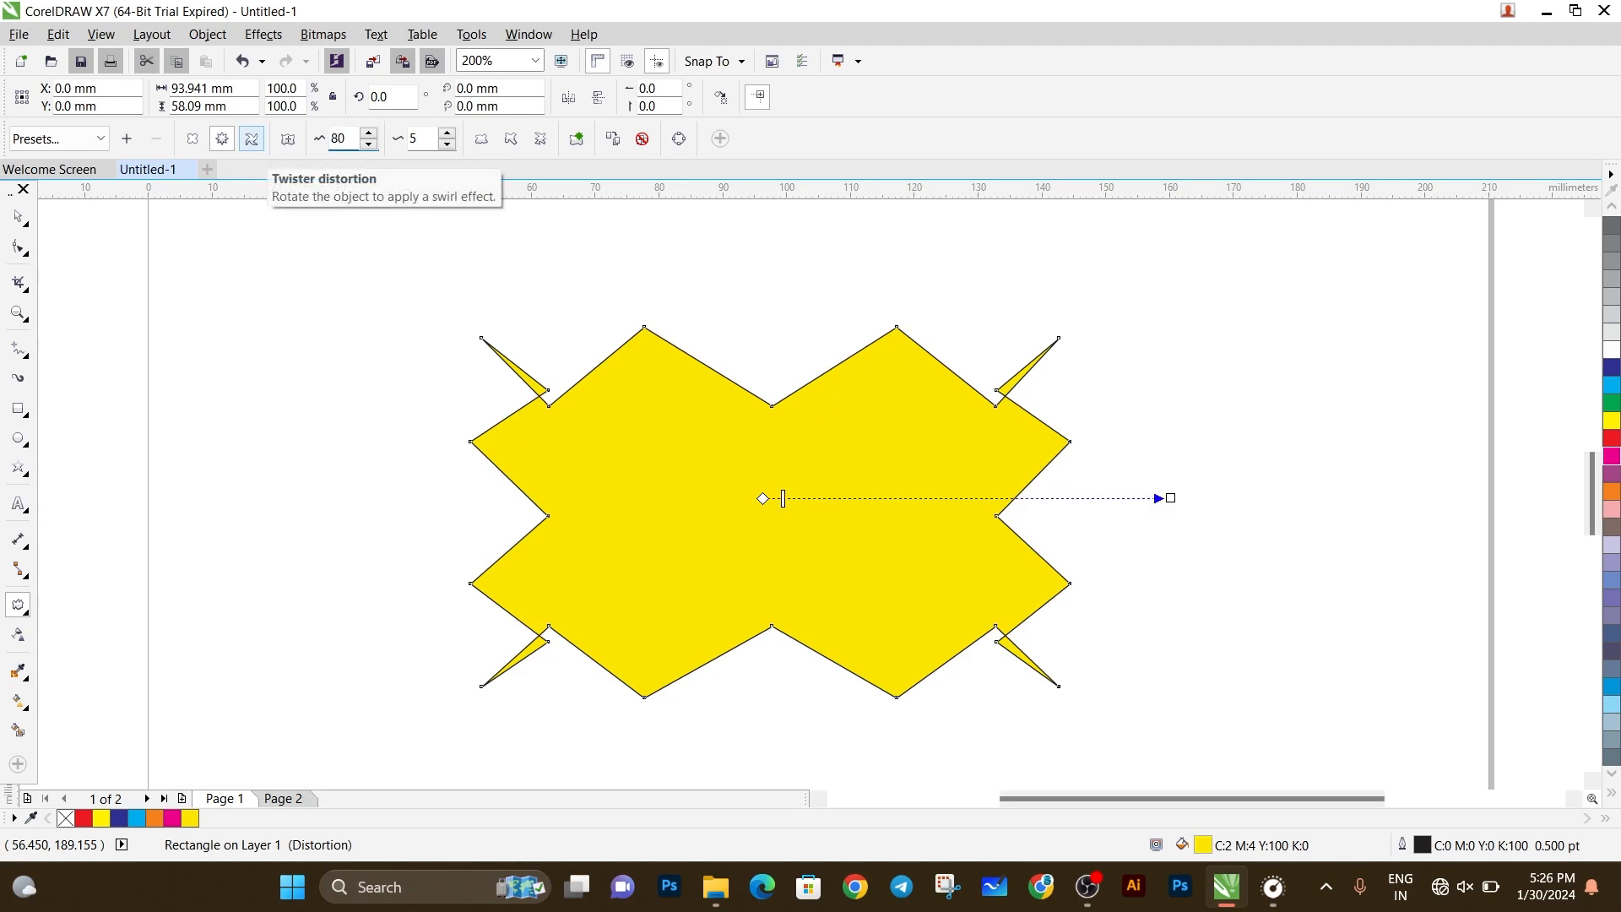
type("0")
key("Return")
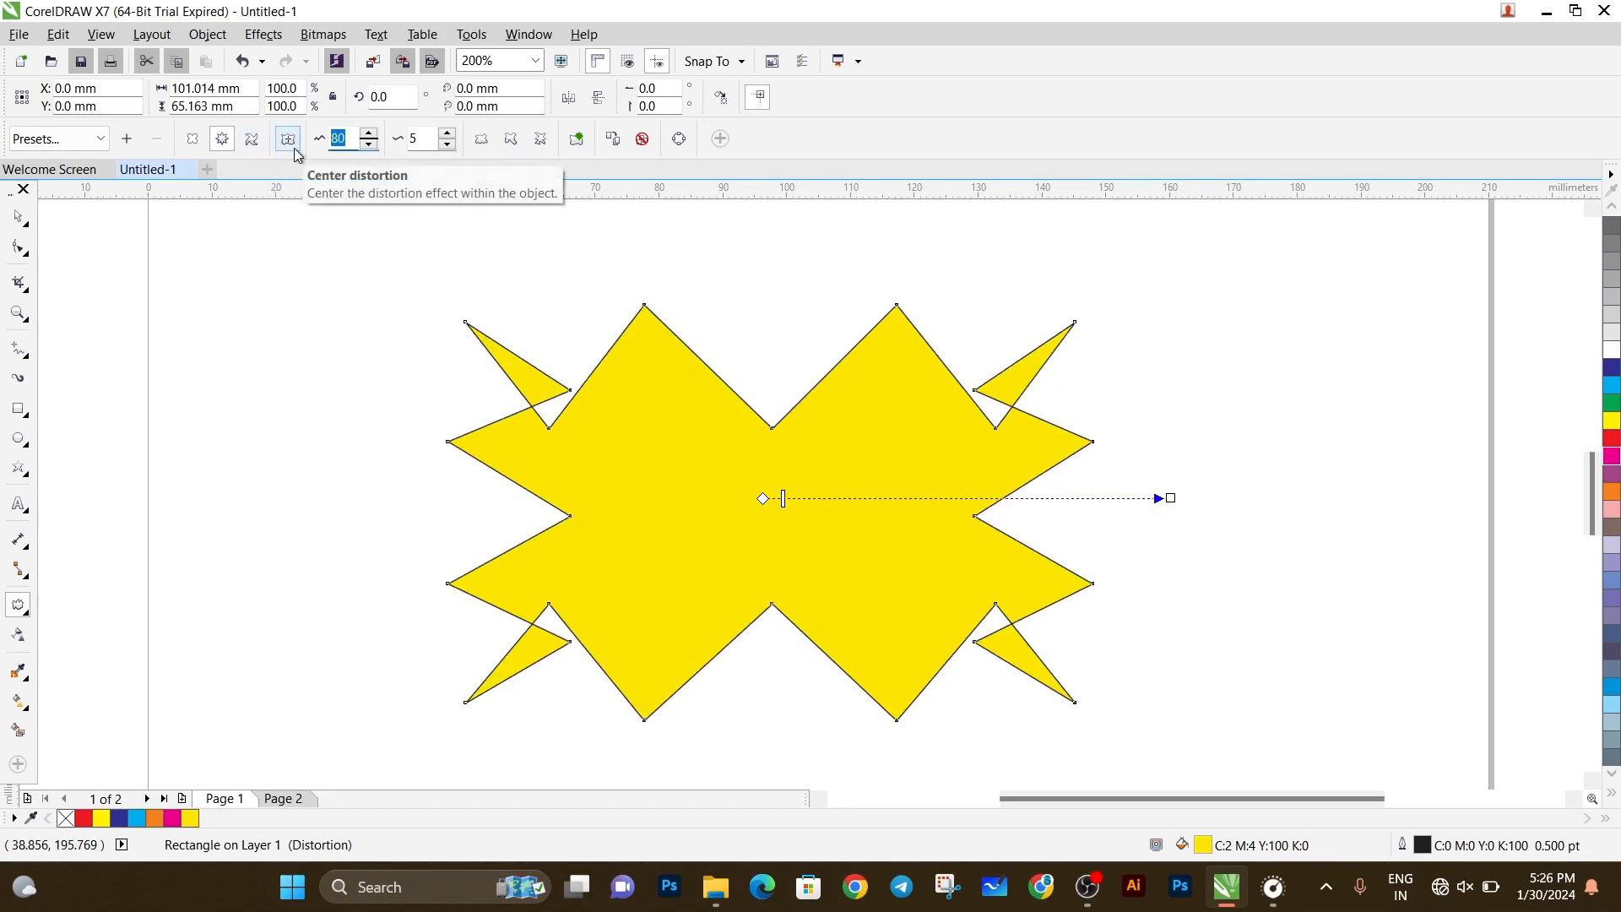
key("Return")
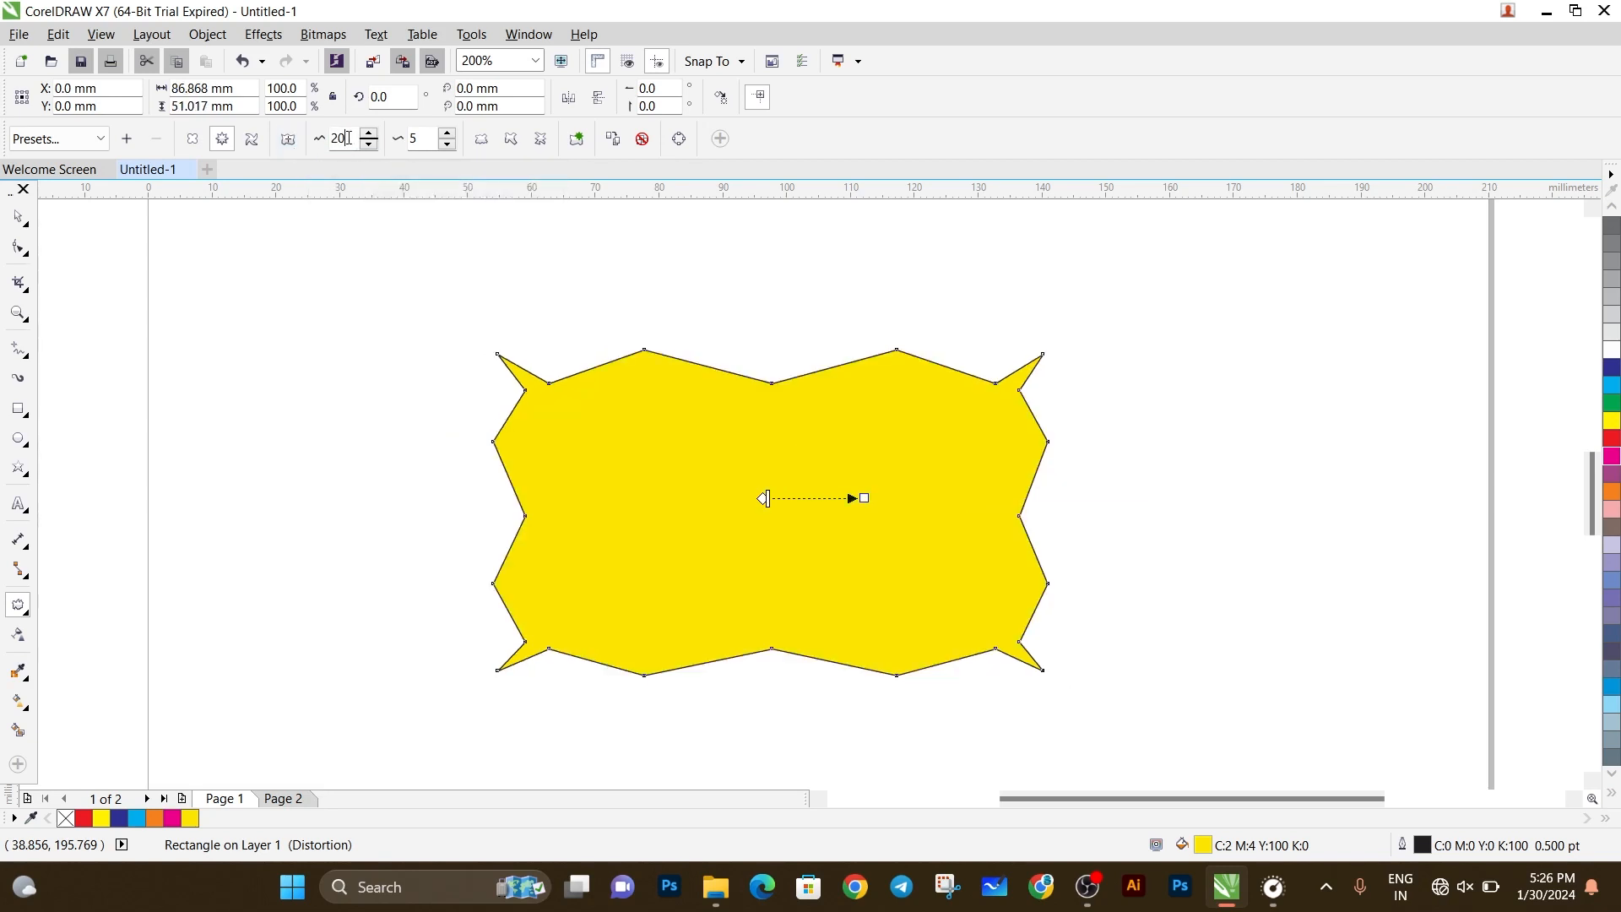
key("Return")
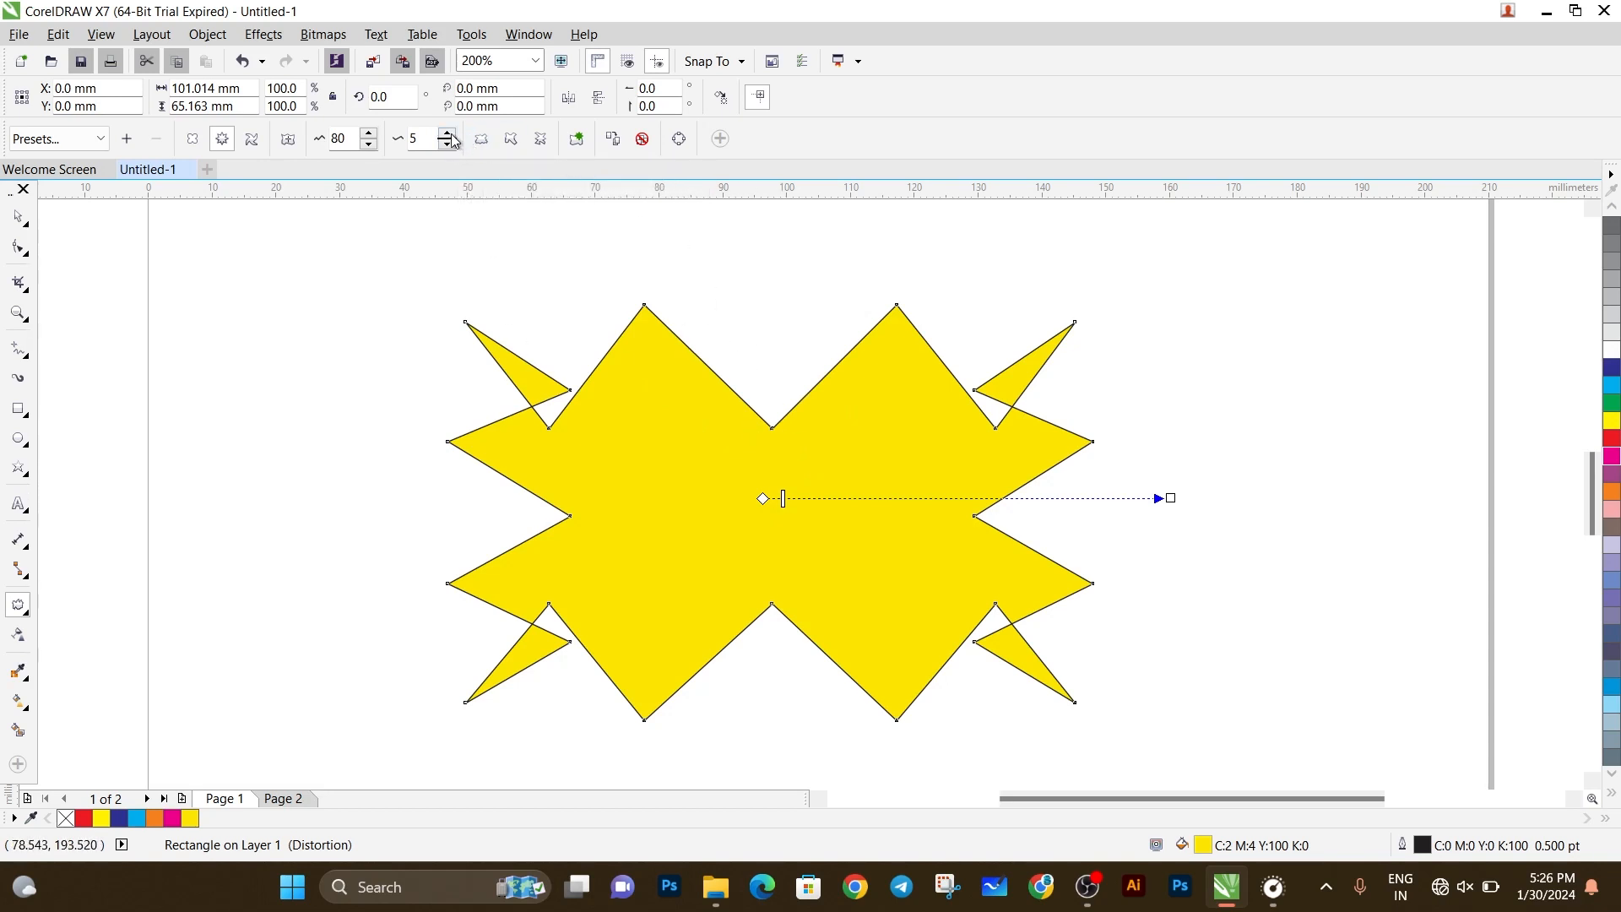
Raise the zipper frequency to 16 for more teeth along the rectangle's edges.
left_click_drag(452, 136, 452, 136)
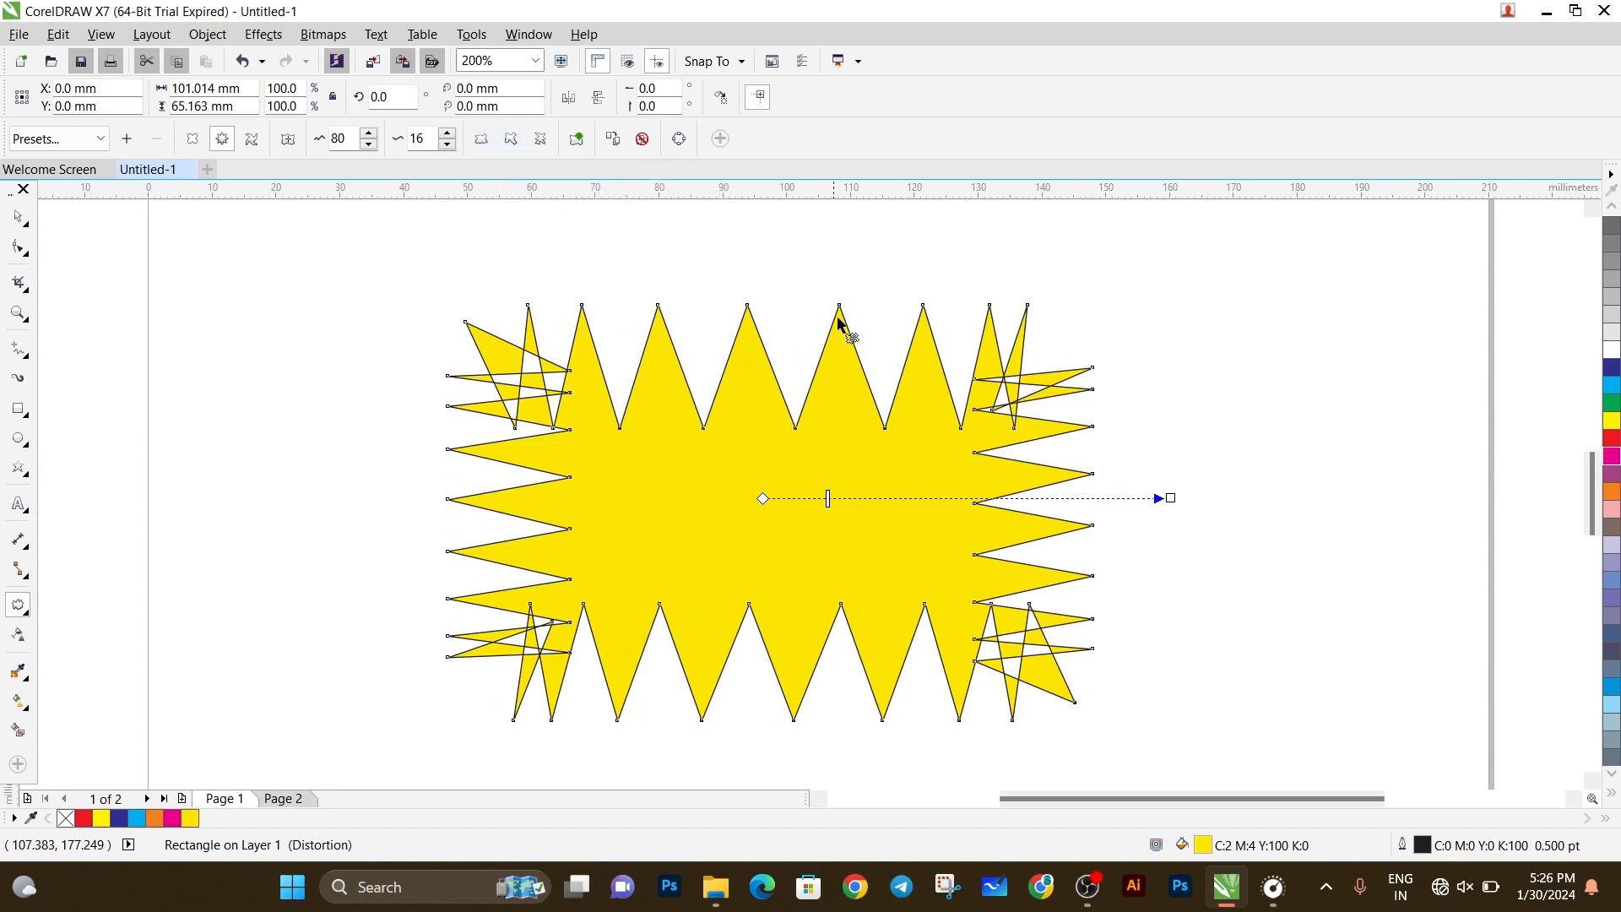
scroll(839, 318, "up", 3)
scroll(839, 319, "down", 2)
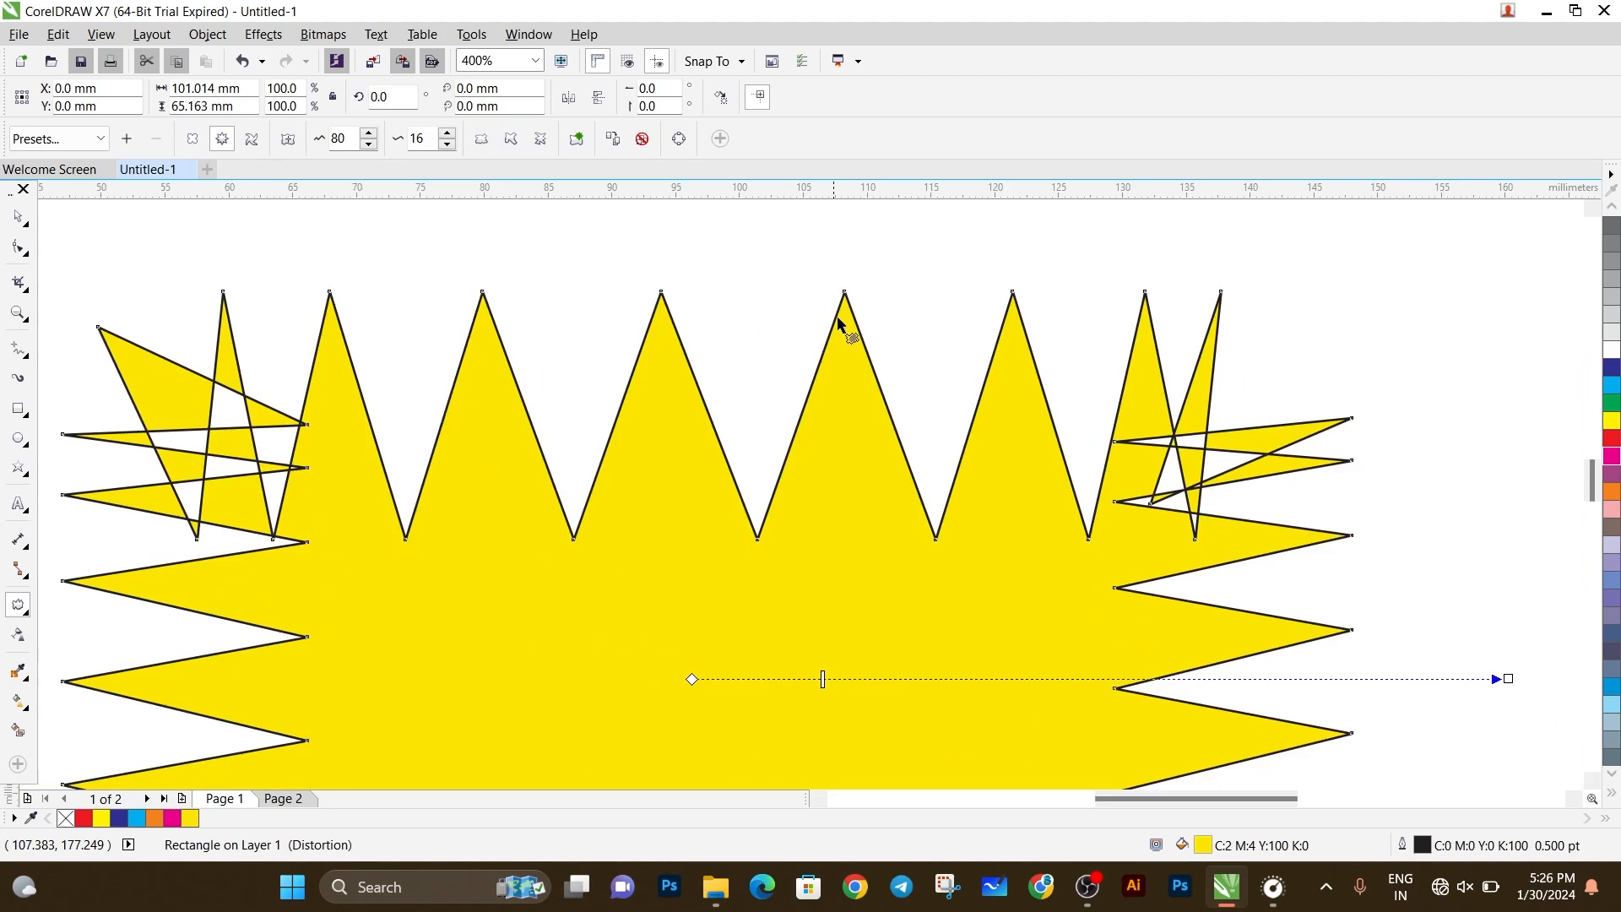
Try the Randomize and Smooth options on the zipper distortion, and turn both off again.
left_click(485, 145)
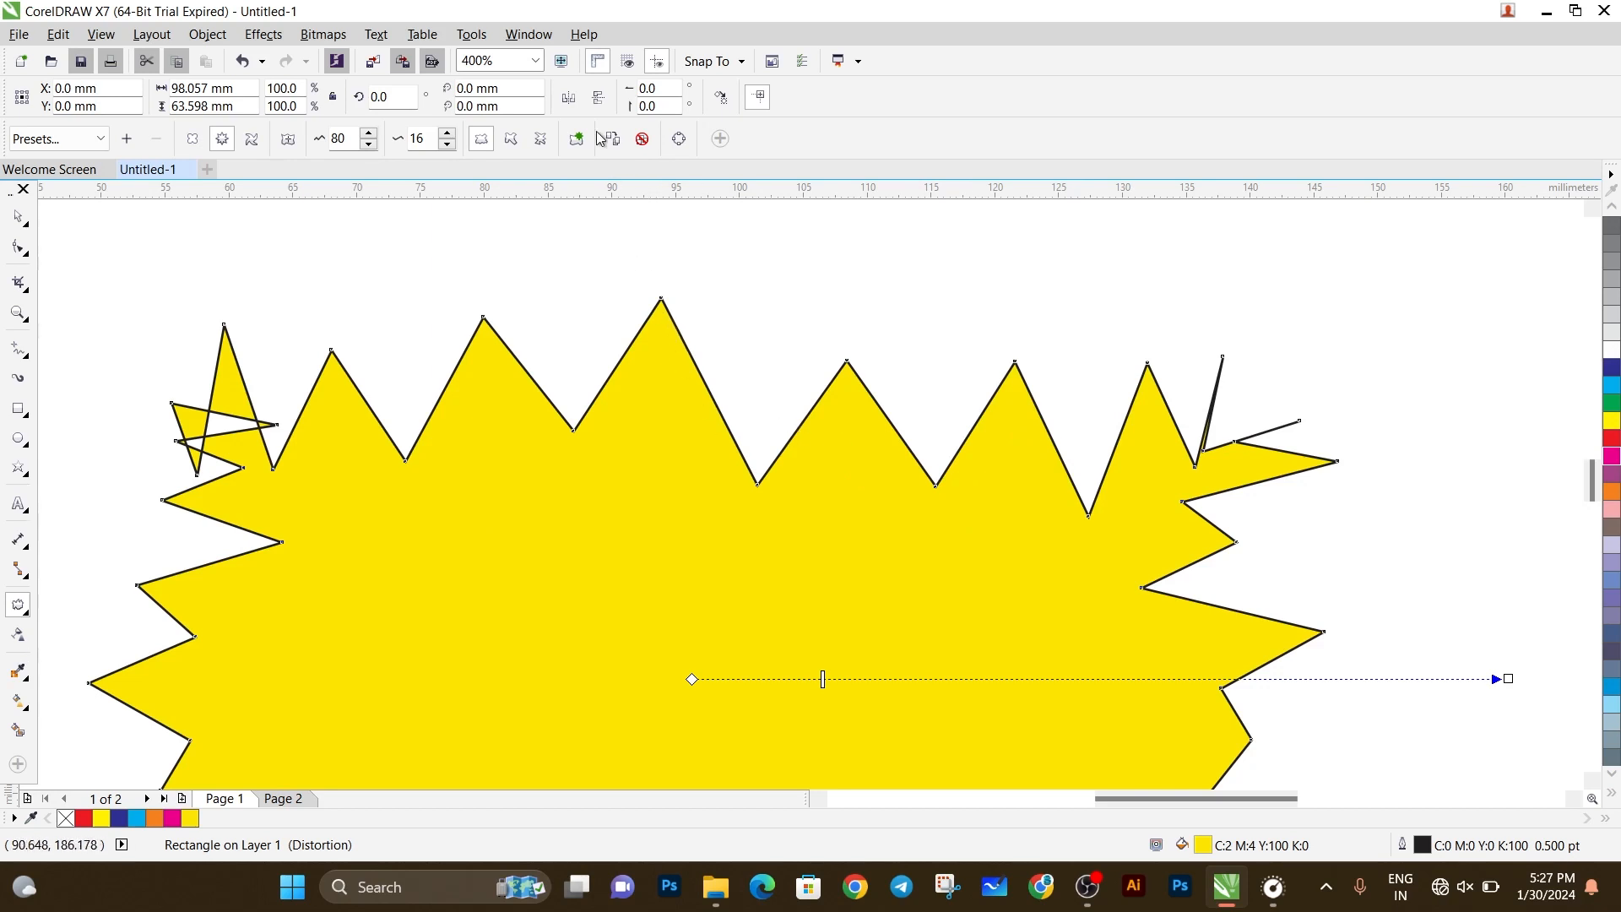
left_click(512, 145)
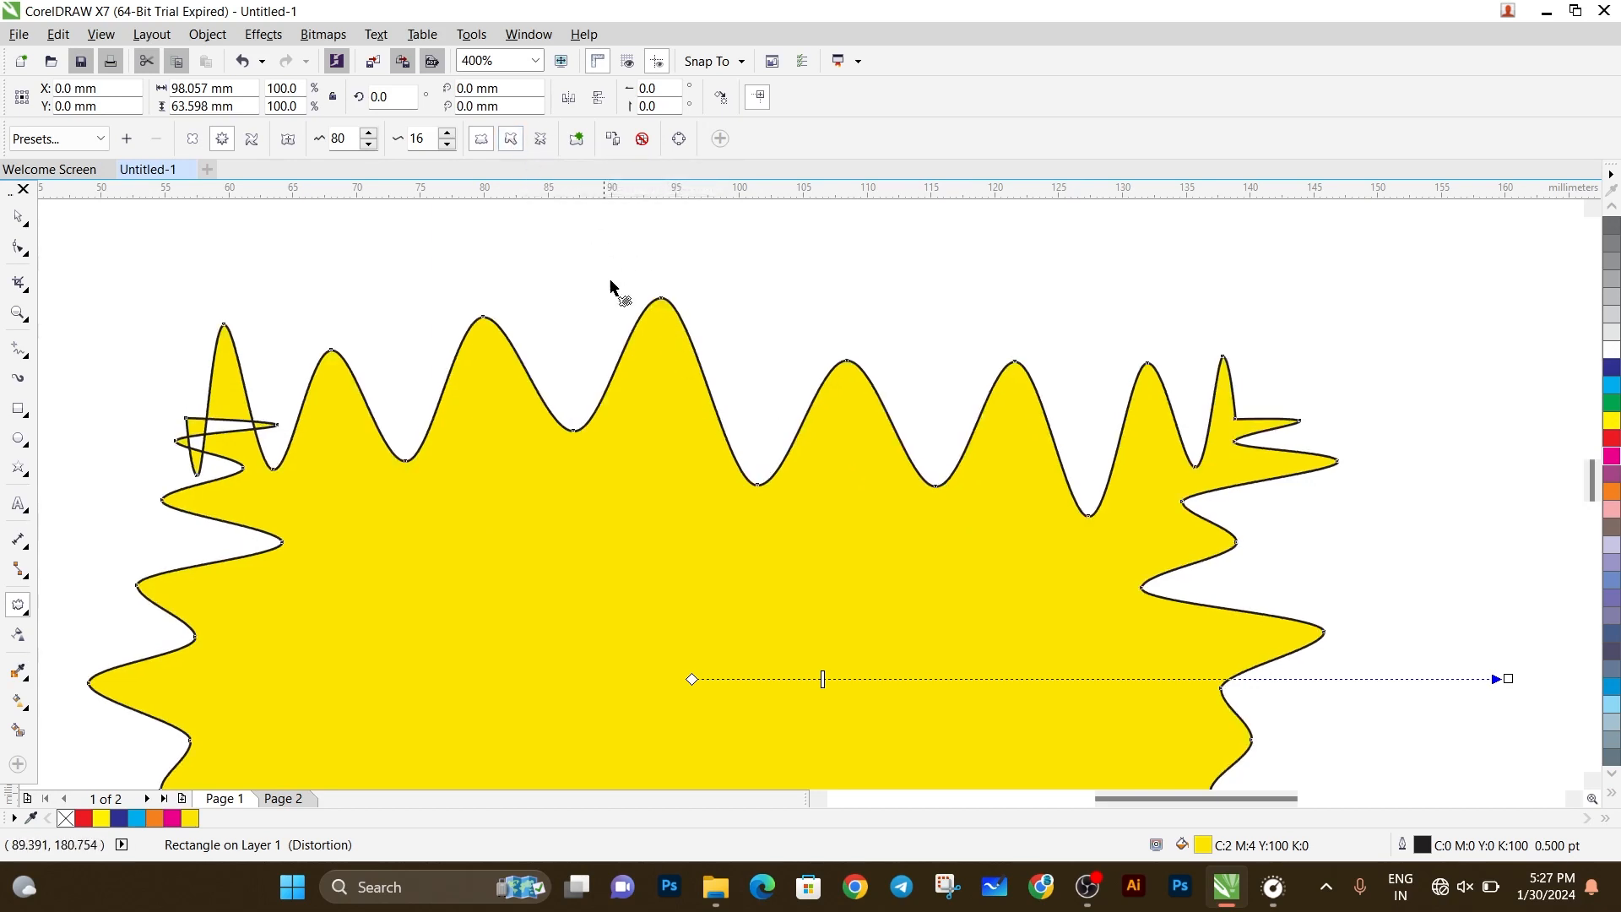
left_click(481, 139)
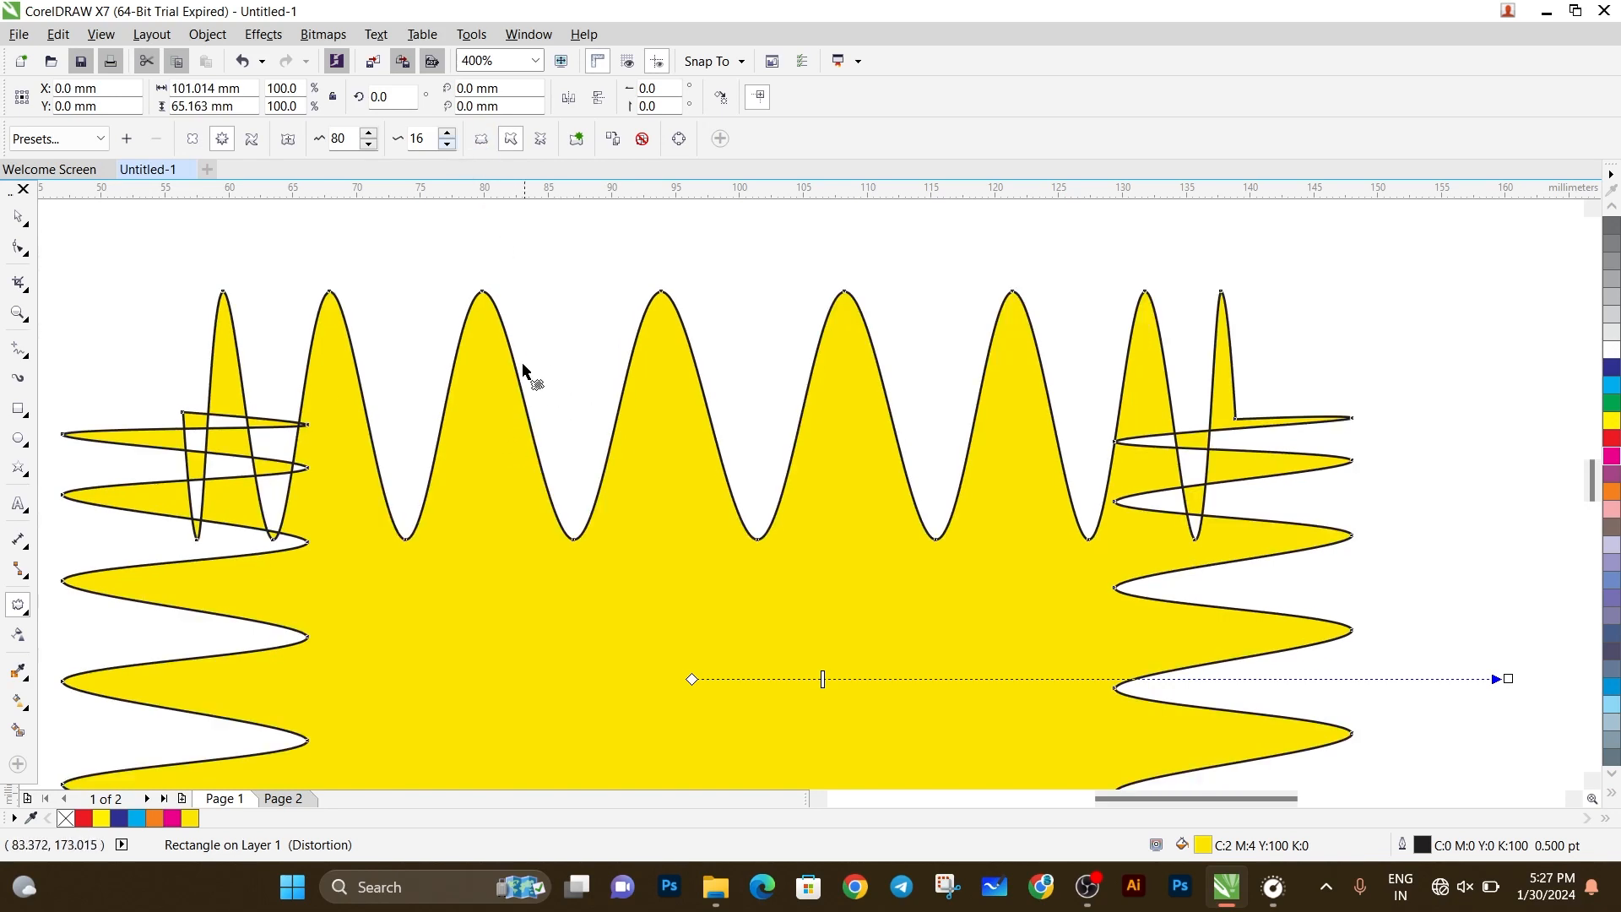
left_click(511, 143)
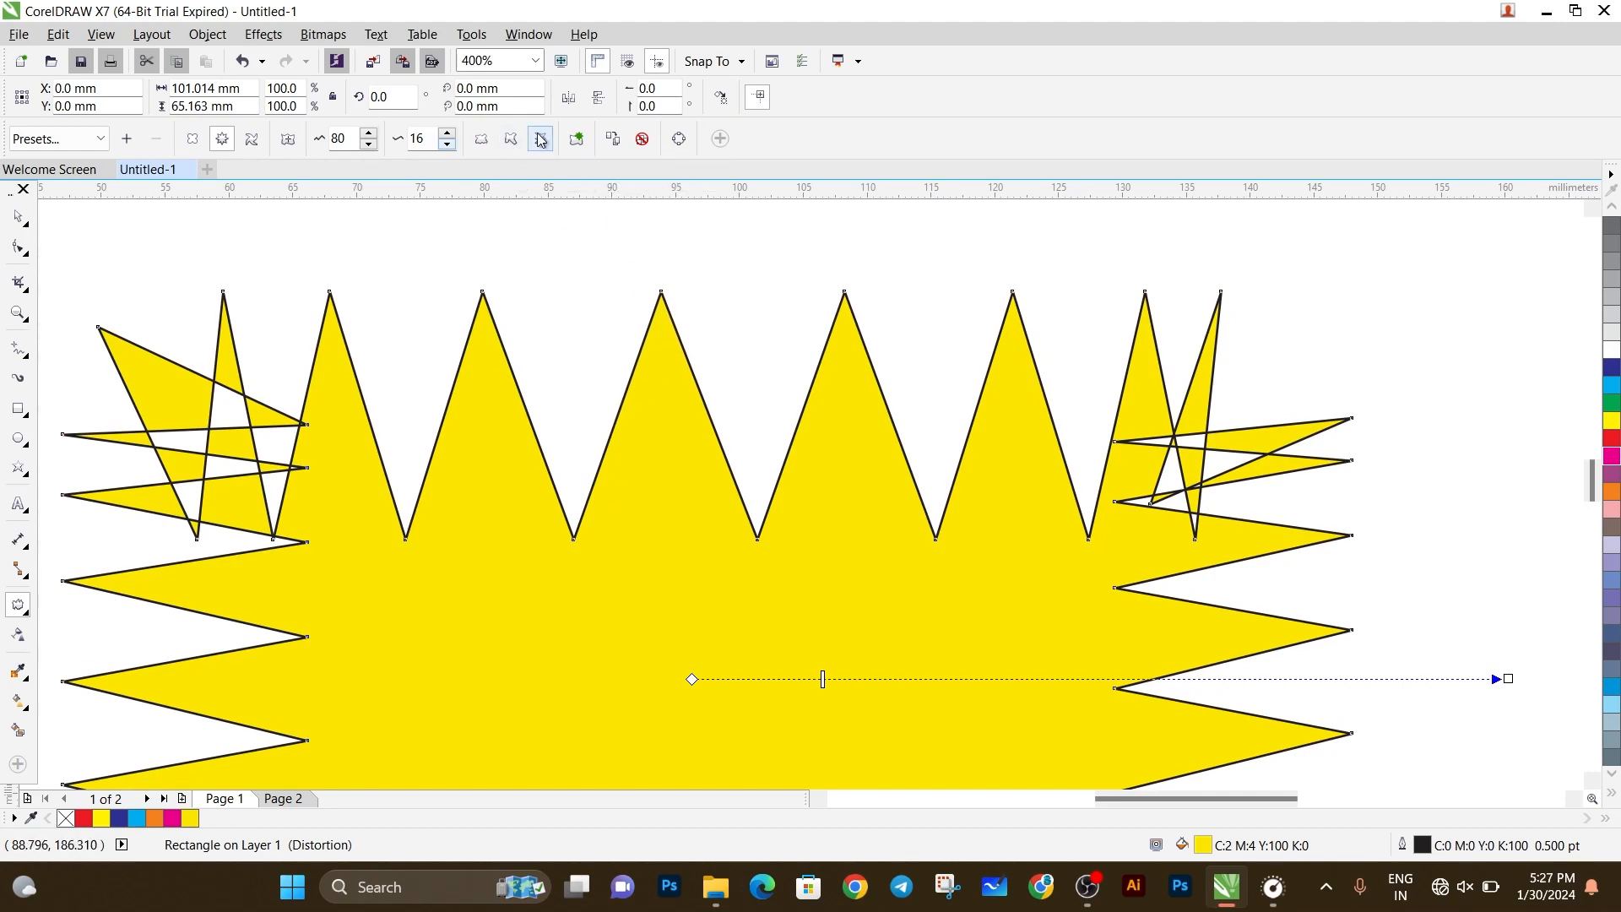
Localize the zipper distortion, comparing it with smoothed nodes before turning smoothing off.
left_click(511, 138)
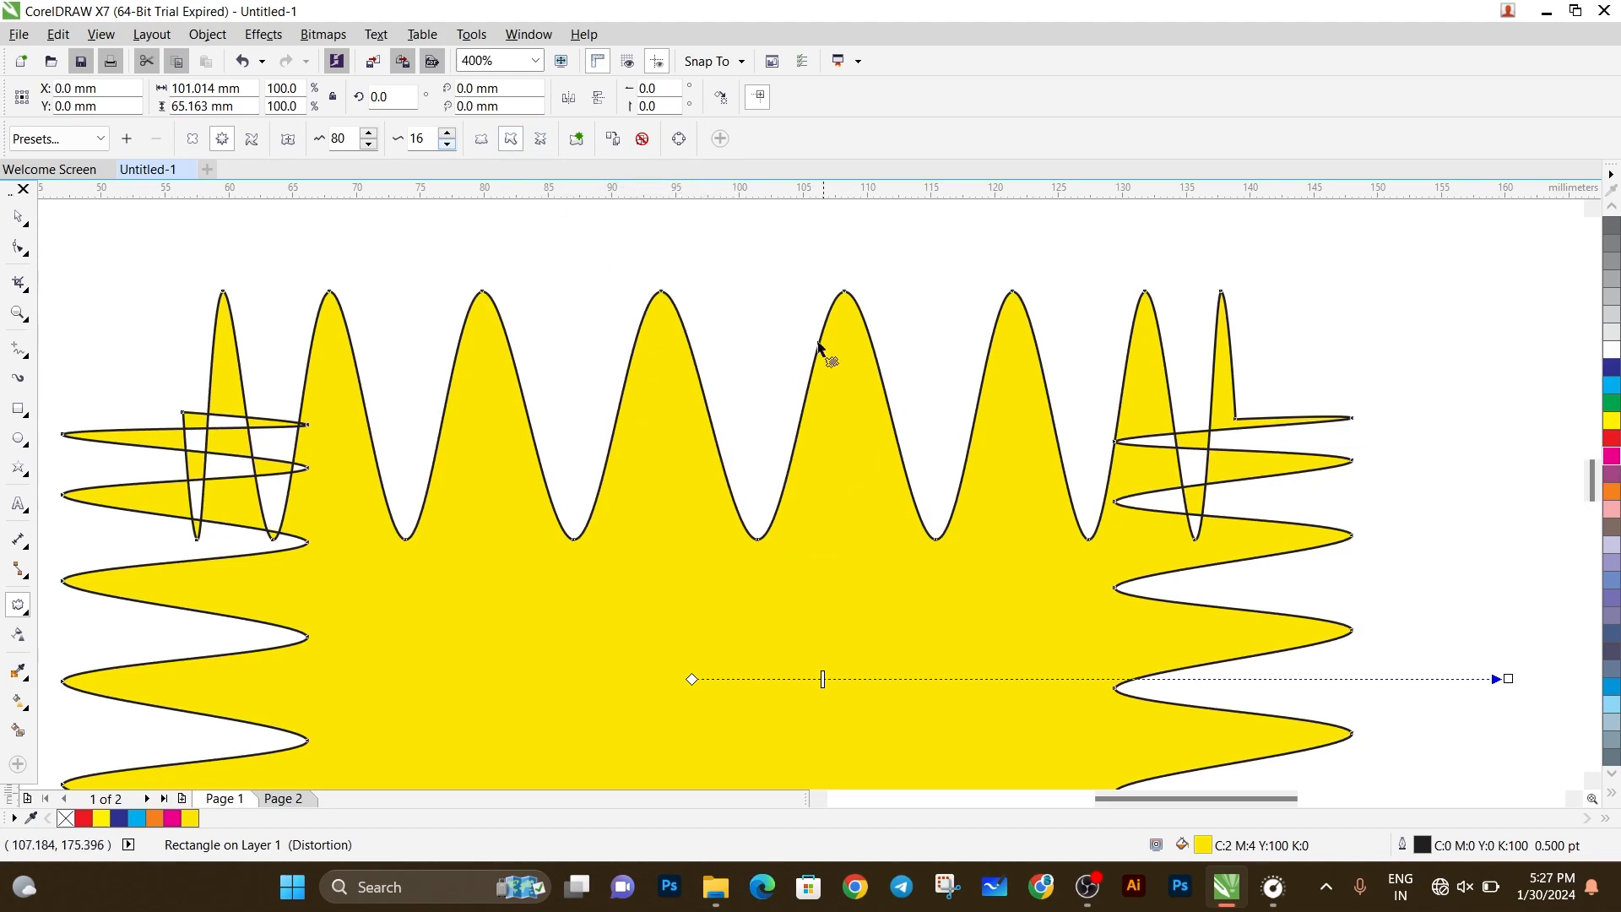
left_click(542, 140)
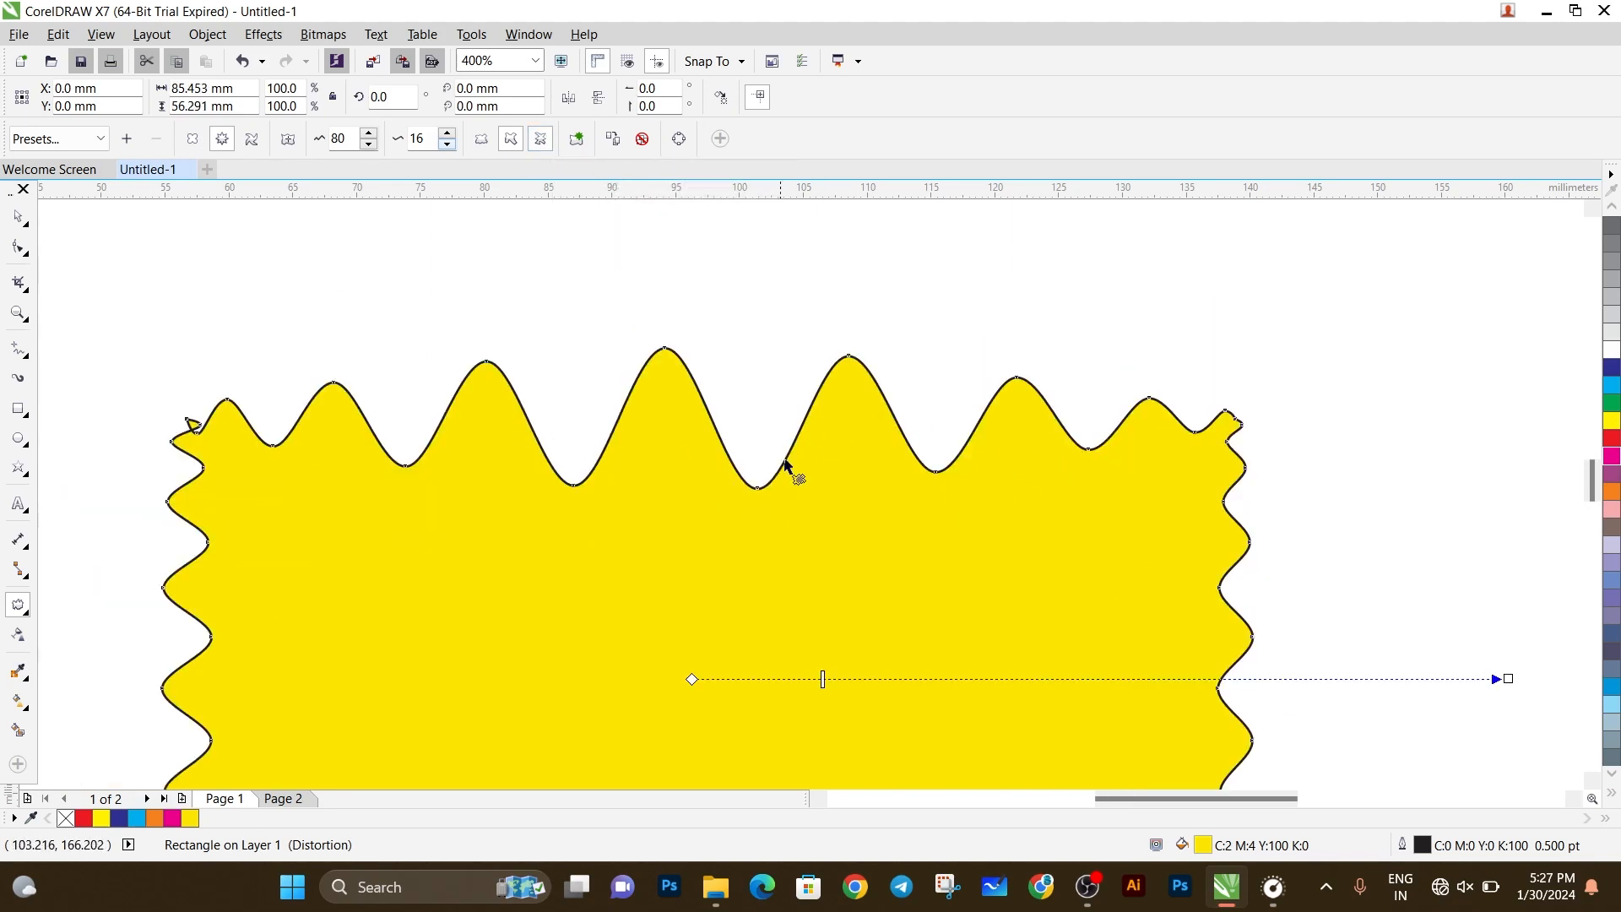
left_click(515, 142)
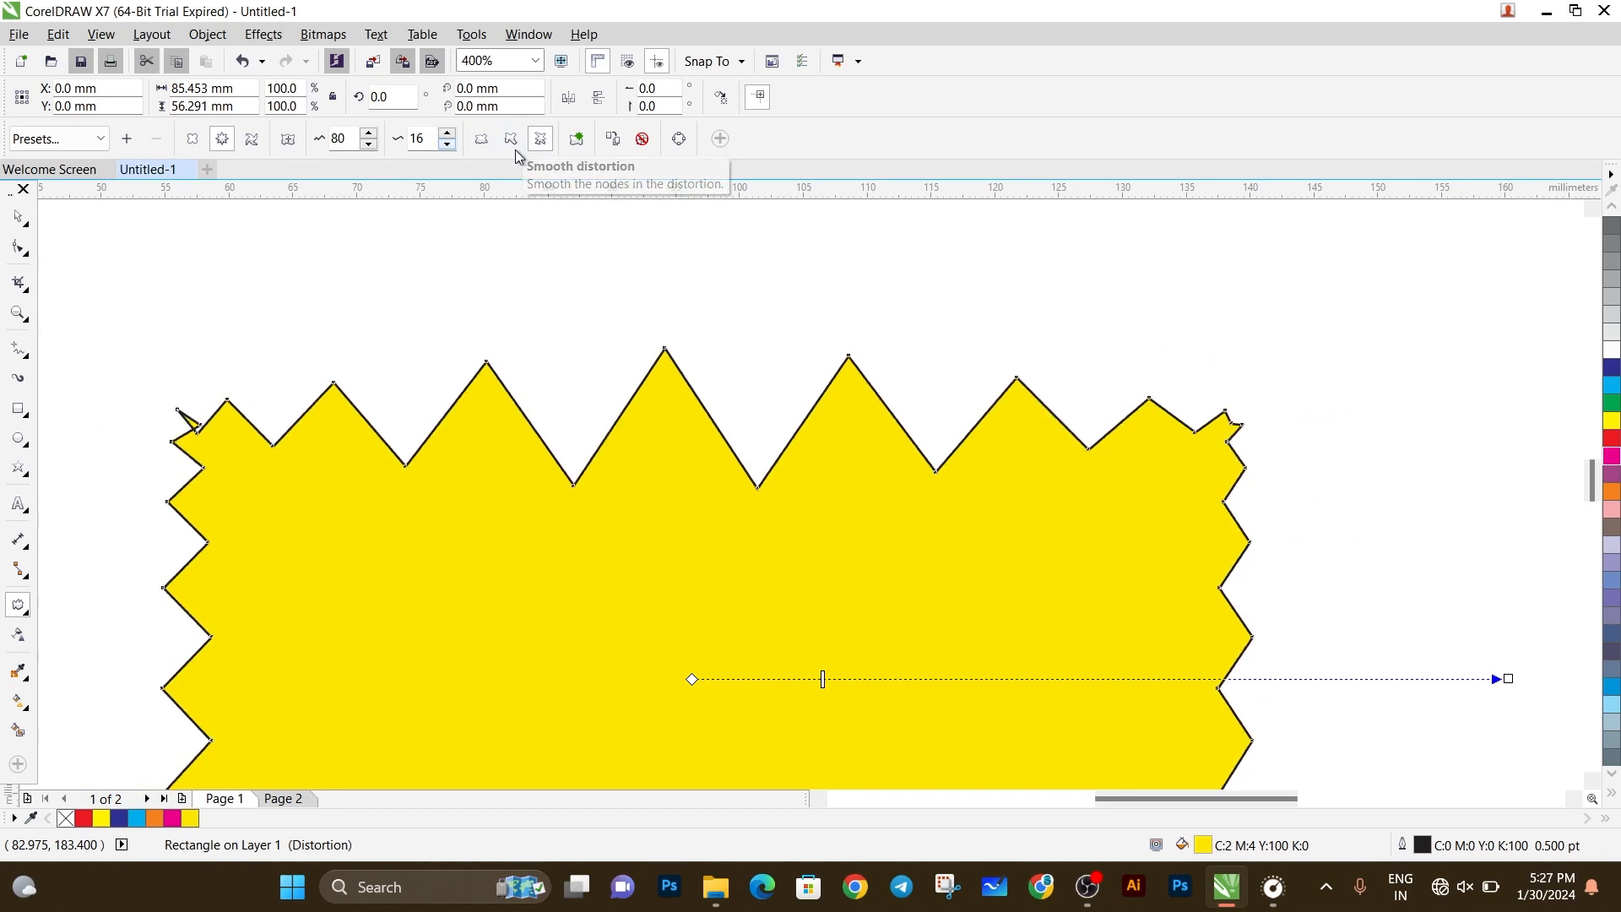
Reduce the localized zipper's amplitude to 44 and add a second zipper distortion with amplitude 10 and frequency 5.
left_click(579, 141)
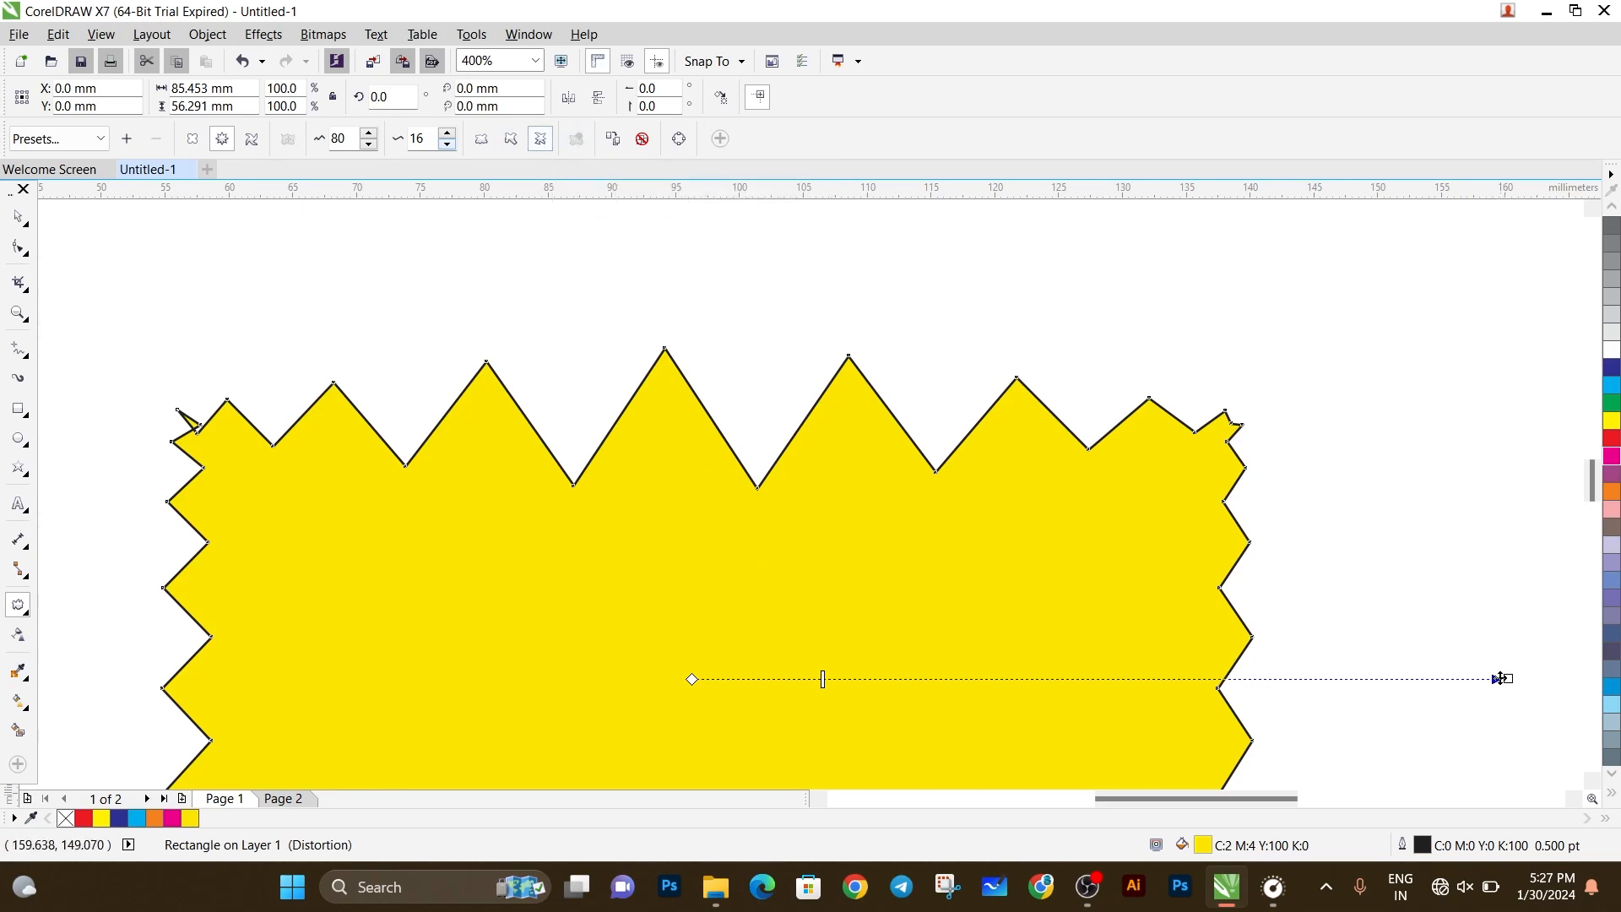
left_click_drag(1503, 678, 1111, 548)
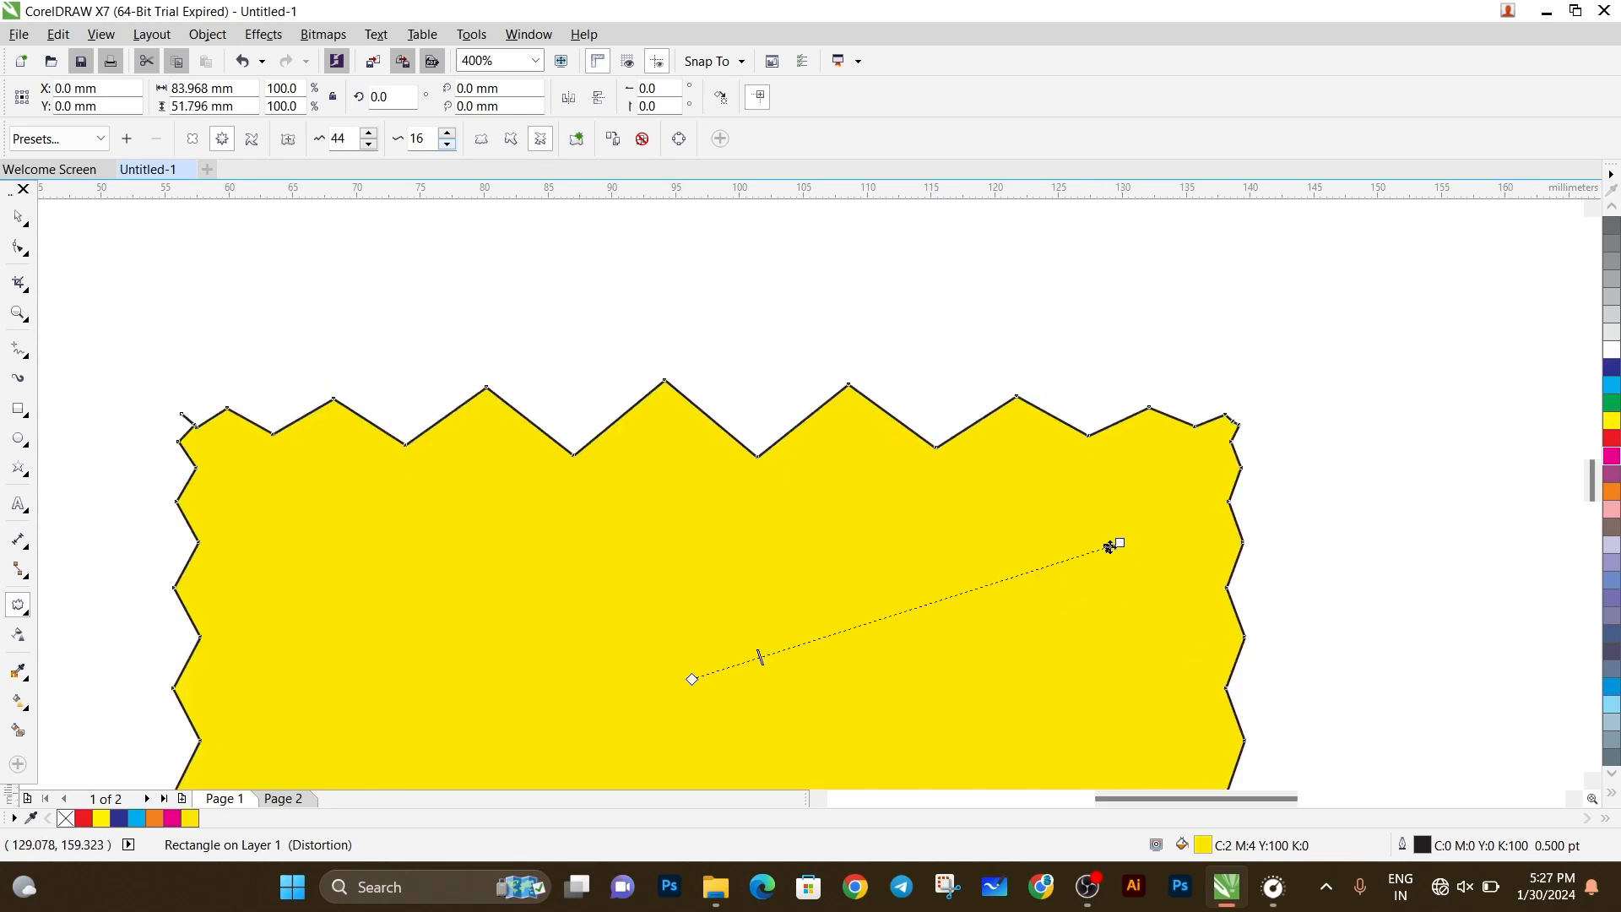
left_click_drag(758, 657, 854, 612)
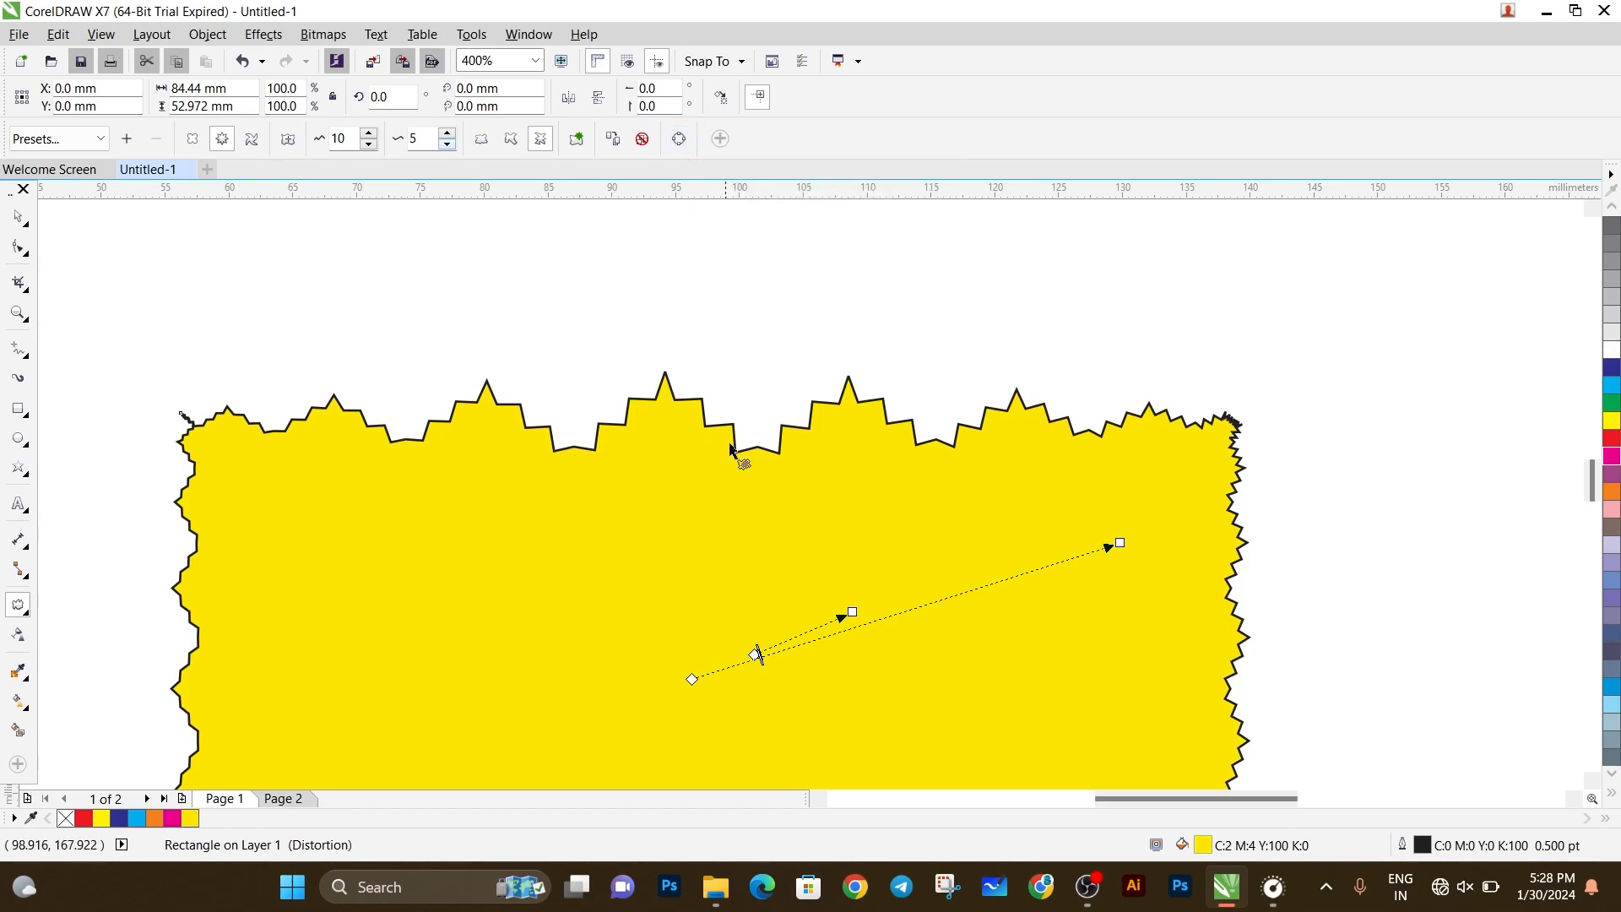
Convert the zipper-distorted rectangle to curves and pull a node on its upper edge down into the shape with the Shape tool.
left_click(680, 140)
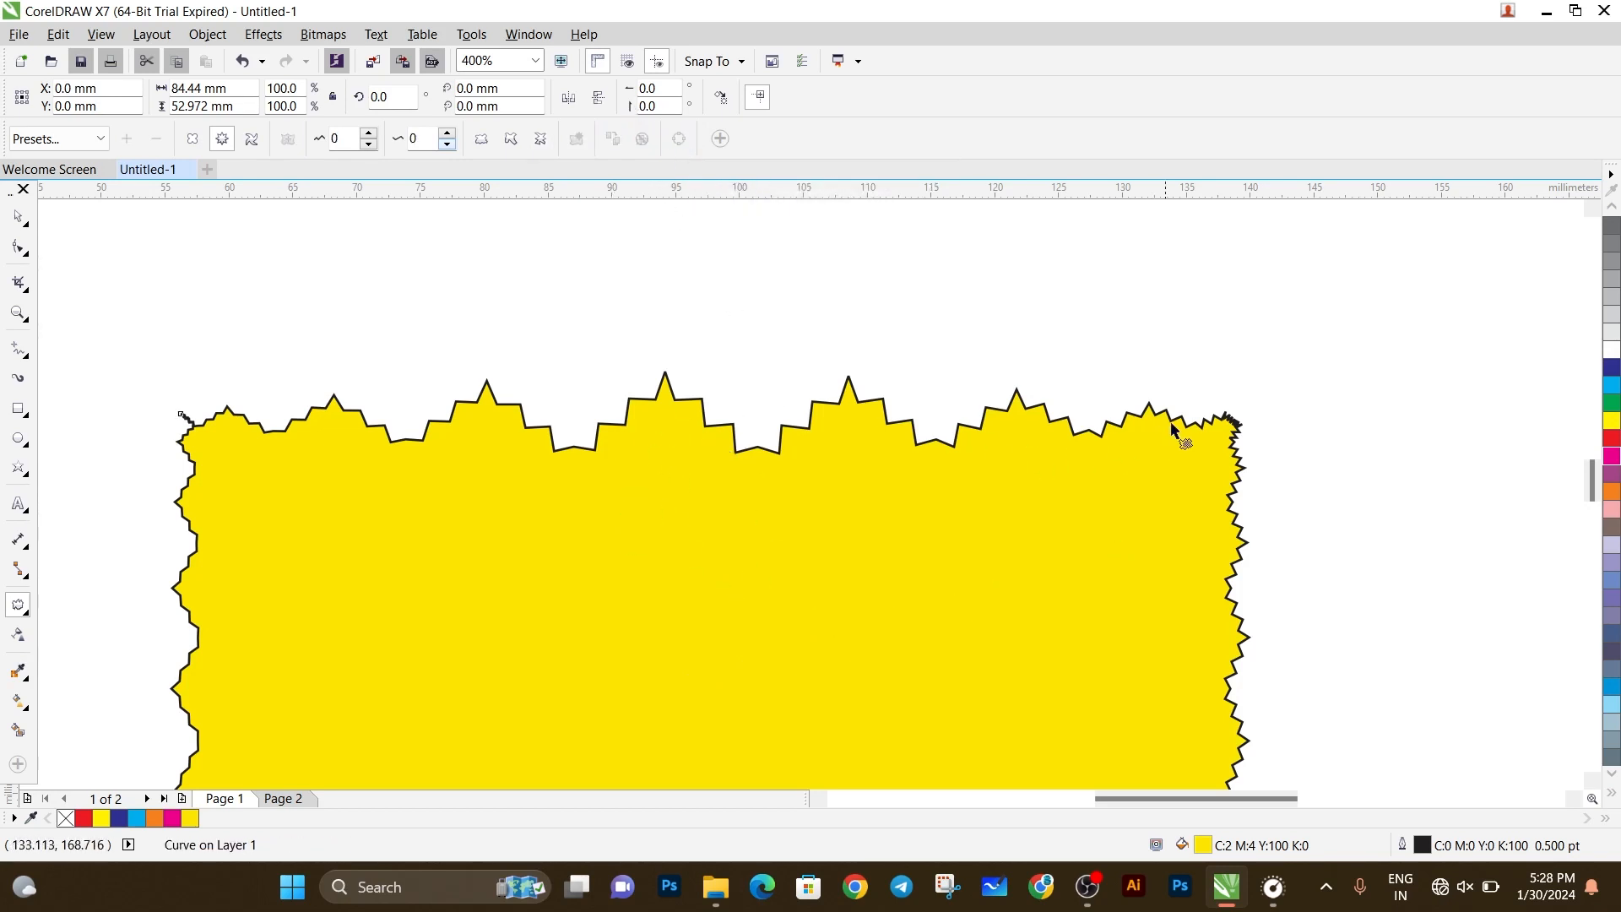
left_click(19, 246)
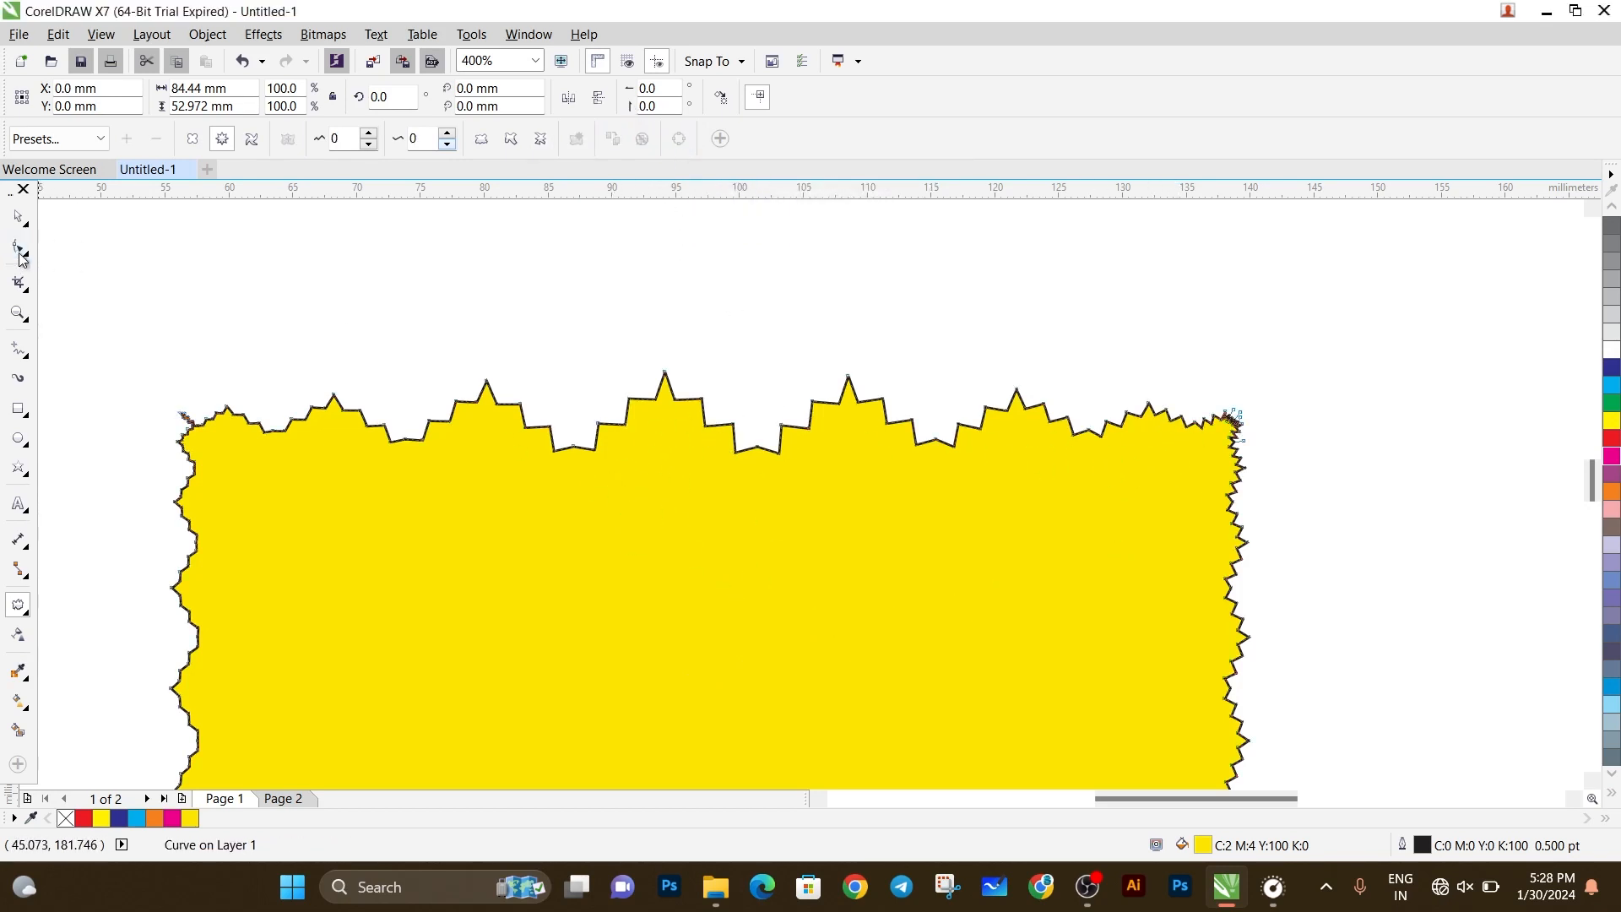
left_click_drag(478, 400, 521, 544)
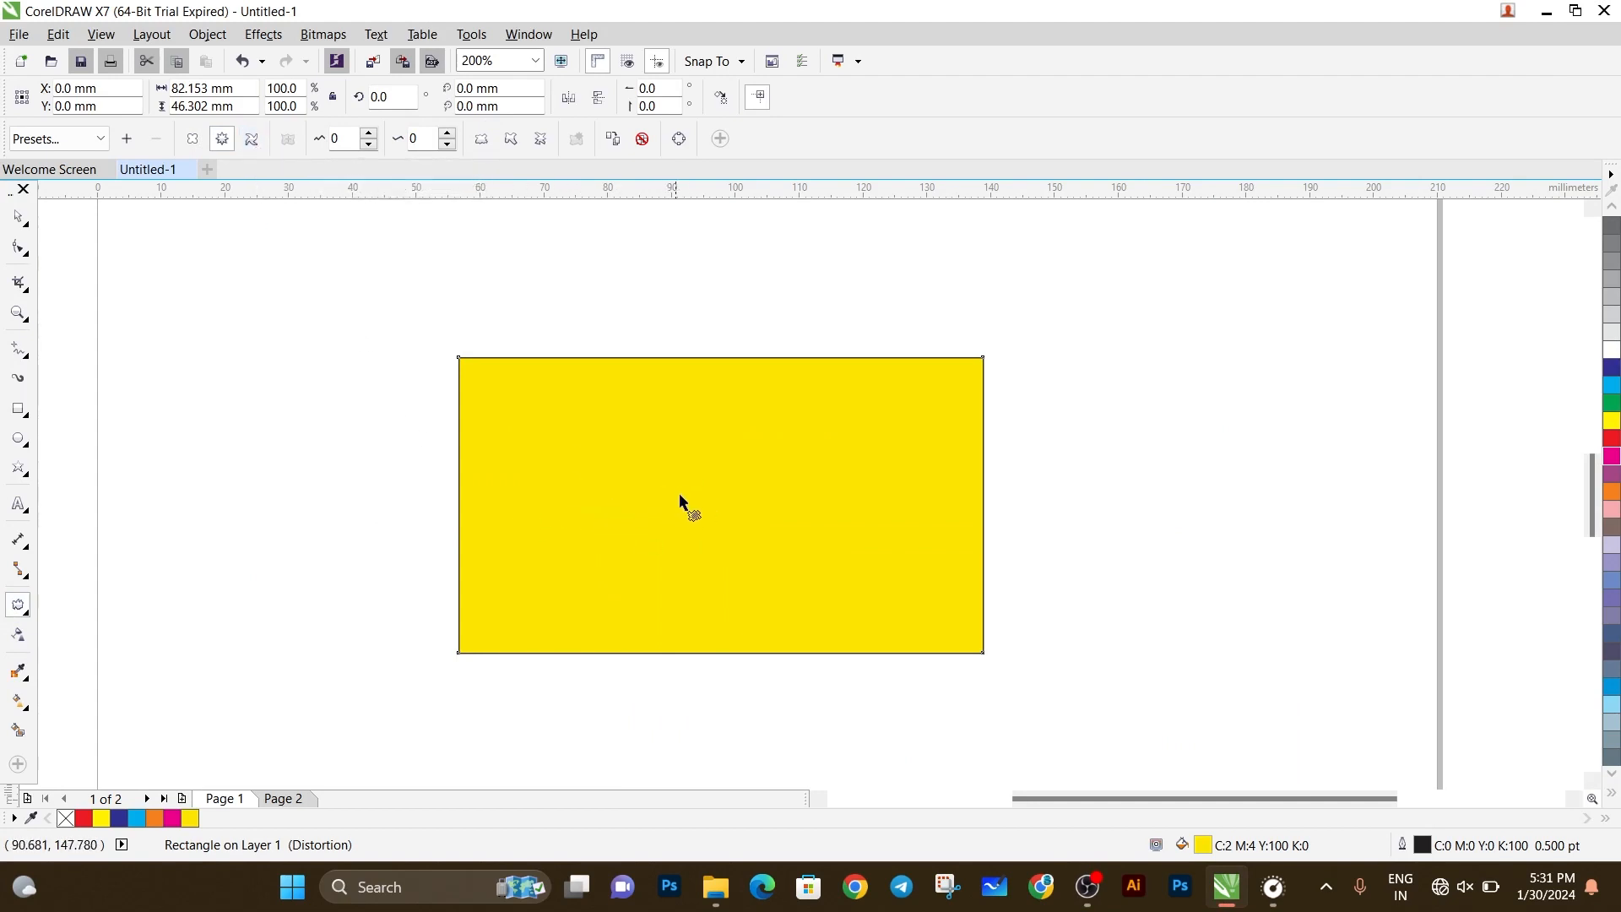
Choose the Twister distortion for the undistorted rectangle, trying counterclockwise rotation before setting it to clockwise.
left_click(254, 145)
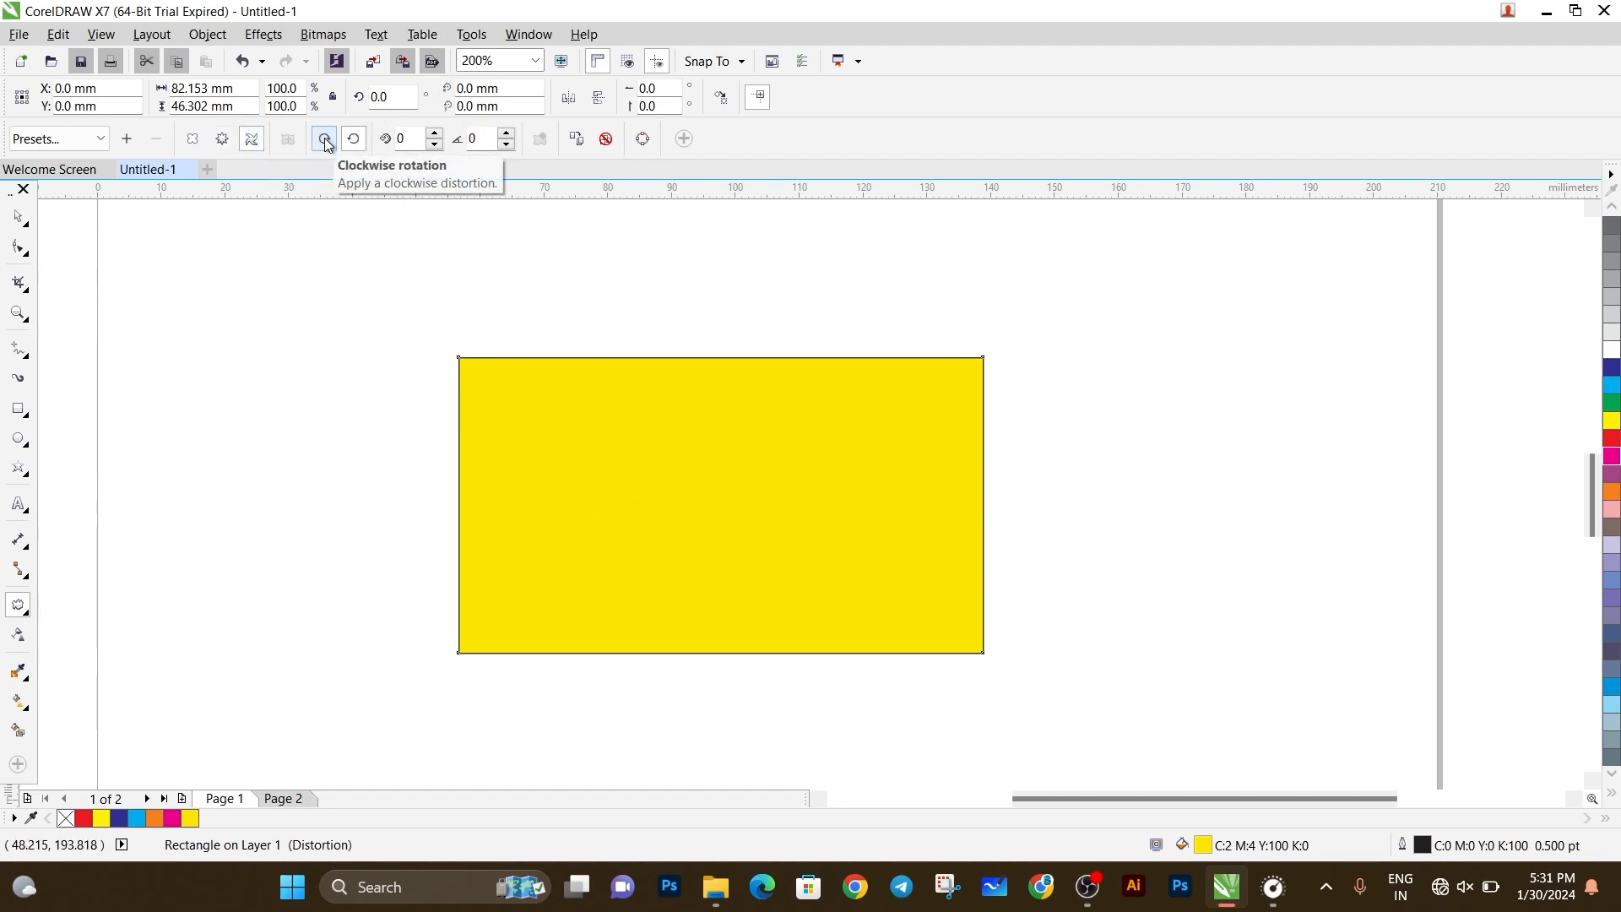
left_click(355, 140)
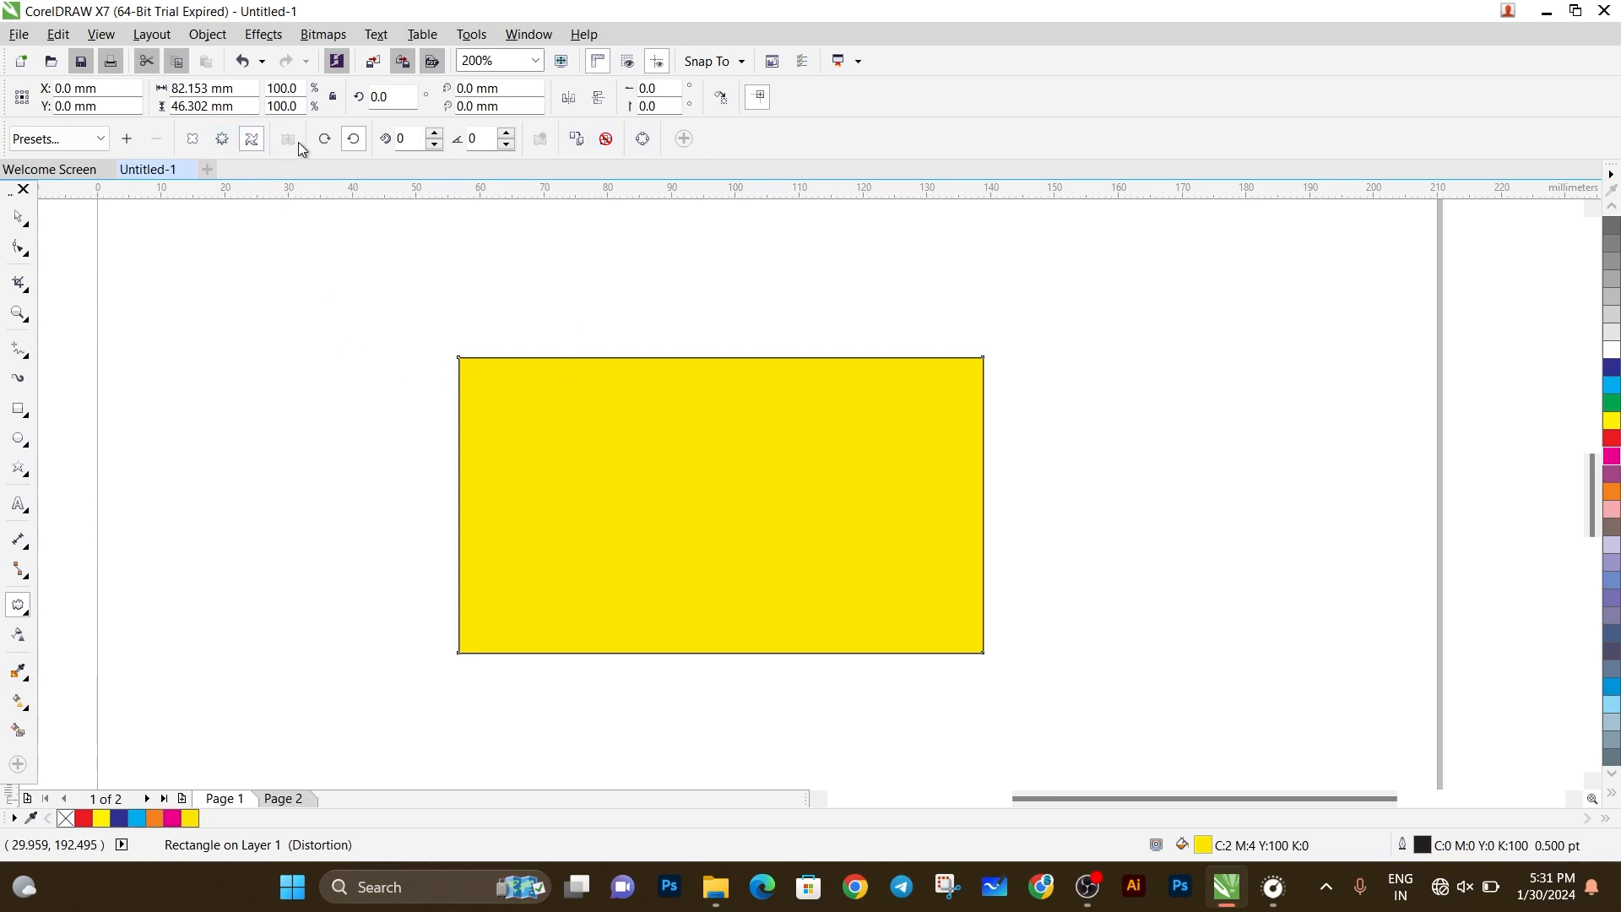
left_click(325, 140)
Try a clockwise twister with 3 complete rotations and 26 additional degrees on the rectangle, and undo it.
left_click_drag(852, 505, 790, 538)
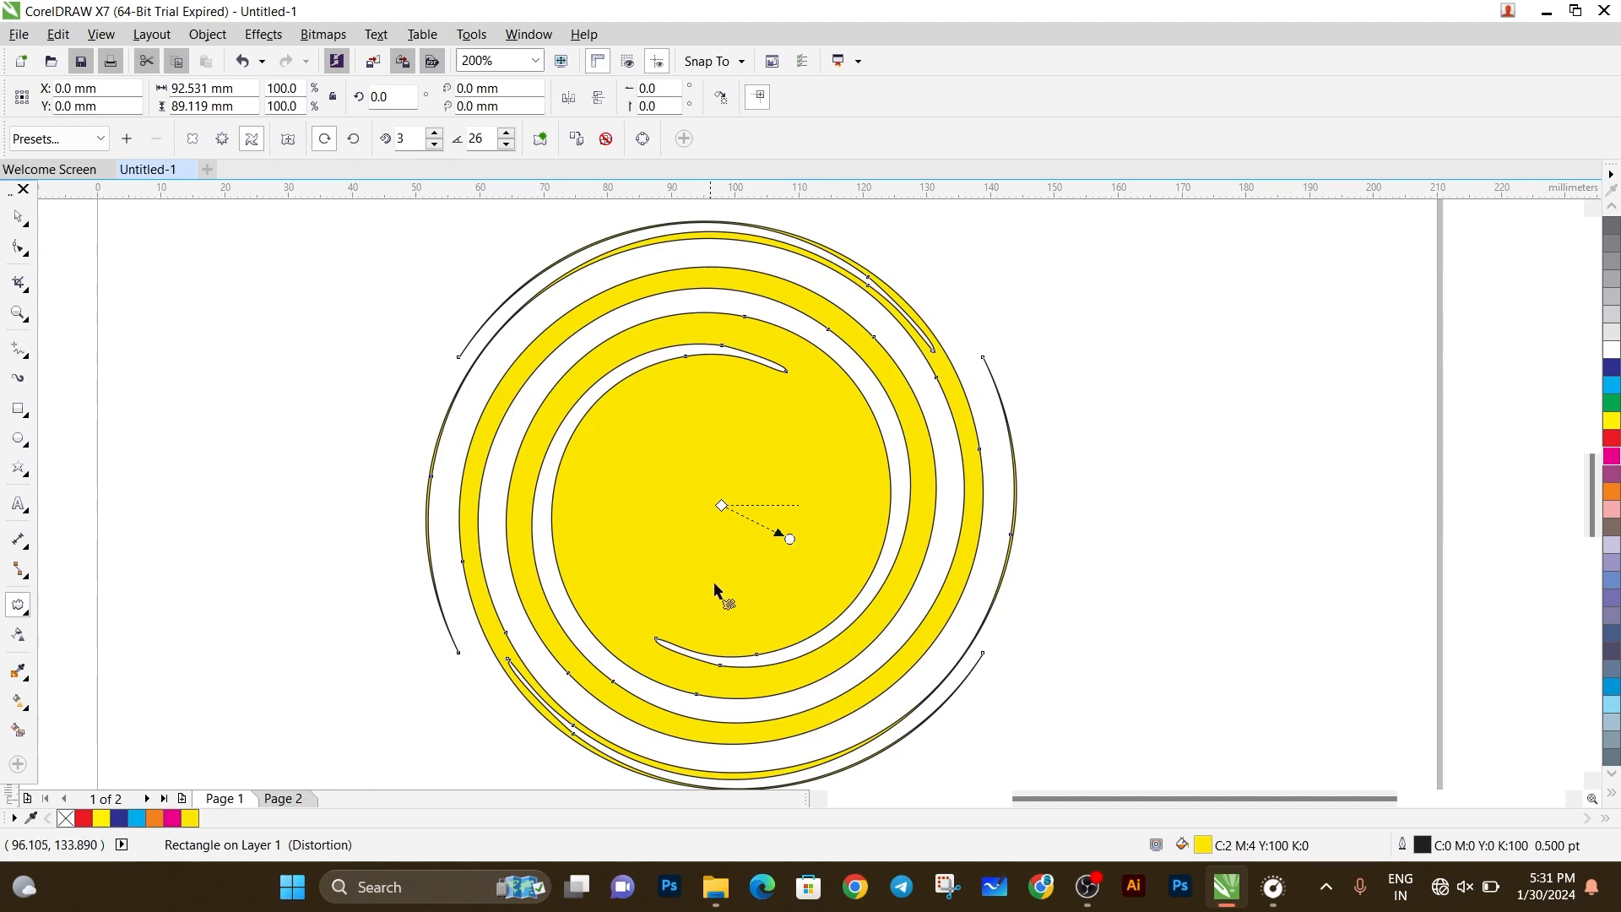
key("ctrl+z")
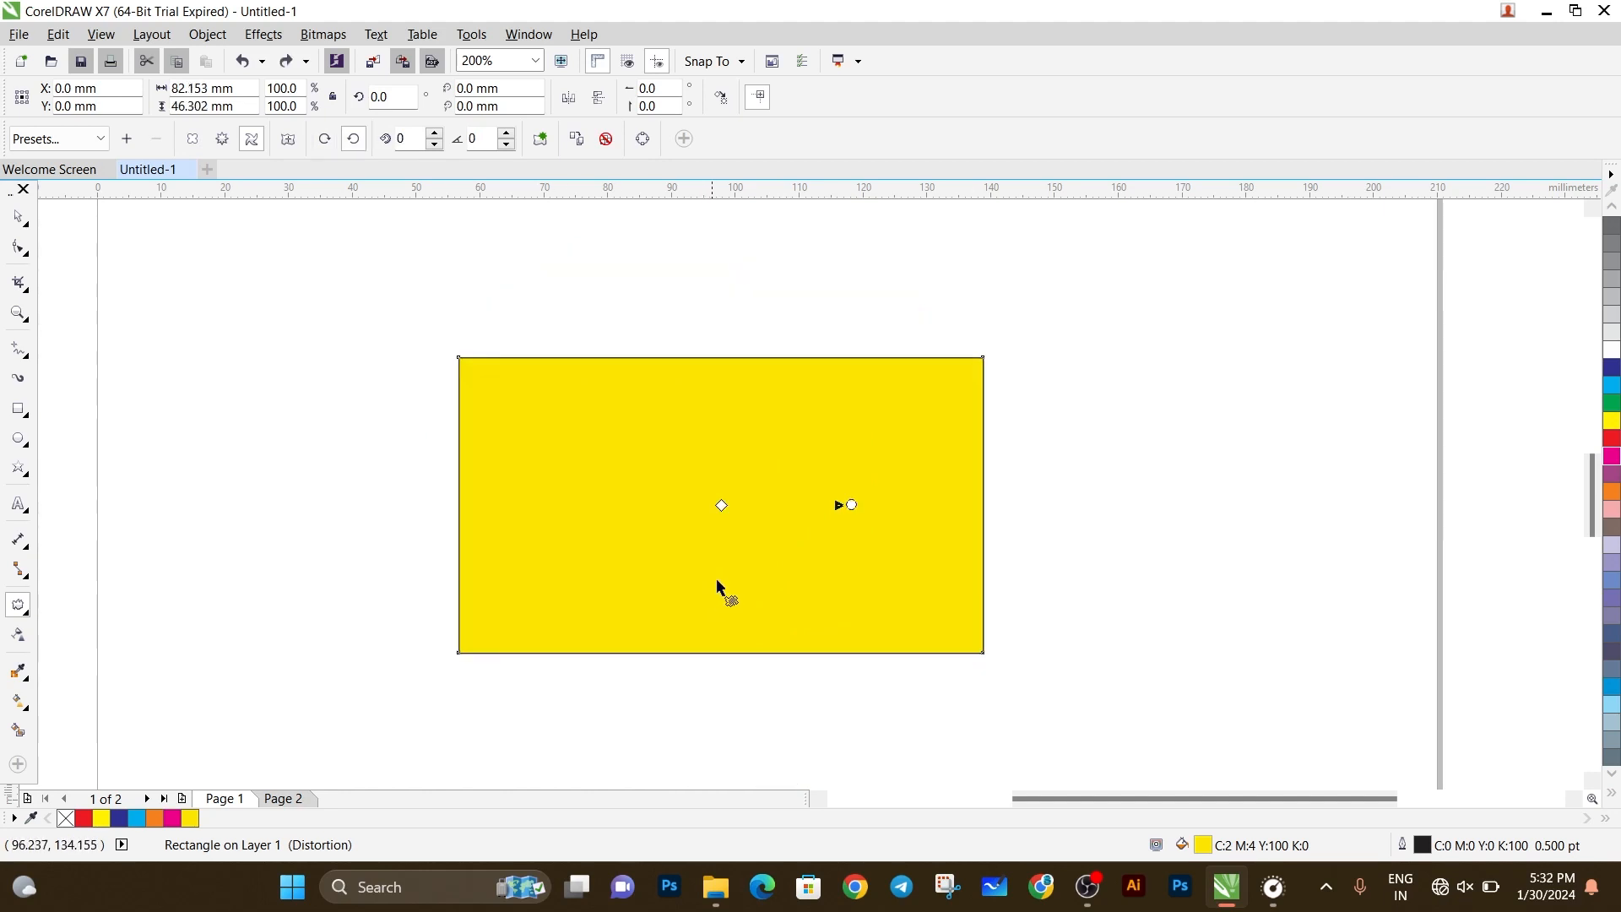
Twist the rectangle clockwise by 1 complete rotation and 250 additional degrees.
left_click(324, 140)
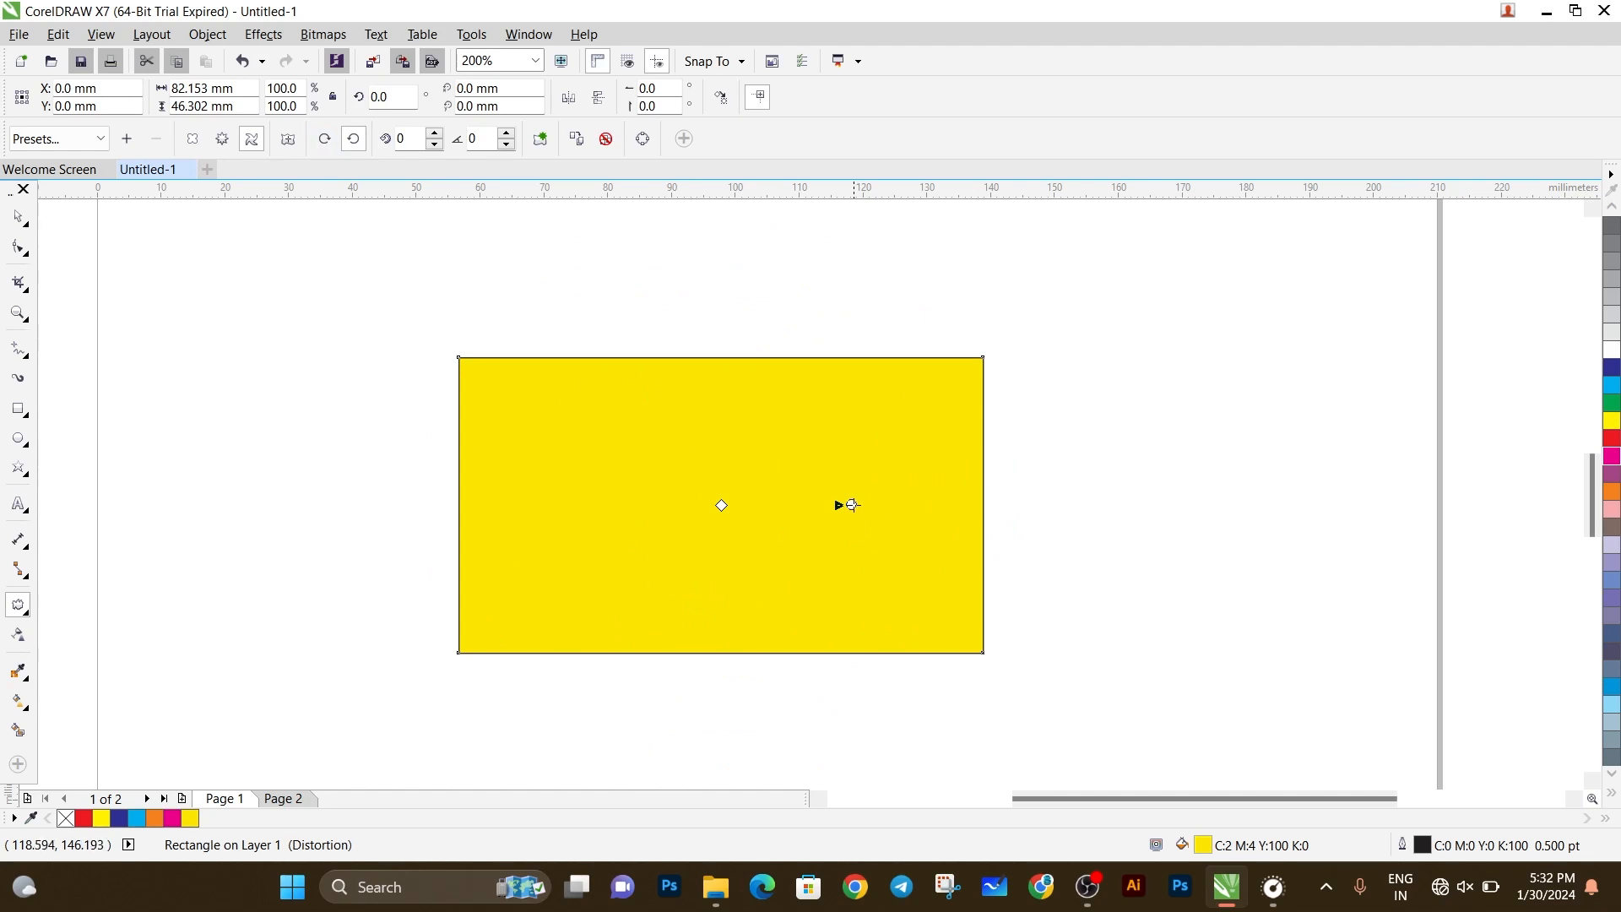
mouse_move(852, 505)
left_mouse_down()
mouse_move(763, 633)
mouse_move(633, 496)
mouse_move(816, 424)
mouse_move(840, 622)
mouse_move(655, 569)
mouse_move(698, 471)
mouse_move(923, 613)
left_mouse_up()
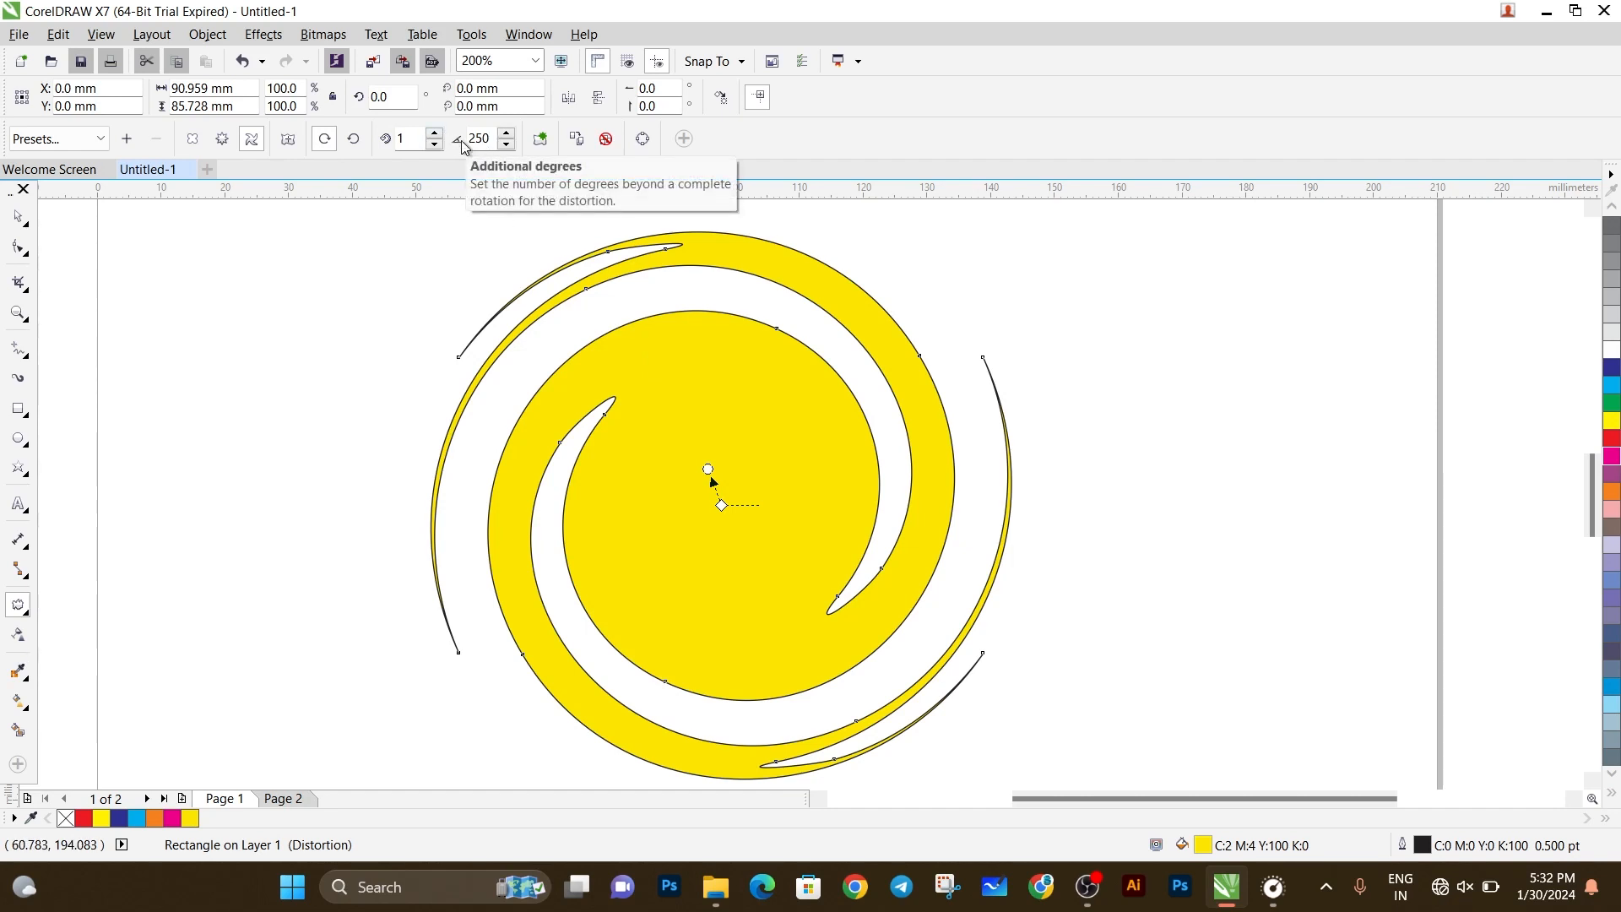
Reverse the rectangle's twister distortion to counterclockwise and raise its complete rotations to 7.
left_click(354, 140)
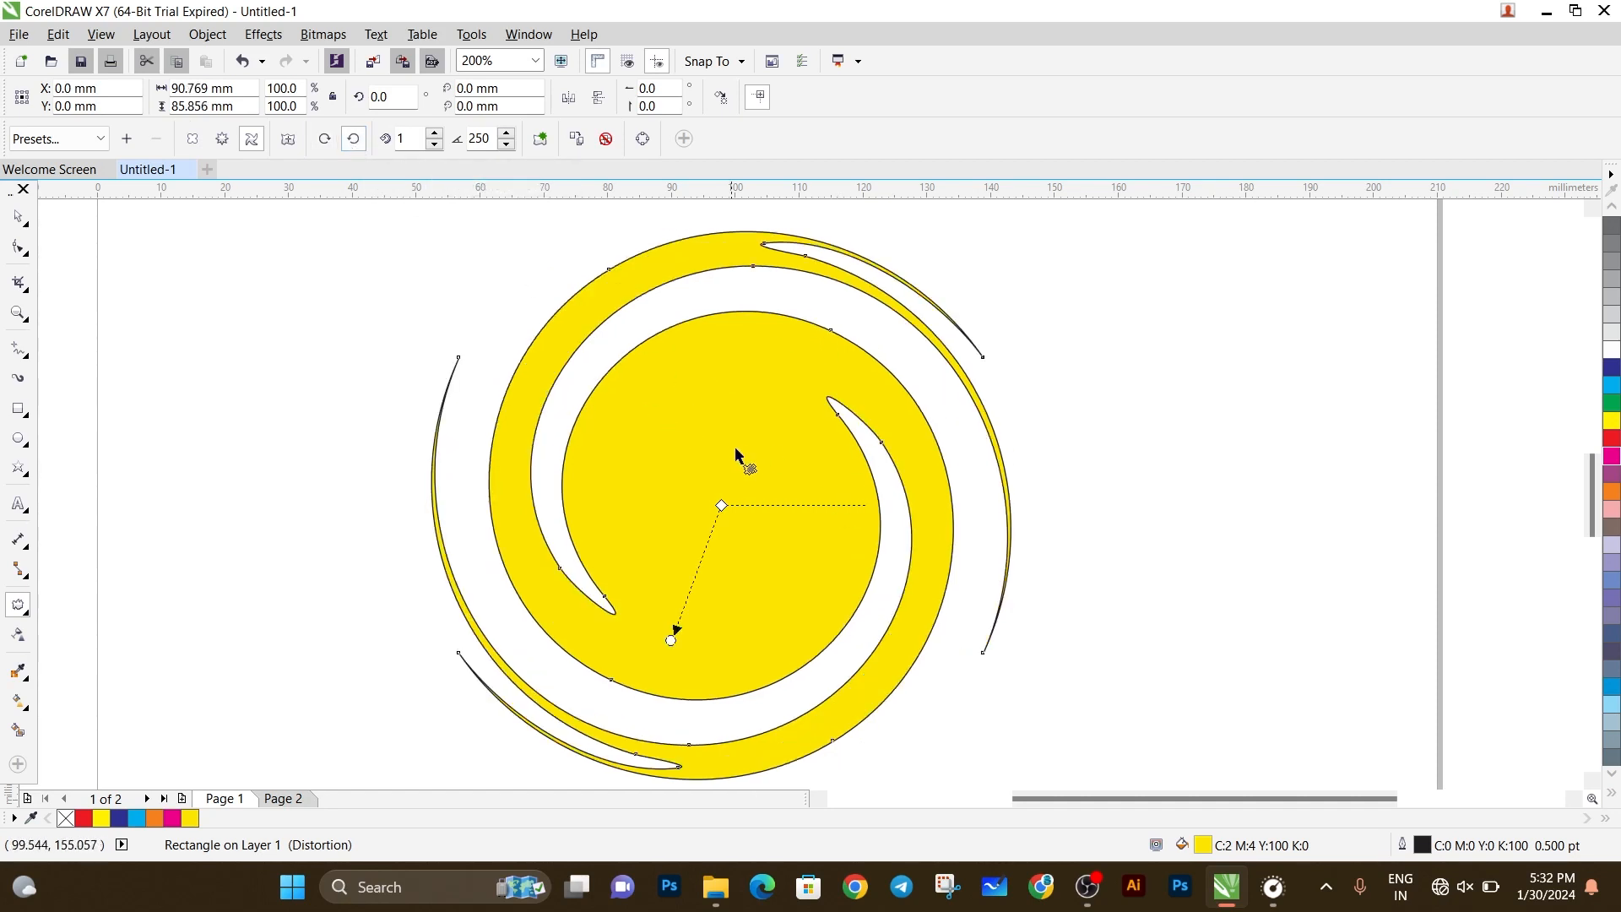
left_click(434, 134)
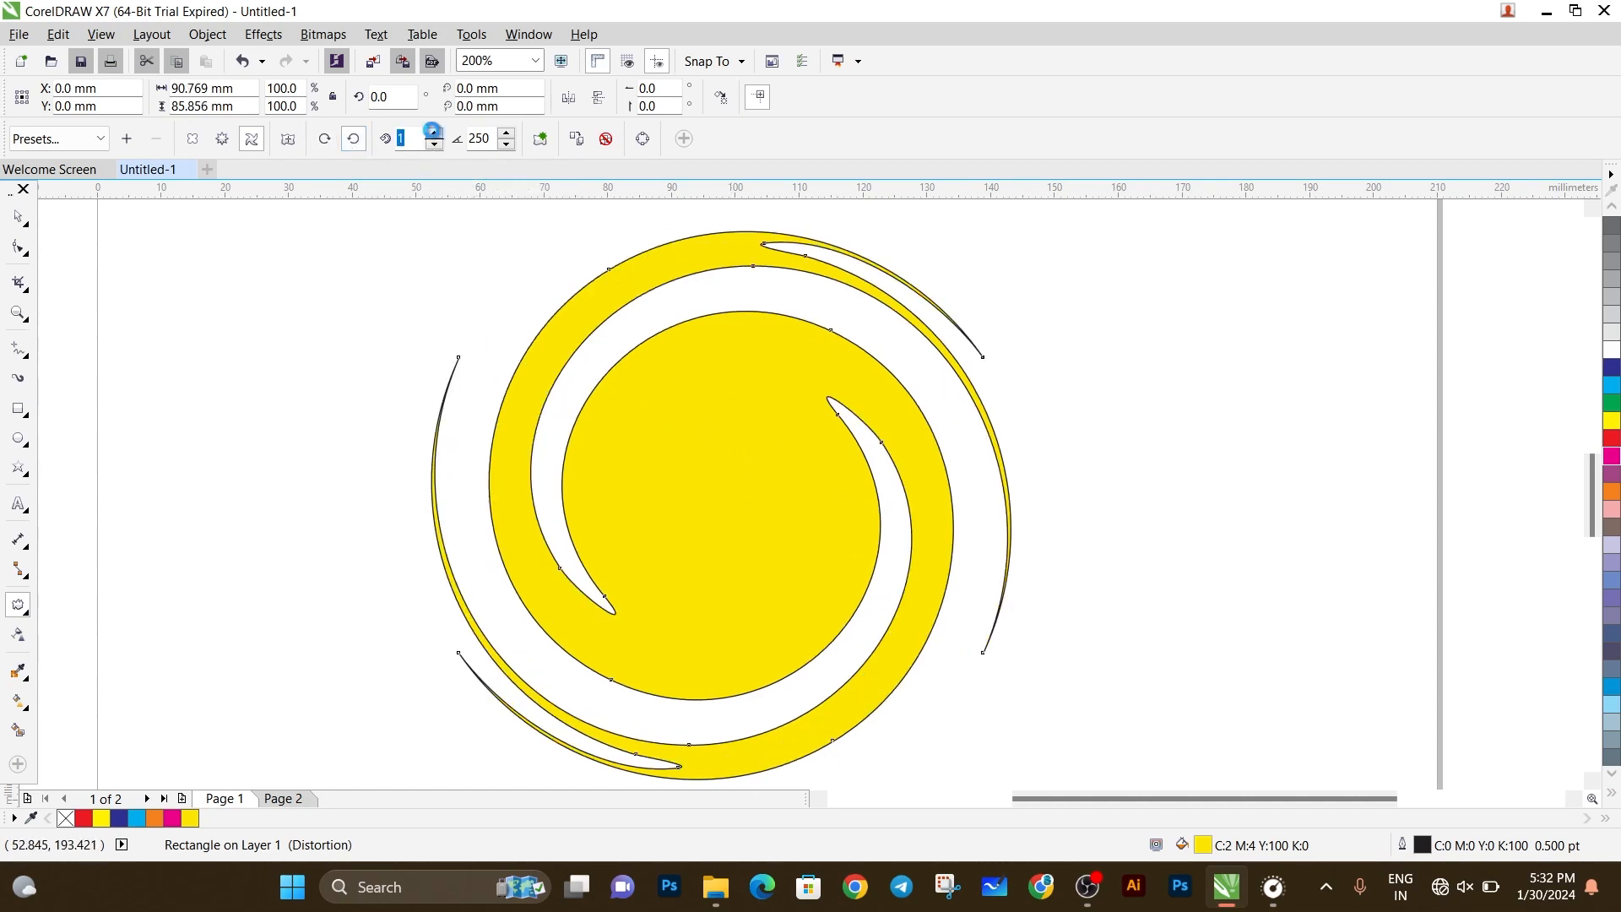
left_click(434, 134)
left_click(434, 134)
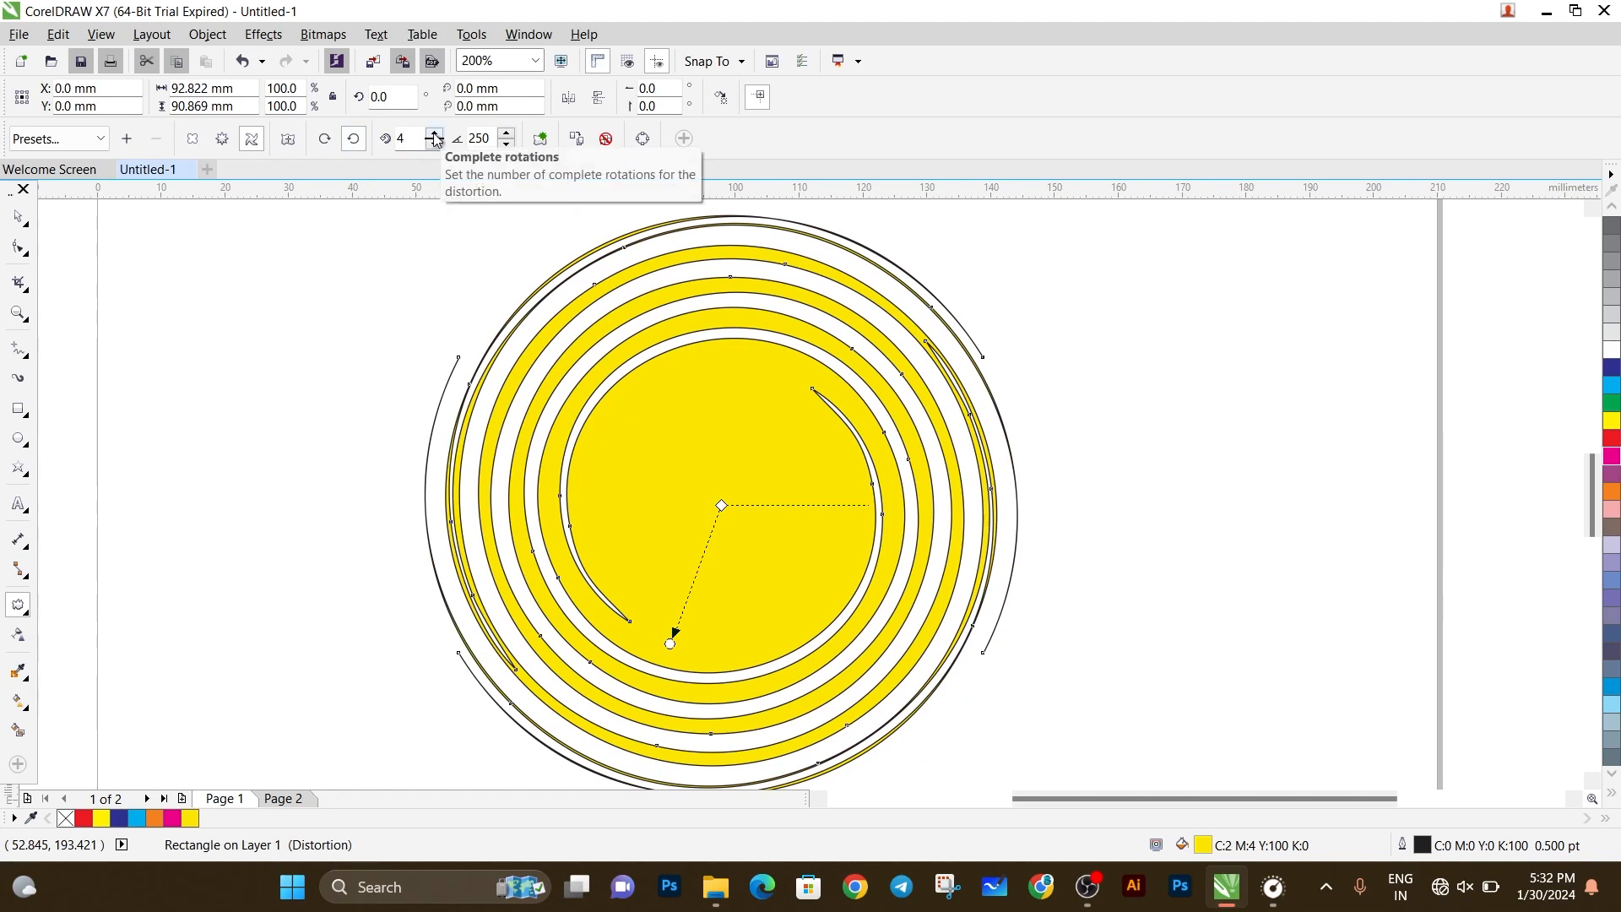
left_click(434, 134)
left_click(434, 134)
left_click(434, 134)
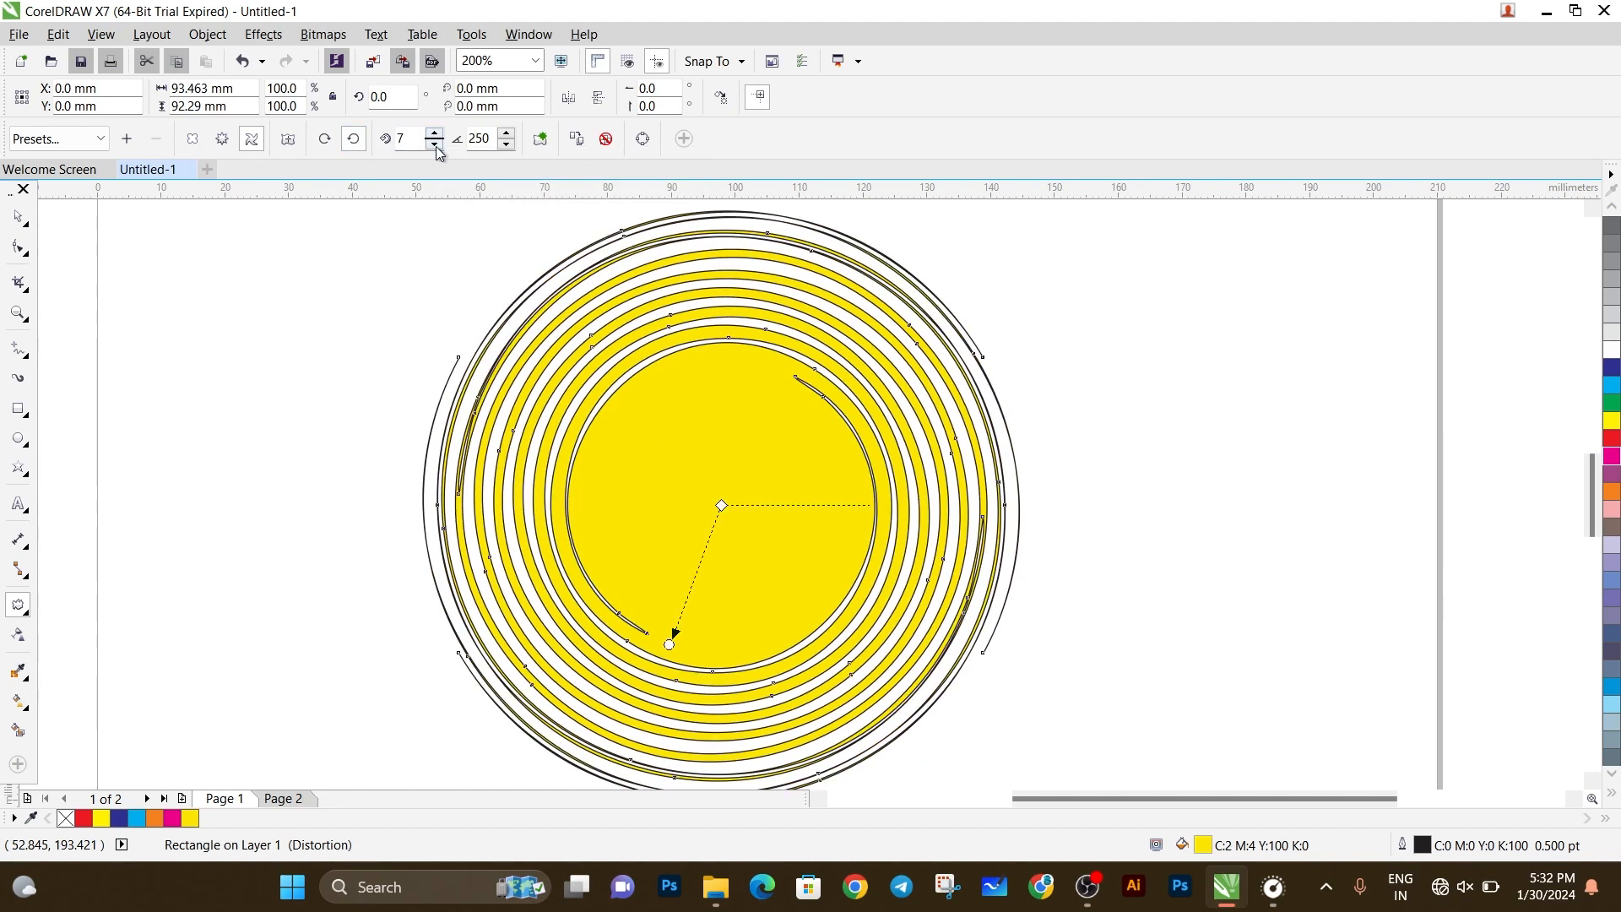
Reduce the twister to 1 complete rotation and set its additional degrees to 359.
left_click(435, 145)
left_click(435, 144)
left_click(435, 144)
left_click(435, 145)
left_click(435, 145)
left_click(435, 145)
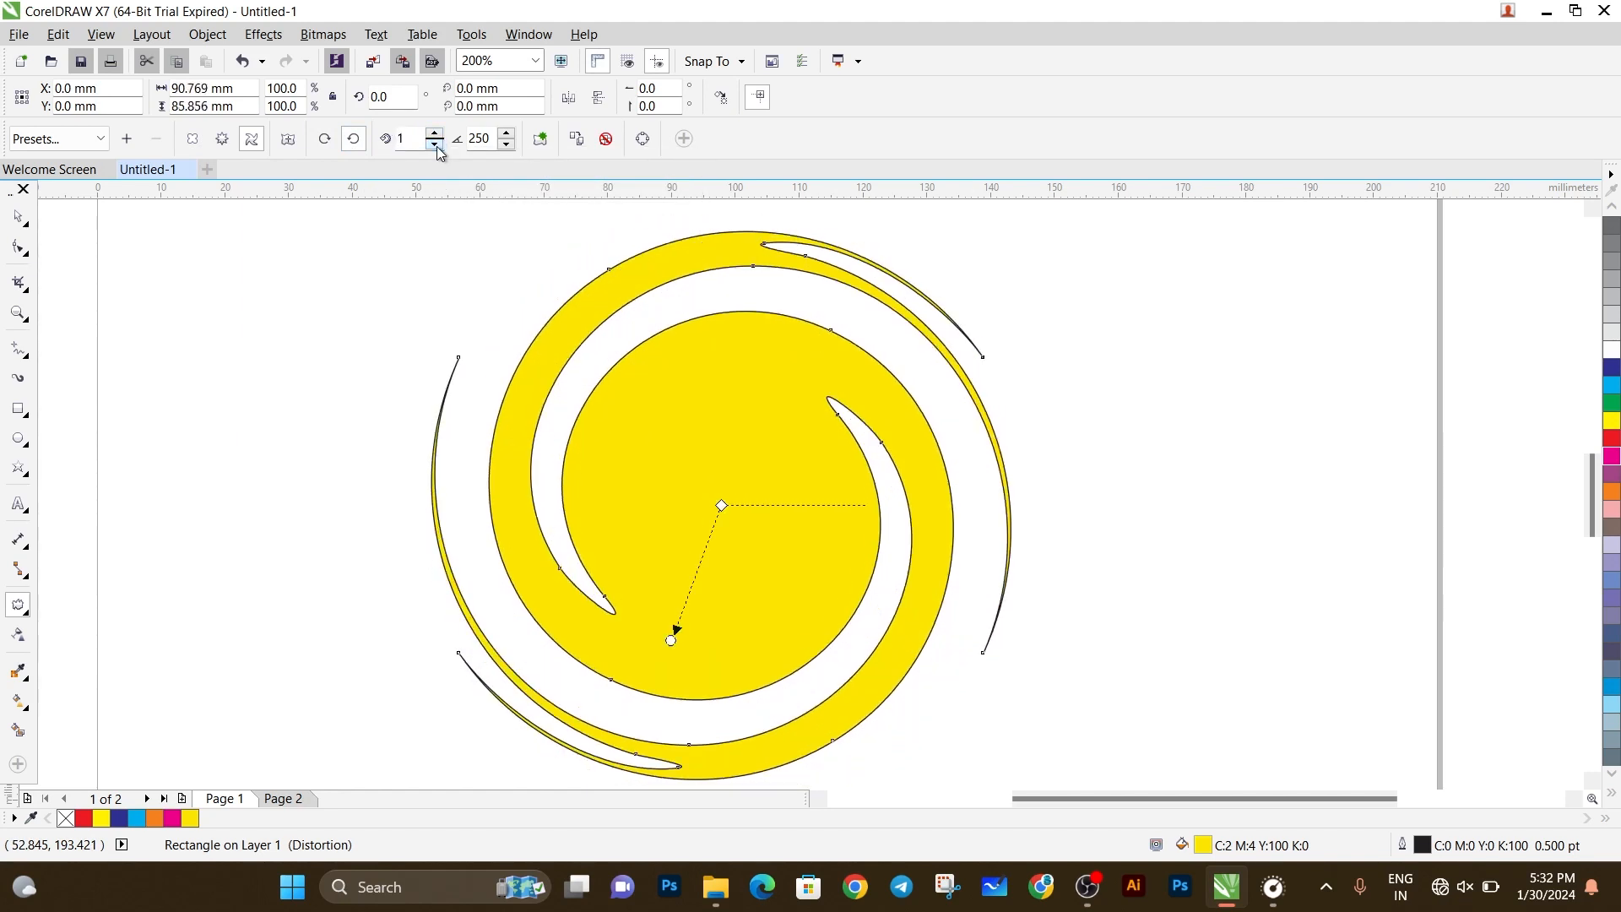
double_click(496, 140)
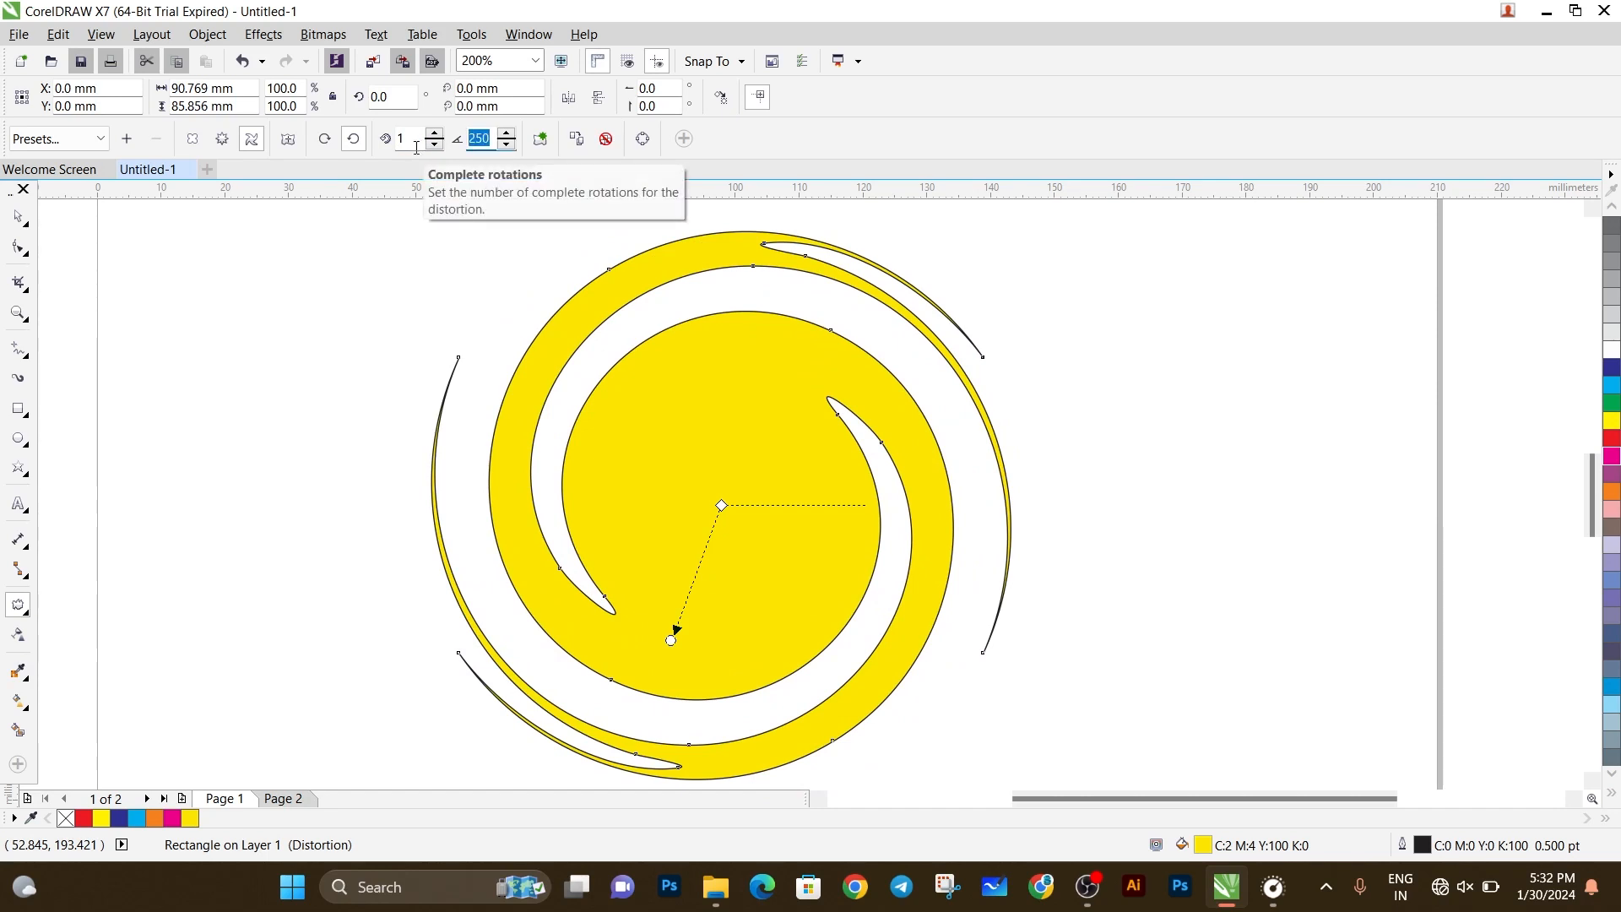
key("Return")
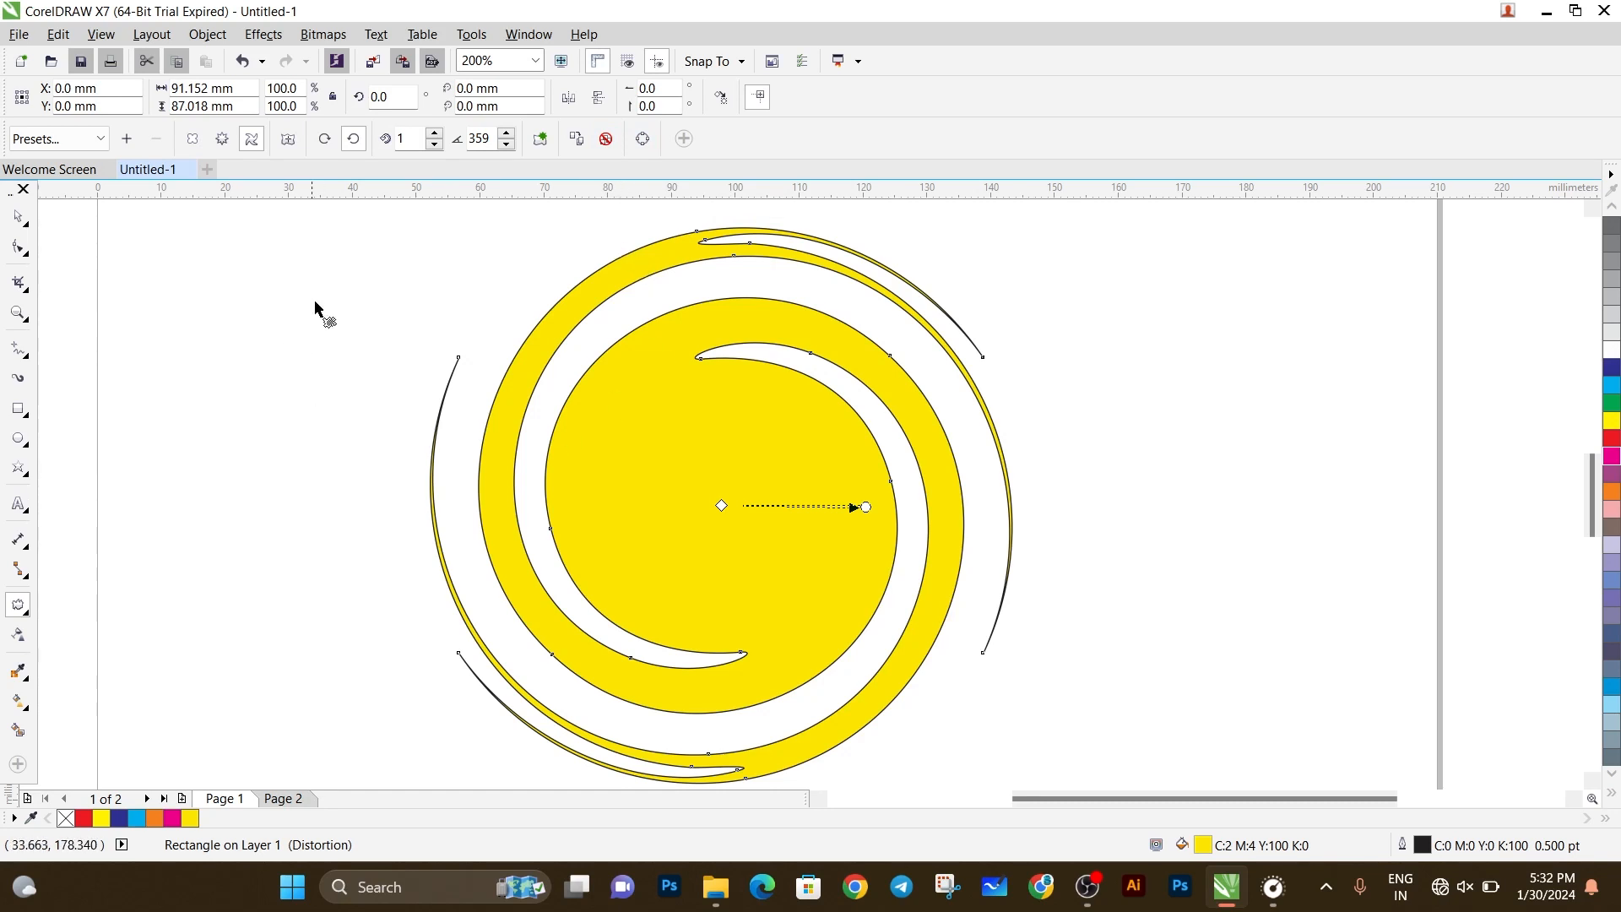
Show the other interactive effect tools grouped with the Distort tool.
left_click(25, 619)
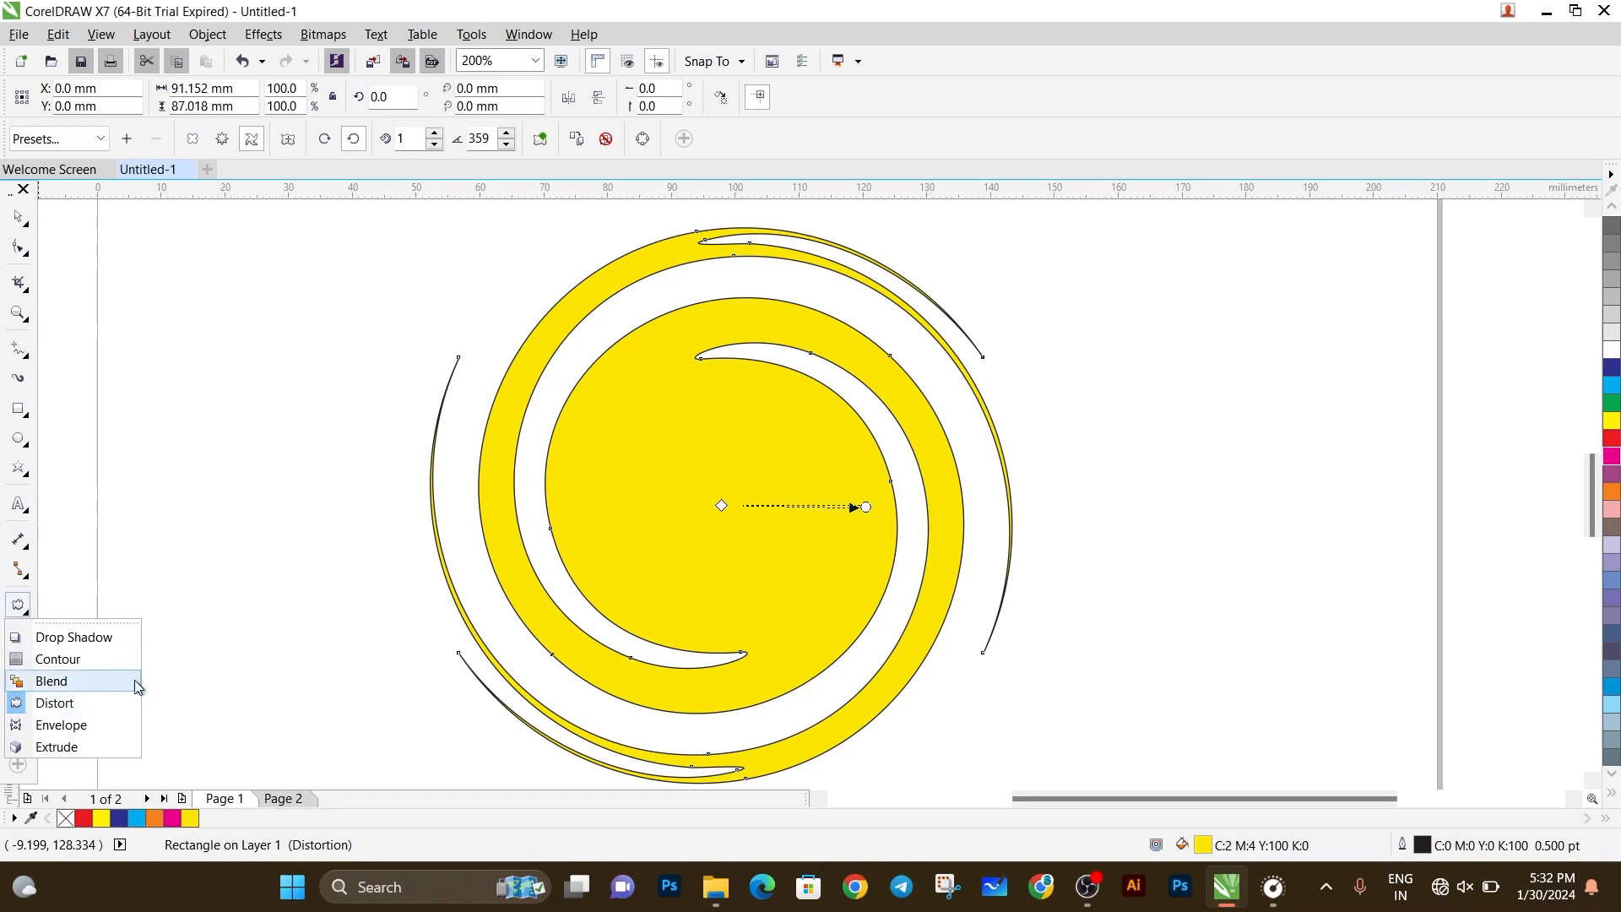